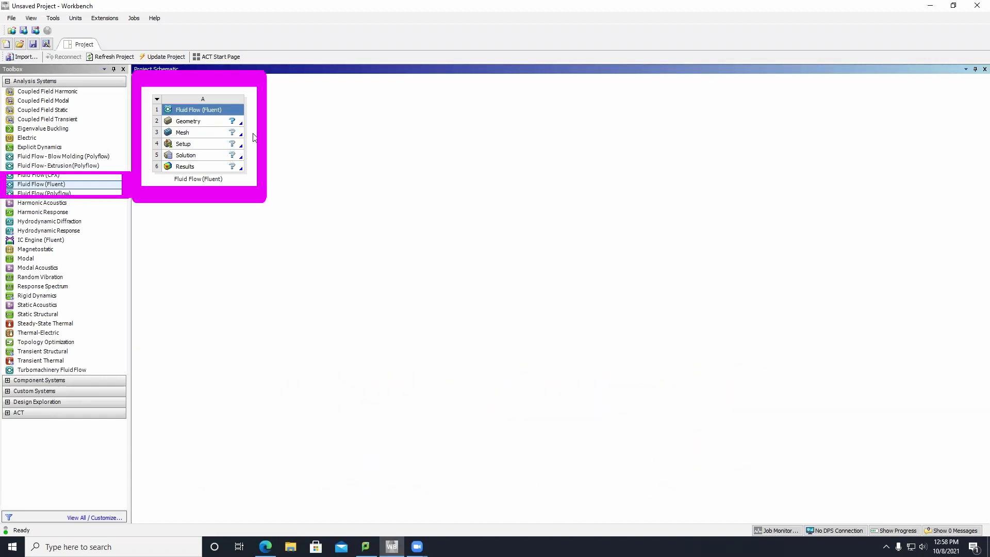
Import Senior 1 simplified V3 with rider.STEP as the geometry of the Fluid Flow (Fluent) system
right_click(204, 124)
mouse_move(279, 153)
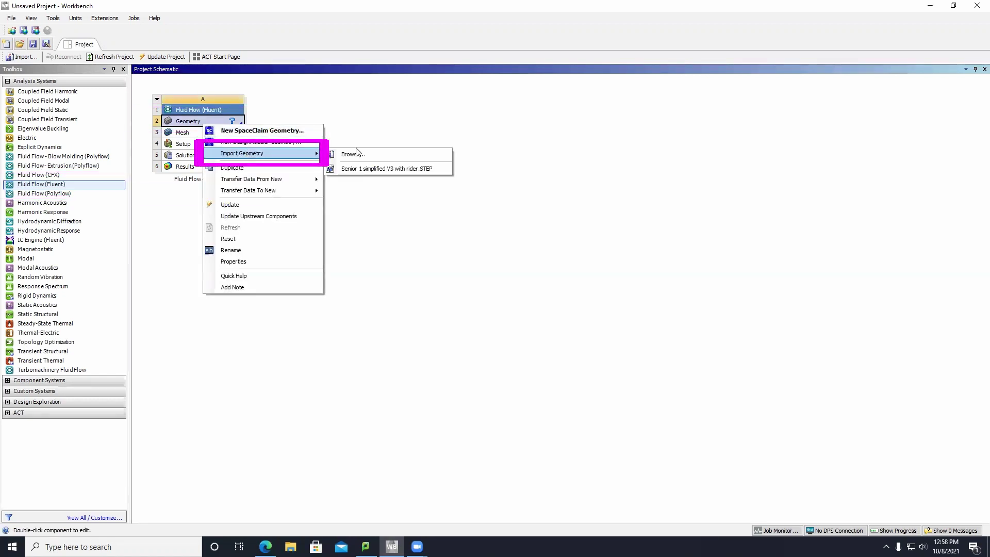
click(382, 155)
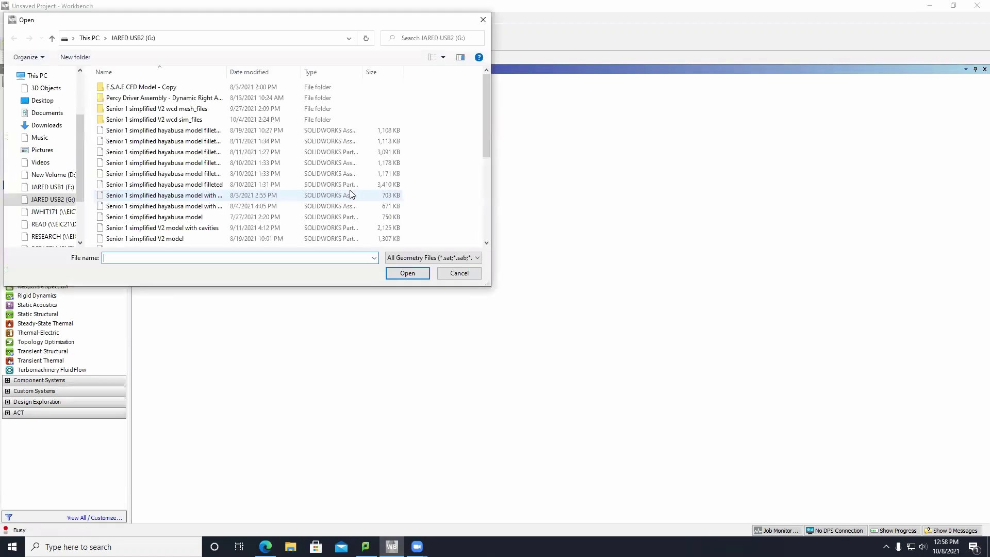
scroll(175, 178, down, 3)
click(176, 176)
double_click(175, 178)
Open the imported geometry for editing in DesignModeler
right_click(194, 124)
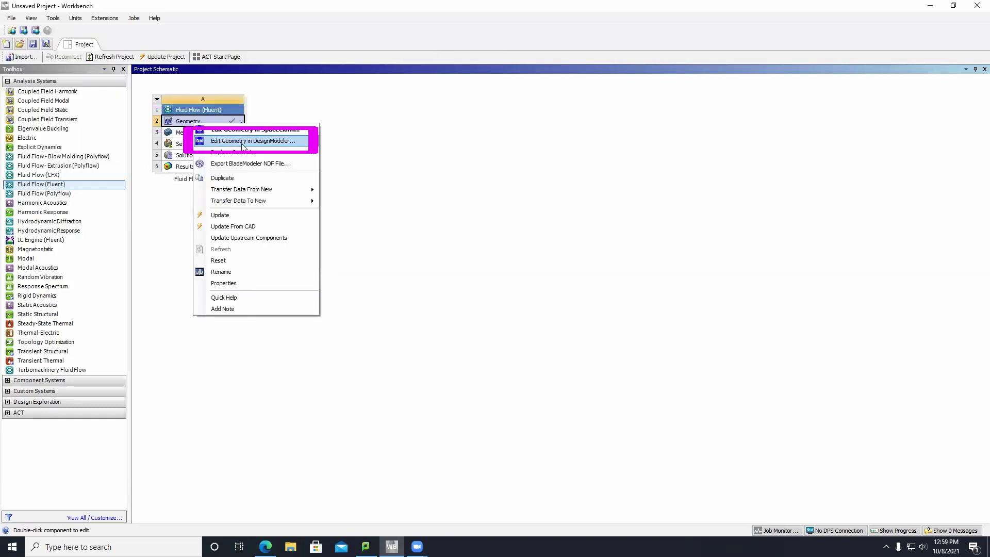
click(245, 143)
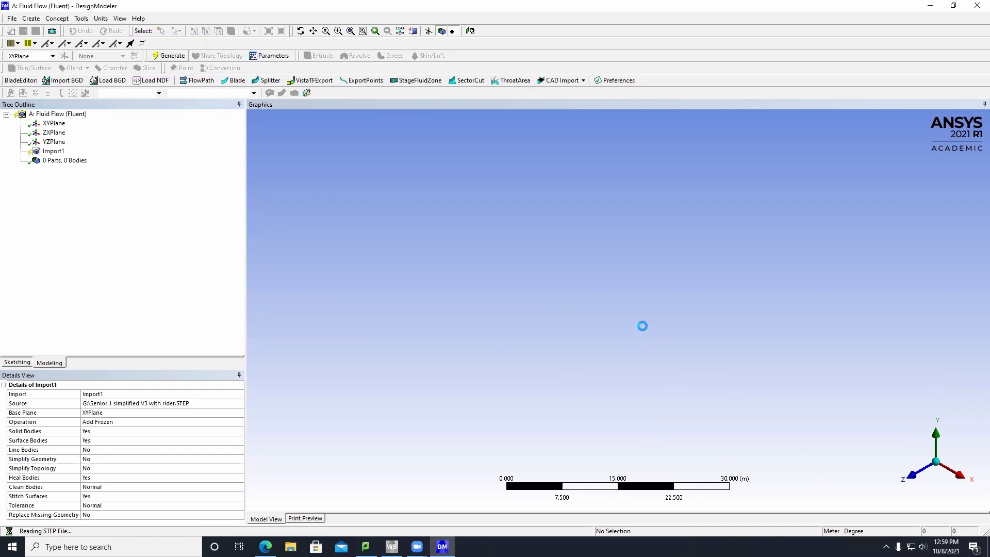
click(917, 479)
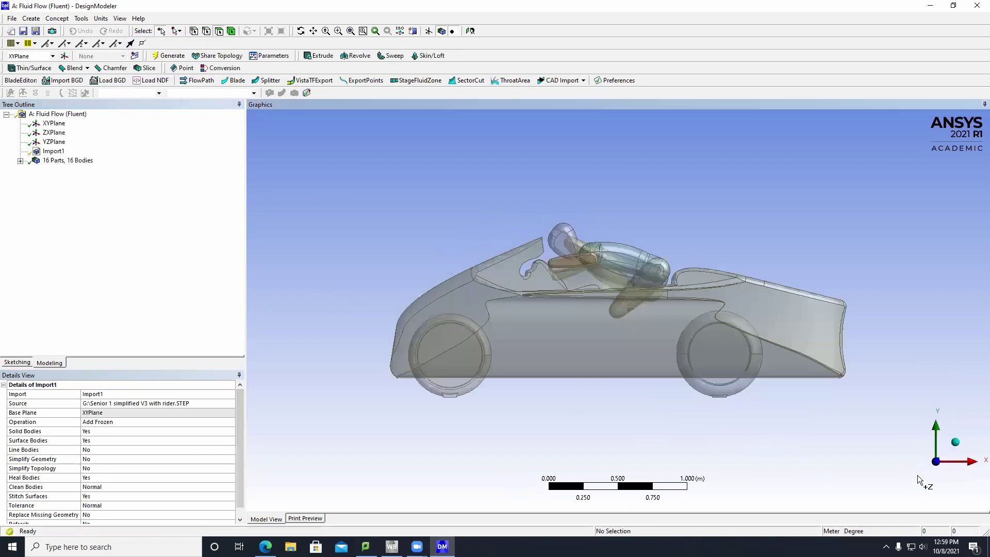
Create a sketch on XYPlane and draw a rectangle about 4.5 m by 1.6 m around the vehicle, its base on the X axis
click(46, 126)
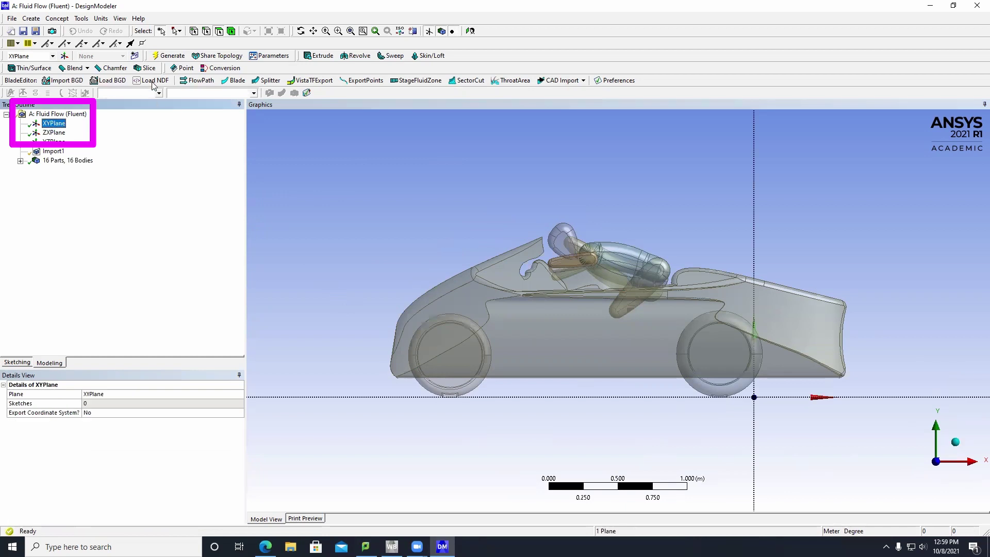
click(135, 56)
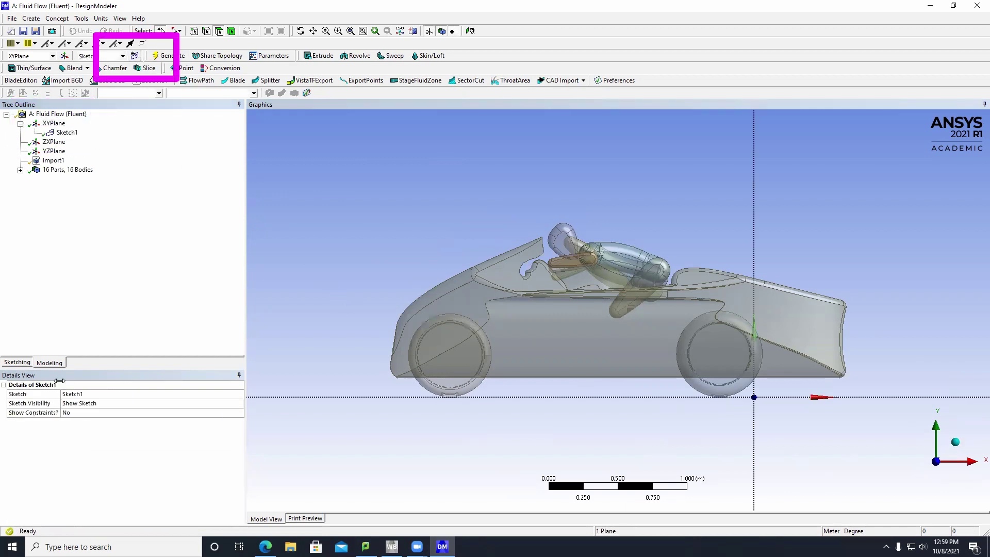
click(17, 363)
click(31, 174)
click(297, 182)
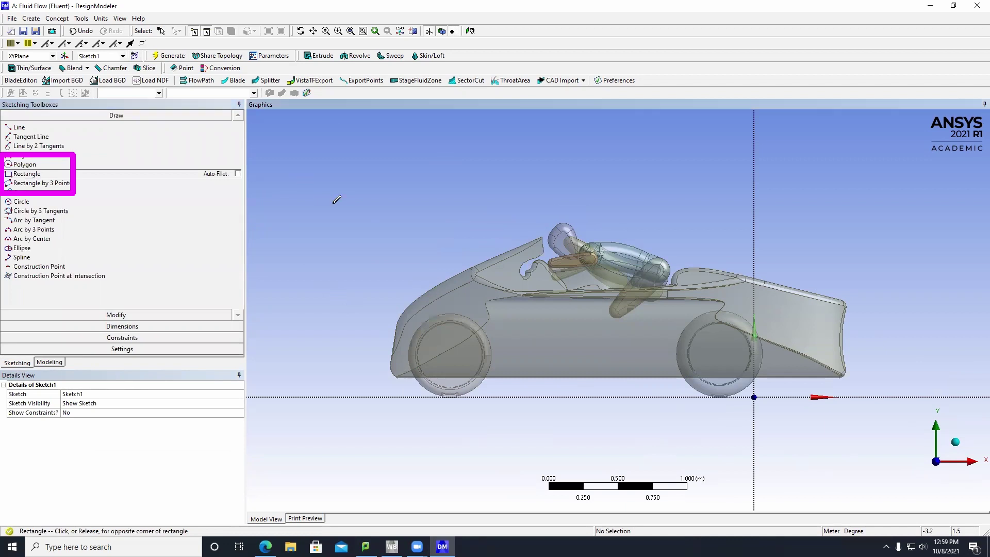
click(915, 396)
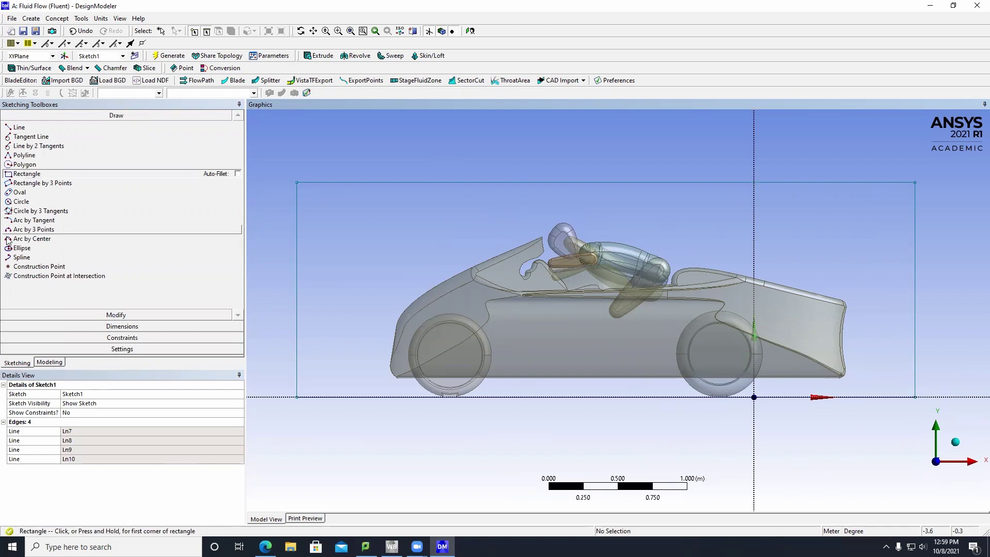
Add horizontal dimensions from the Y axis to the front and rear vertical edges of the rectangle
click(120, 327)
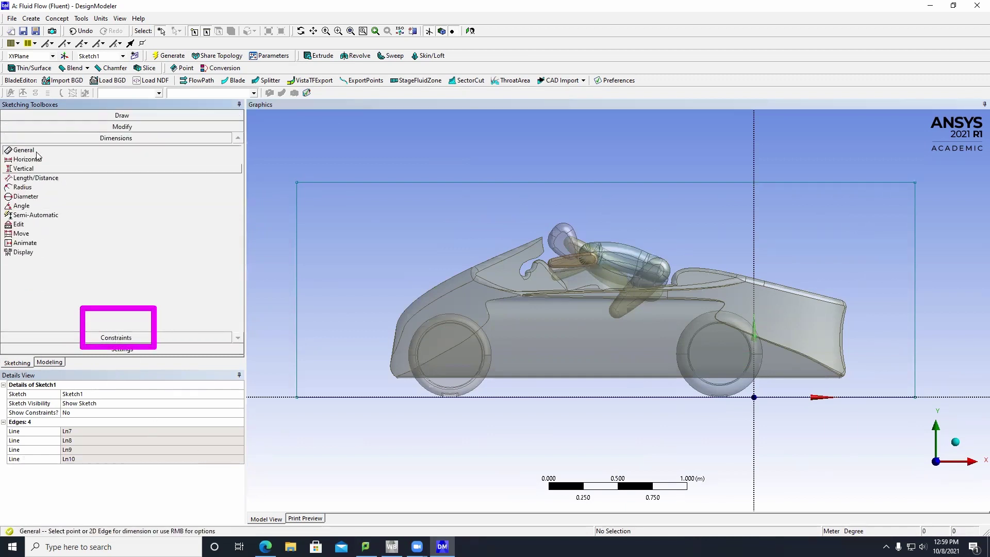
click(27, 159)
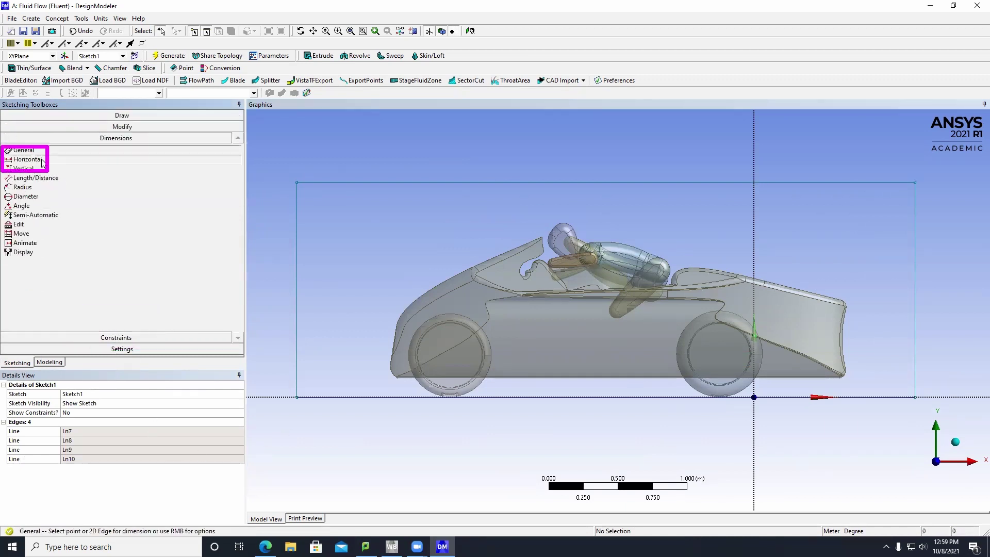
click(298, 206)
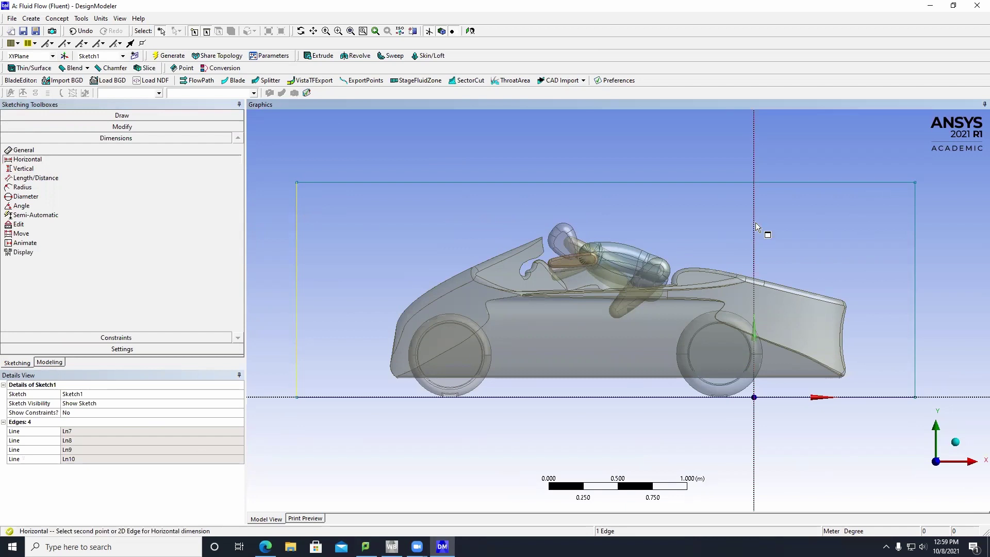
click(753, 212)
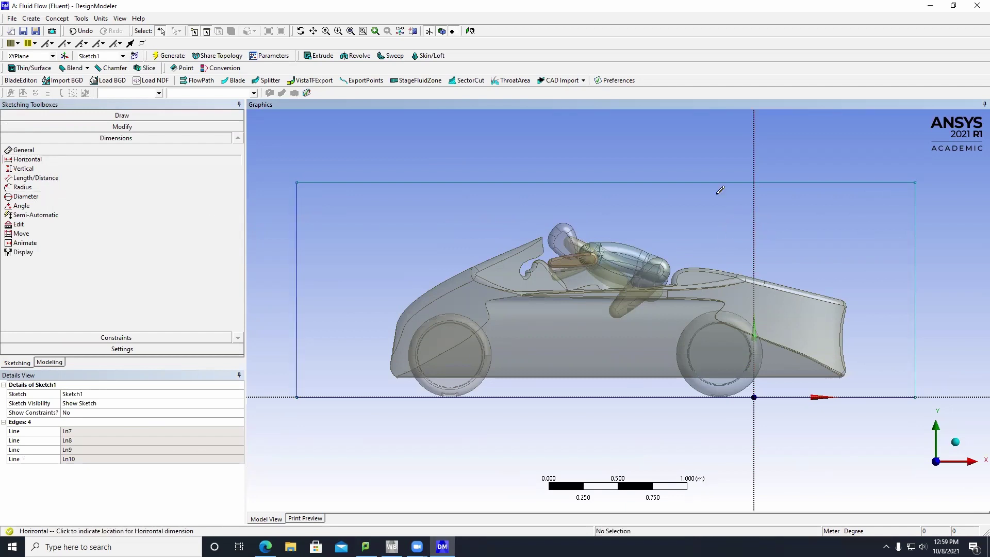
click(662, 165)
click(917, 223)
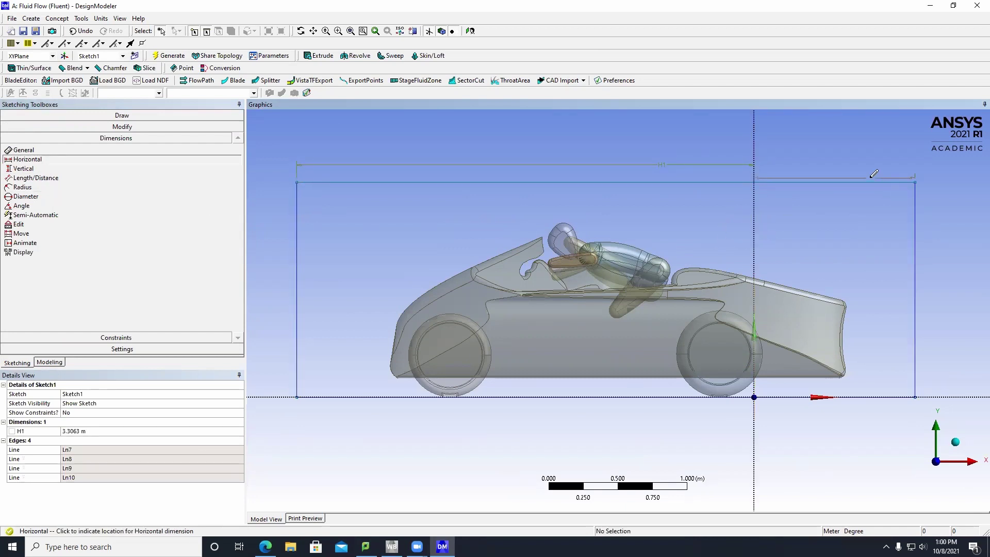
click(871, 179)
Add a vertical dimension between the rectangle's upper edge and its base
click(72, 169)
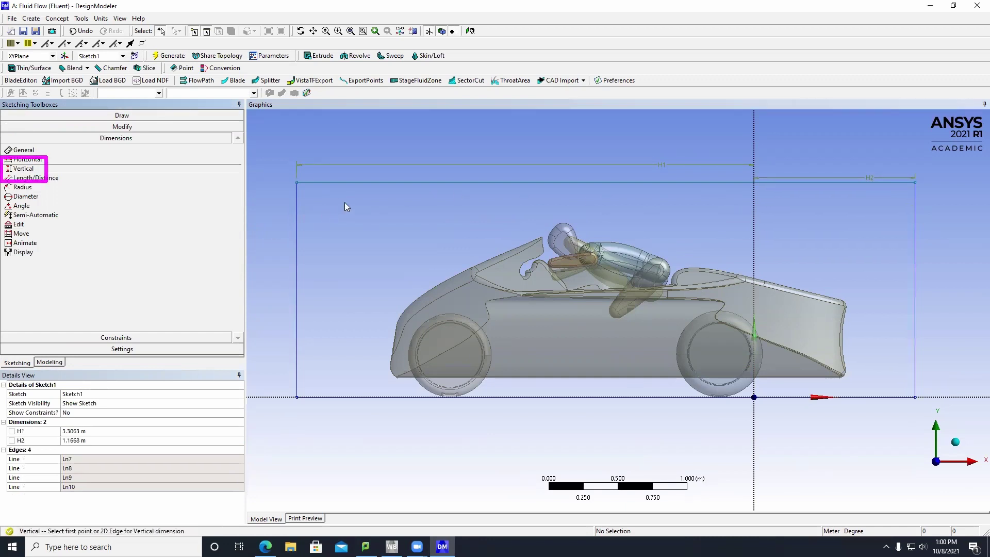
click(345, 182)
click(375, 397)
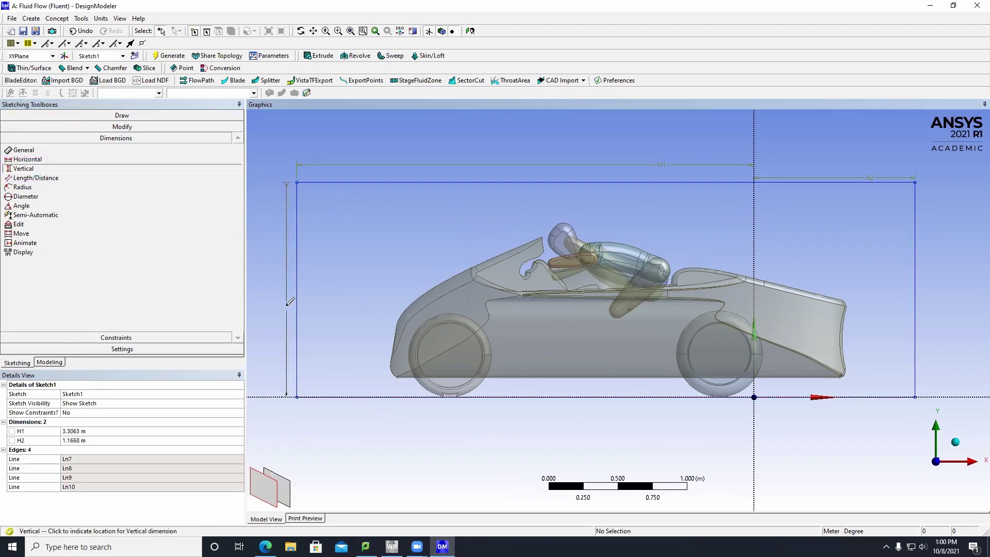
click(286, 306)
Set the sketch dimensions H1 to 7 m, H2 to 13 m and V3 to 3 m
click(107, 432)
scroll(504, 253, down, 5)
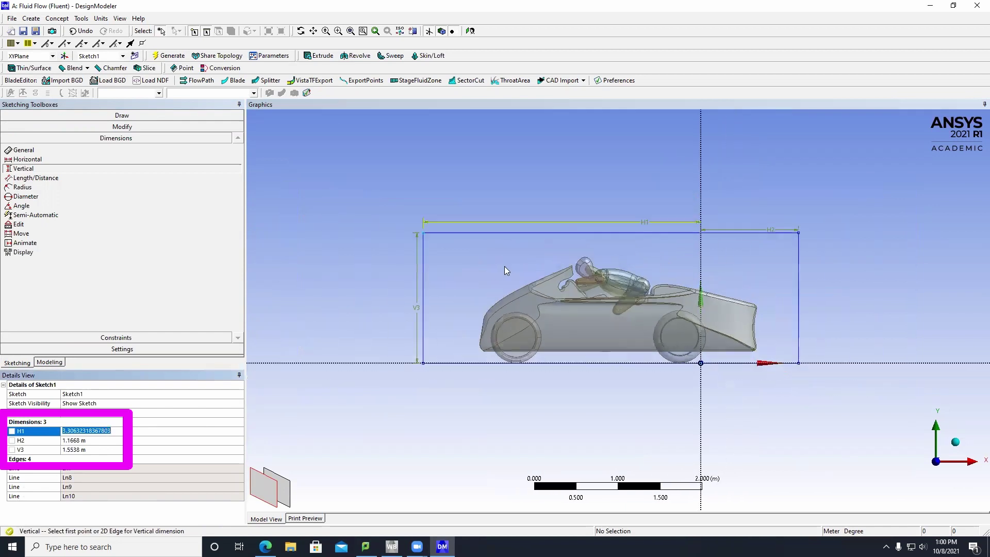
scroll(507, 277, down, 3)
text(8)
key(Return)
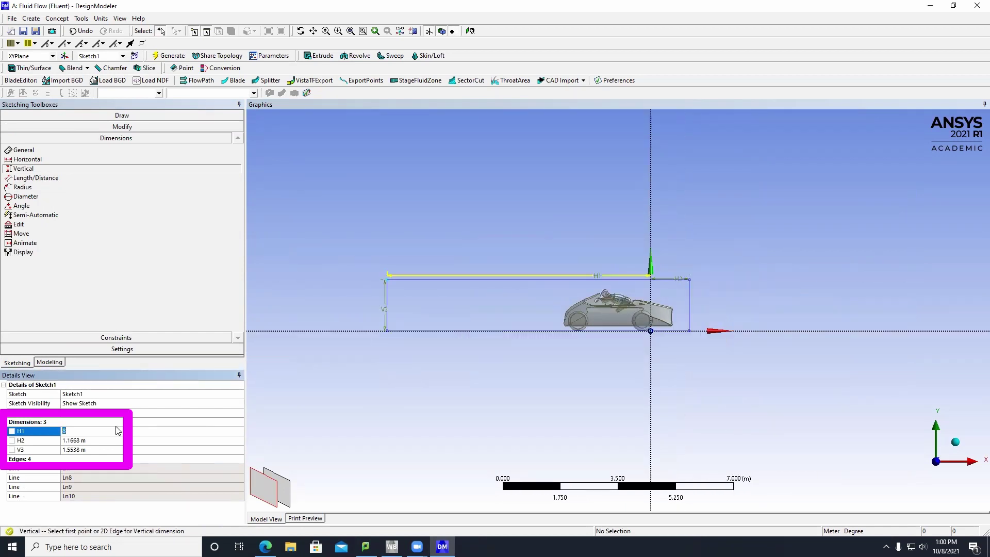
click(114, 440)
text(1)
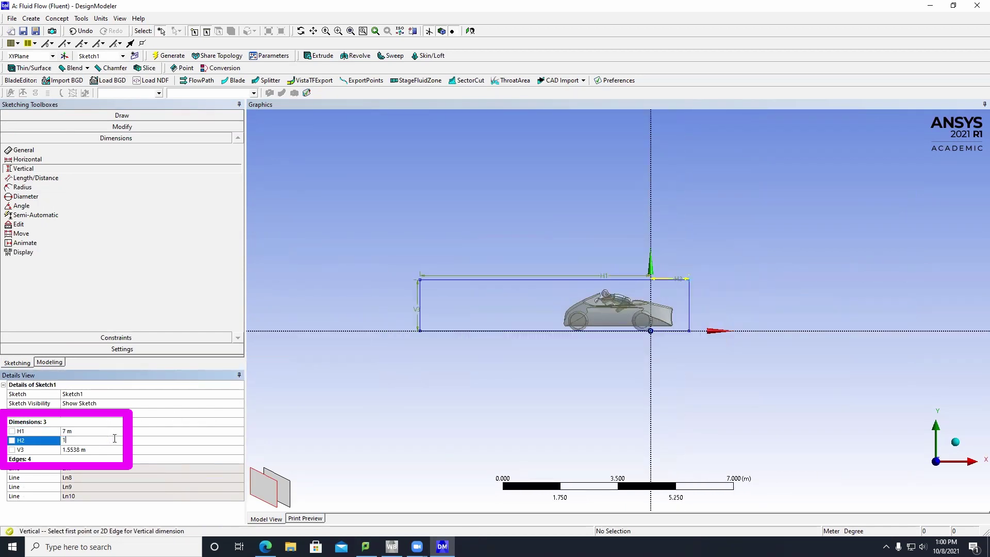
click(115, 450)
text(3)
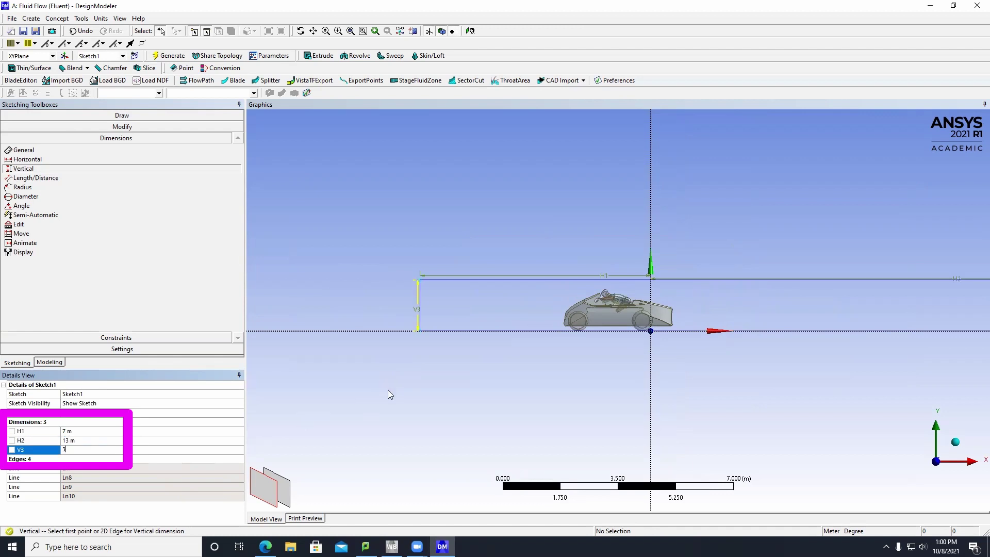
key(Return)
Start an Extrude of the rectangle sketch with the operation set to Add Frozen
scroll(457, 373, down, 3)
ctrl+middle_drag(712, 349, 621, 347)
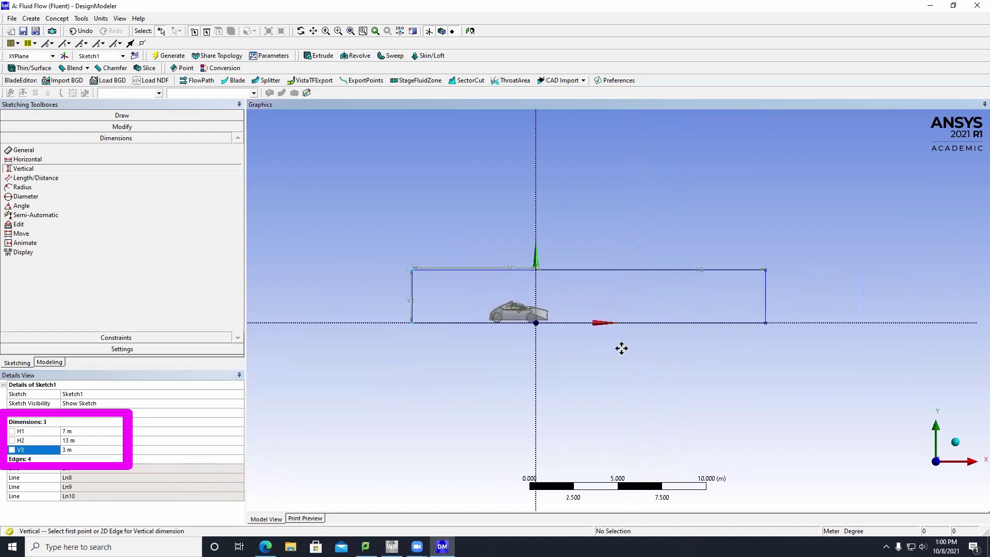
scroll(599, 340, up, 3)
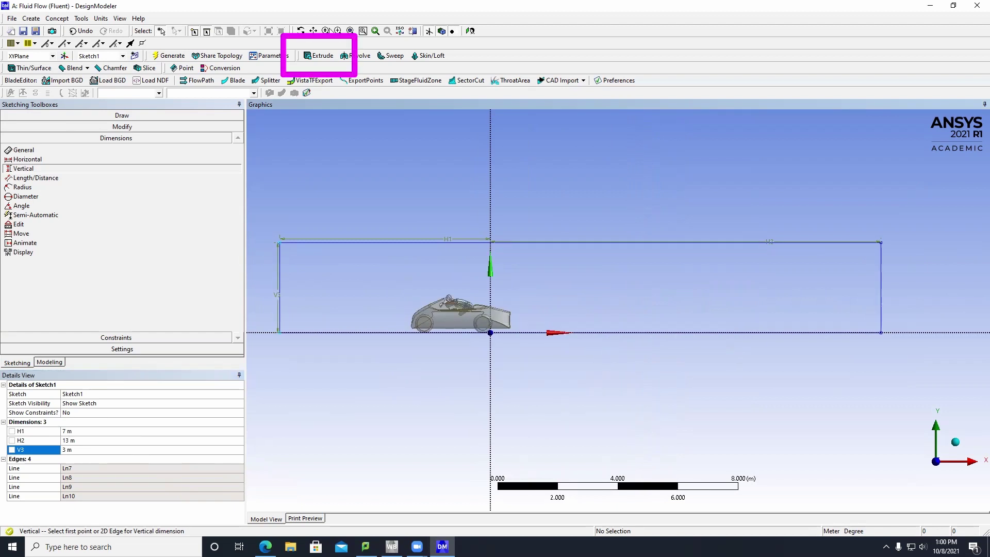
click(321, 57)
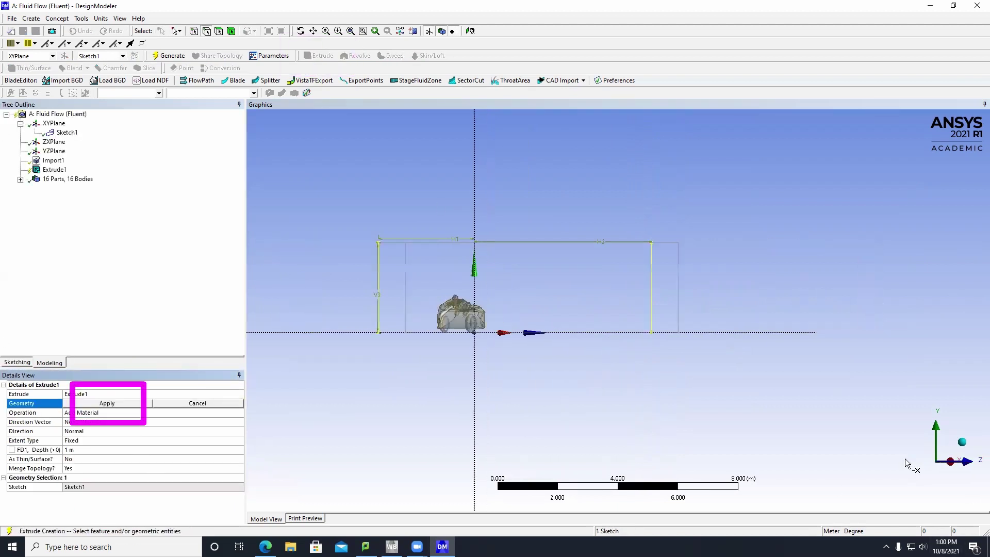
click(126, 404)
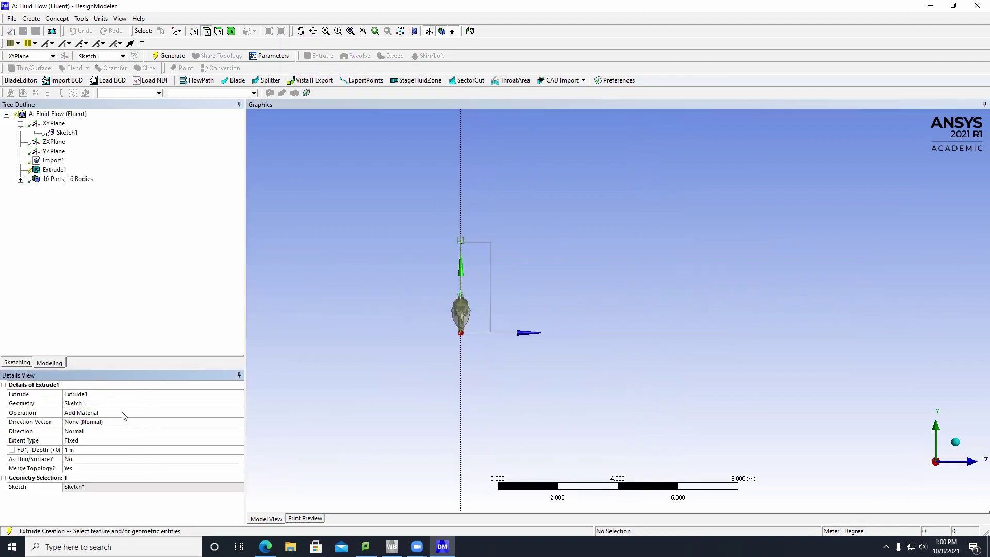
click(124, 412)
click(83, 431)
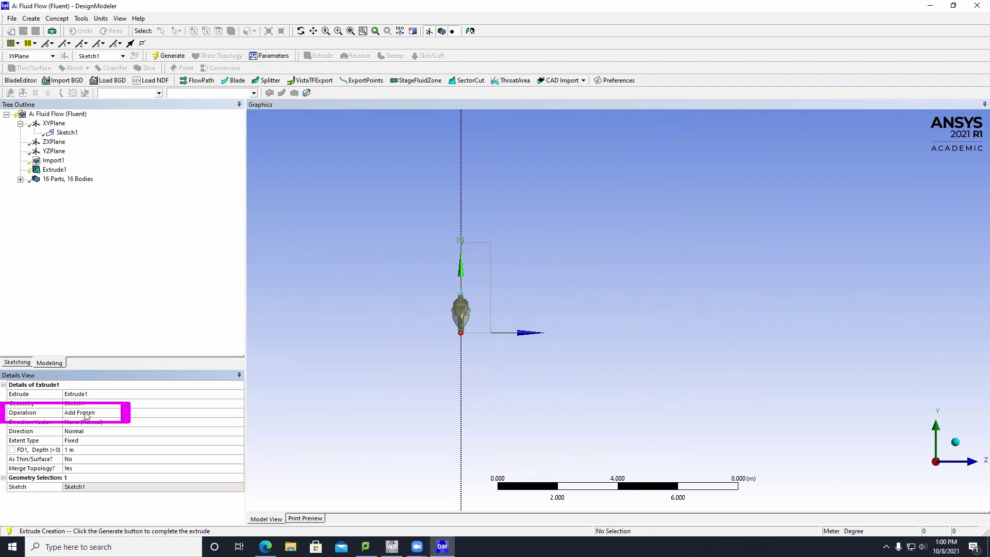
Set the extrusion depth to 1.5 m with direction Both - Symmetric and generate the enclosing block
click(110, 451)
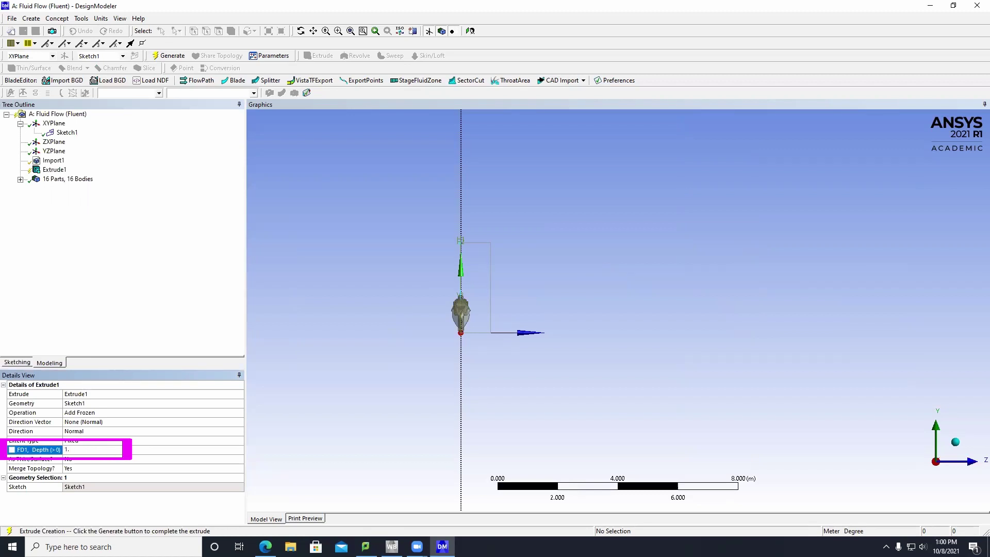
text(1.5)
key(Return)
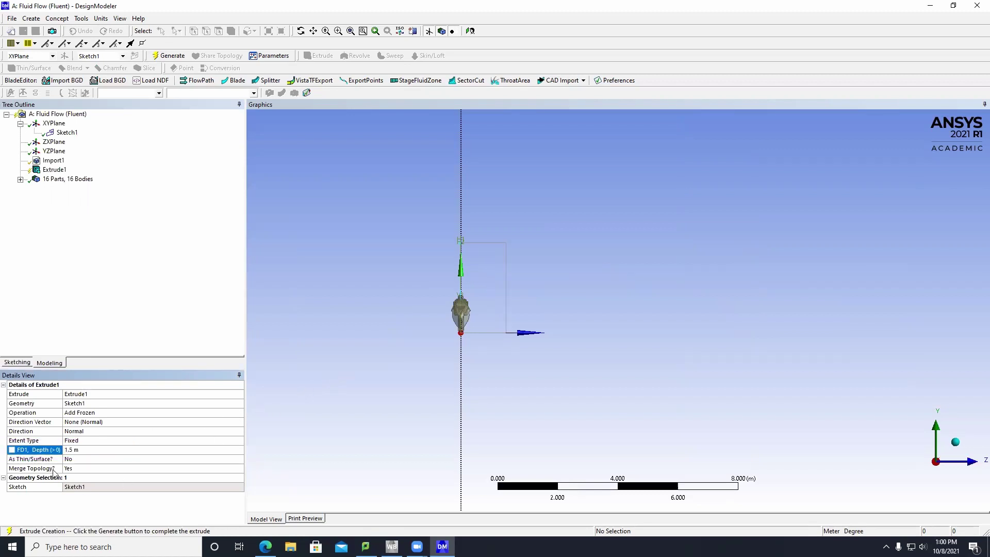
click(89, 435)
double_click(90, 434)
double_click(89, 434)
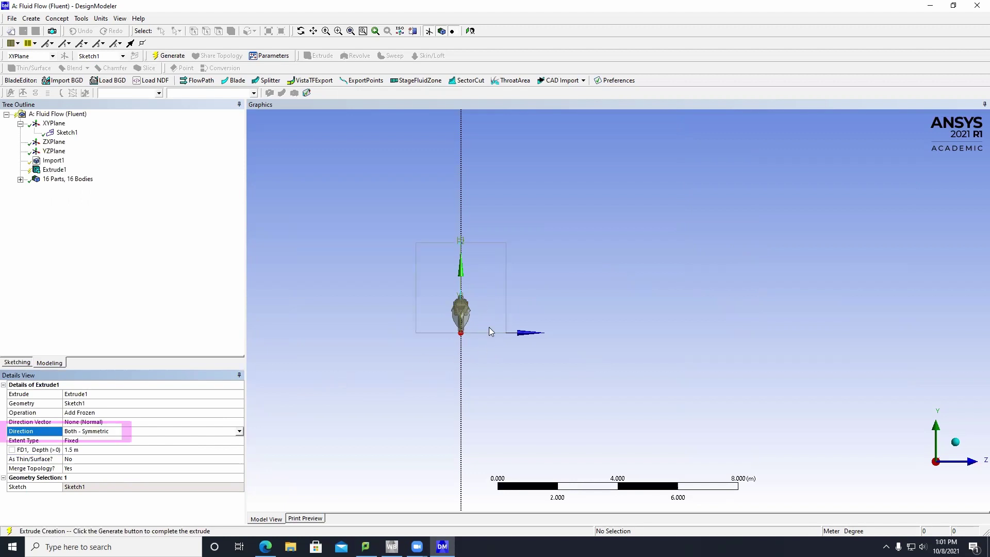
click(175, 56)
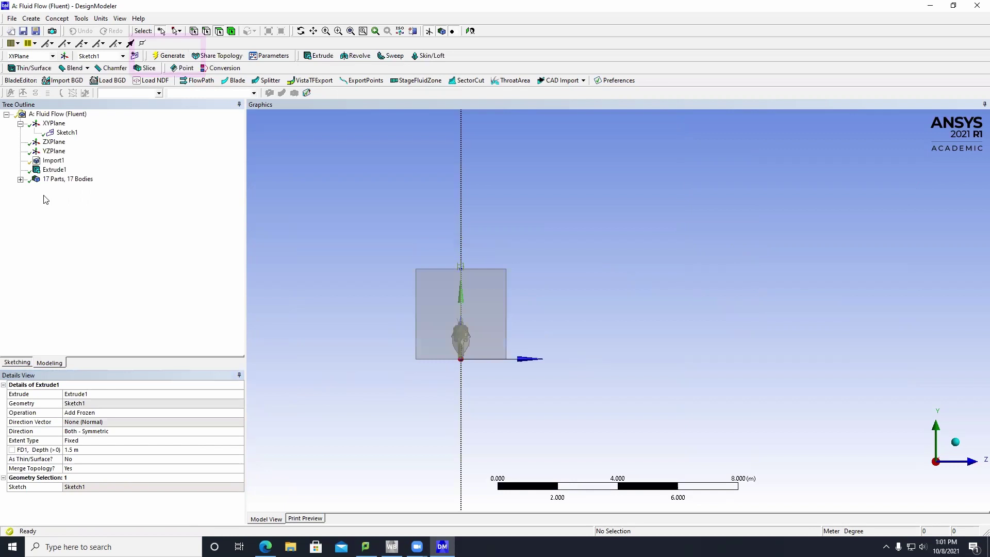
Rename the extruded solid body to Fluid Domian and set its Fluid/Solid property to Fluid
click(20, 179)
click(63, 337)
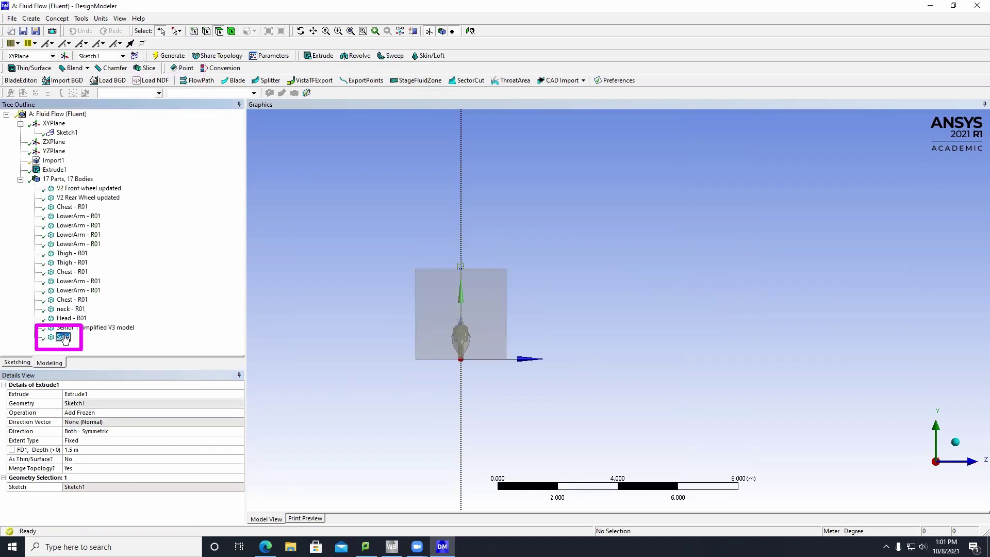
click(116, 394)
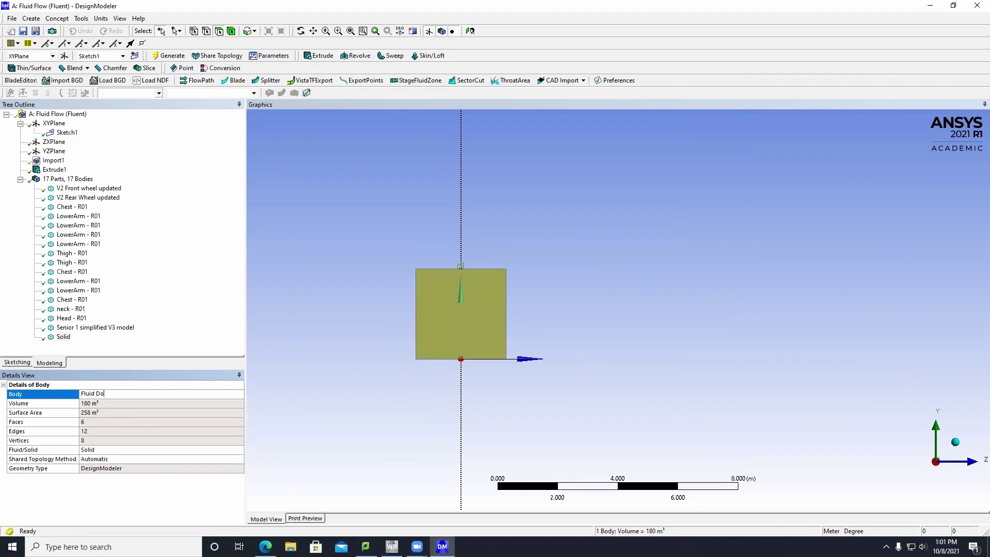
double_click(122, 452)
click(267, 311)
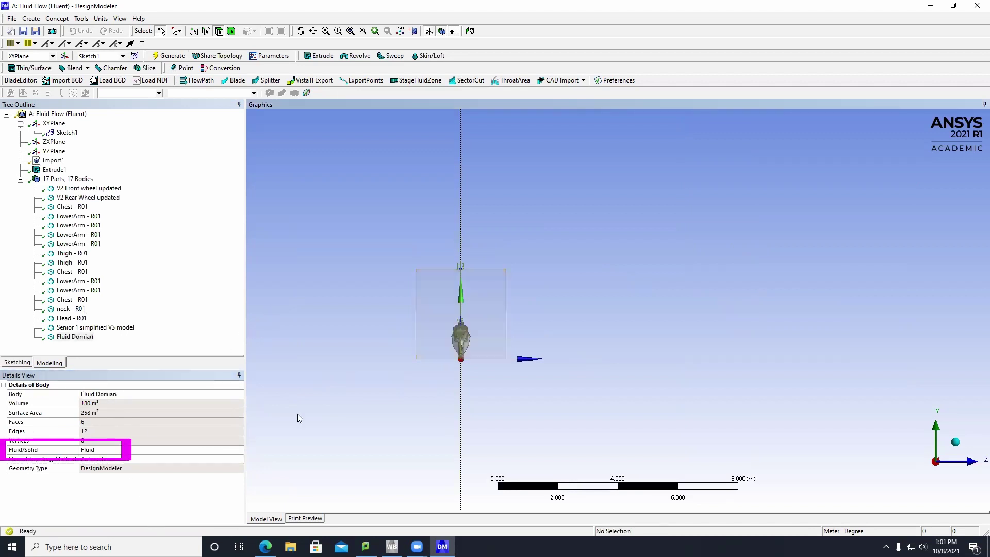
Add a Symmetry feature with 2 planes and assign XYPlane as Symmetry Plane 1
click(81, 19)
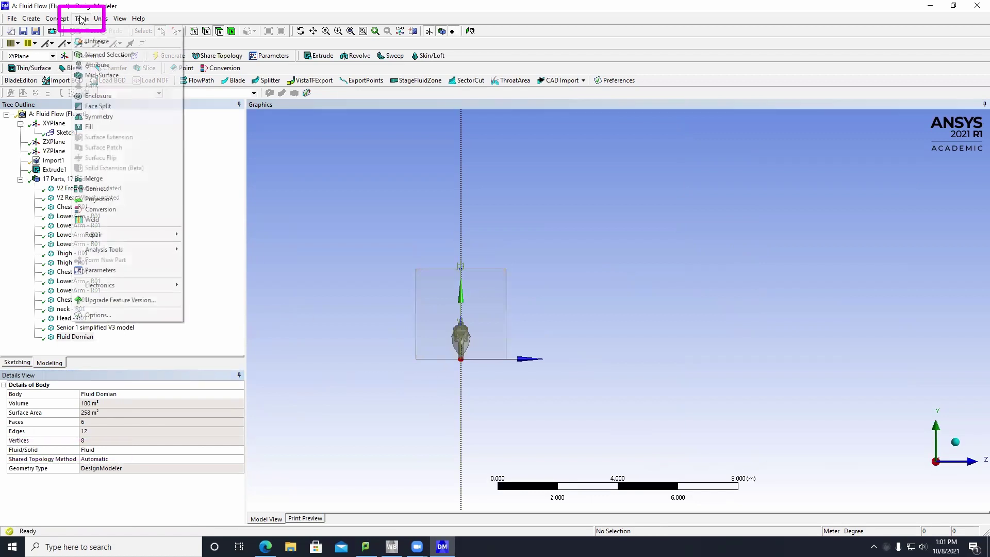
click(99, 116)
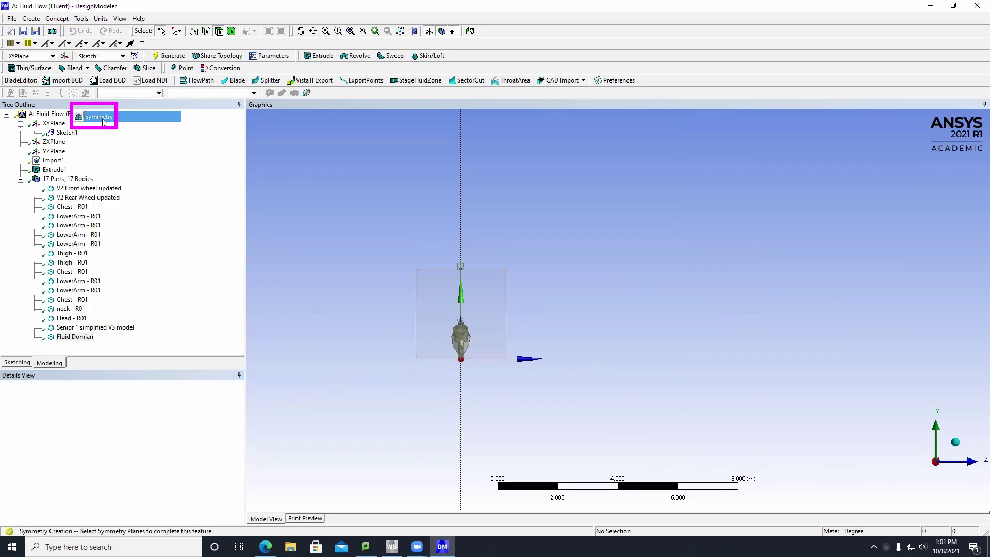
click(179, 404)
click(128, 405)
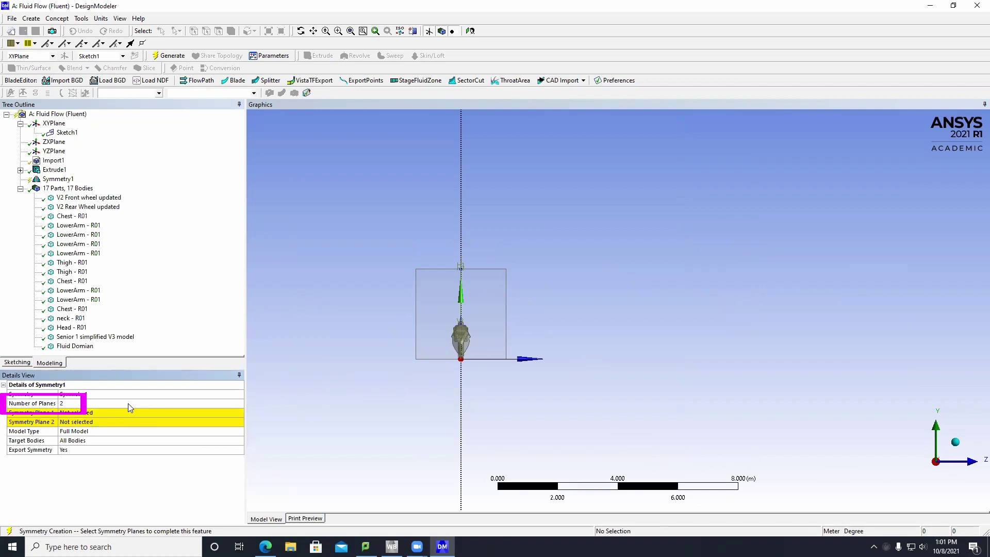
click(112, 413)
click(971, 461)
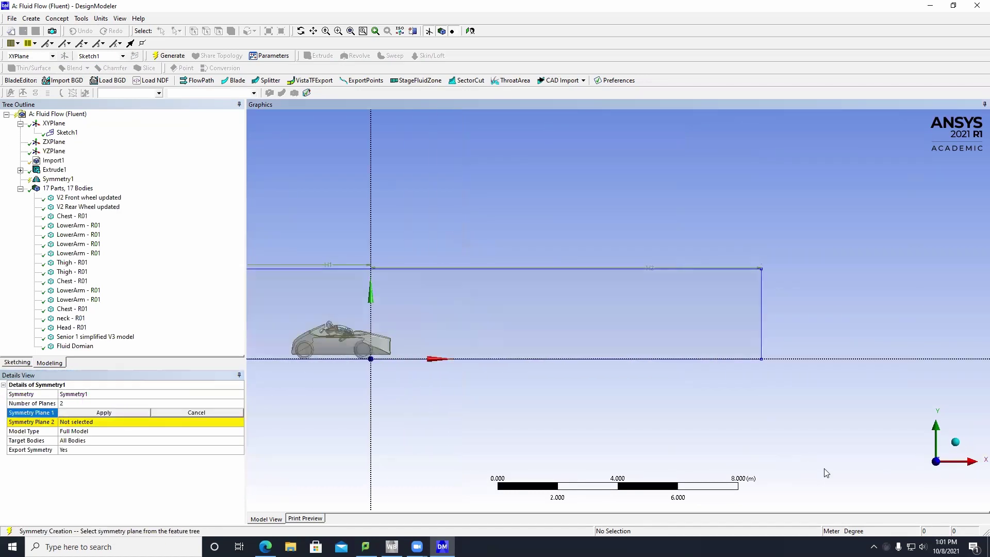
click(53, 123)
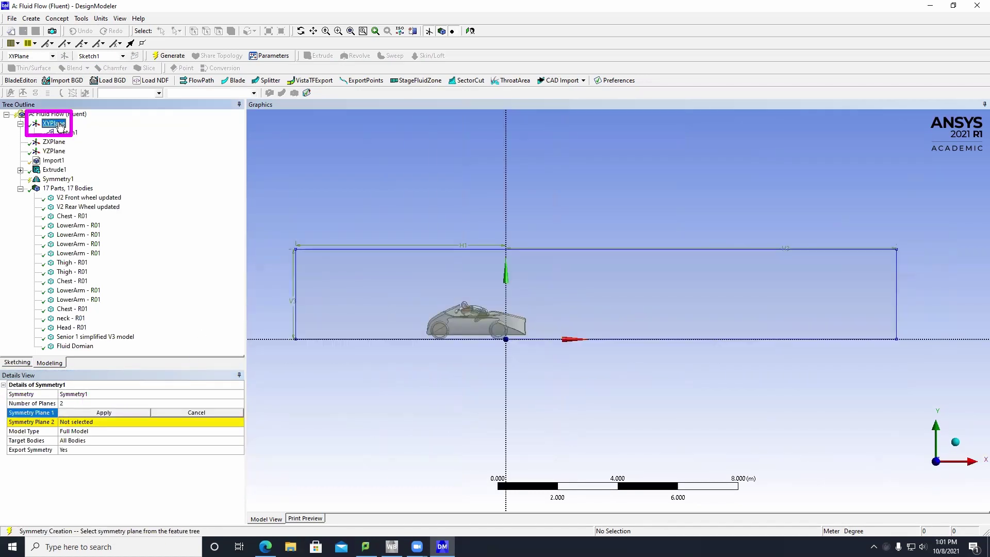
click(116, 412)
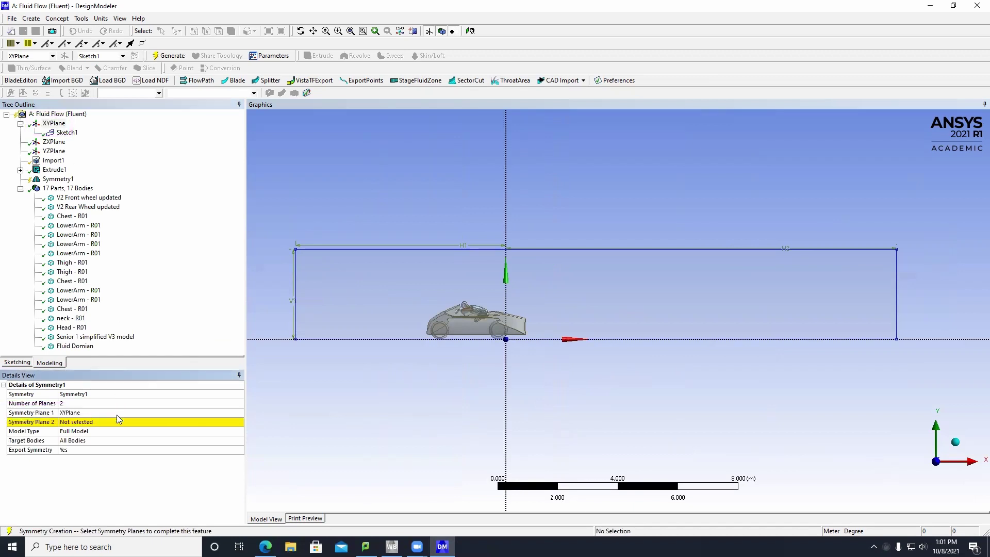
Assign ZXPlane as Symmetry Plane 2 and generate the symmetry cut of the vehicle and fluid domain
click(105, 424)
click(935, 426)
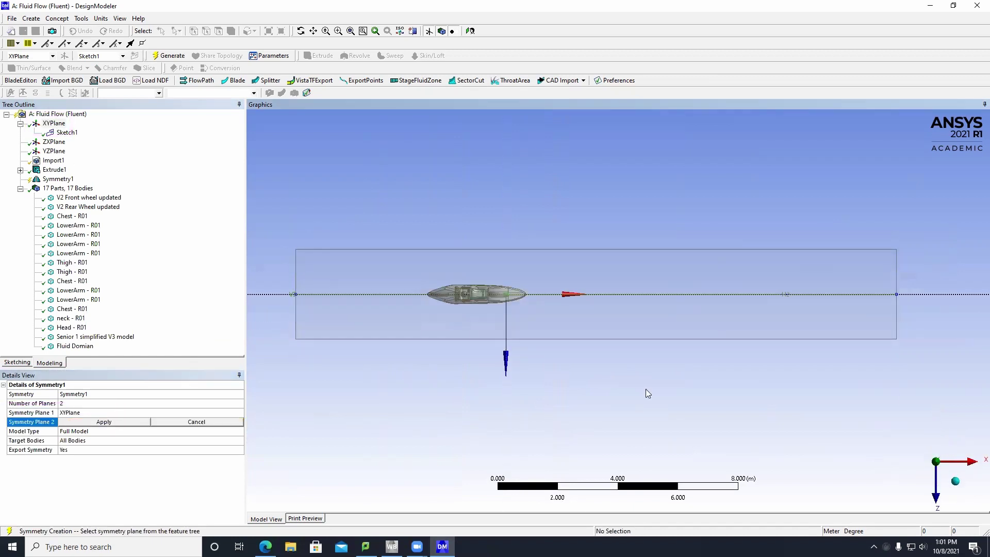
click(58, 143)
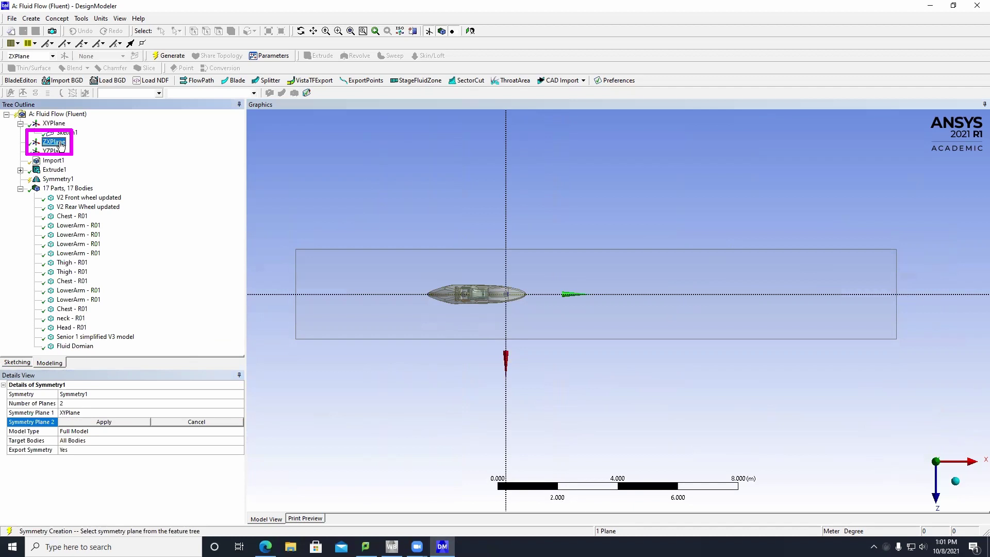
click(116, 422)
click(925, 497)
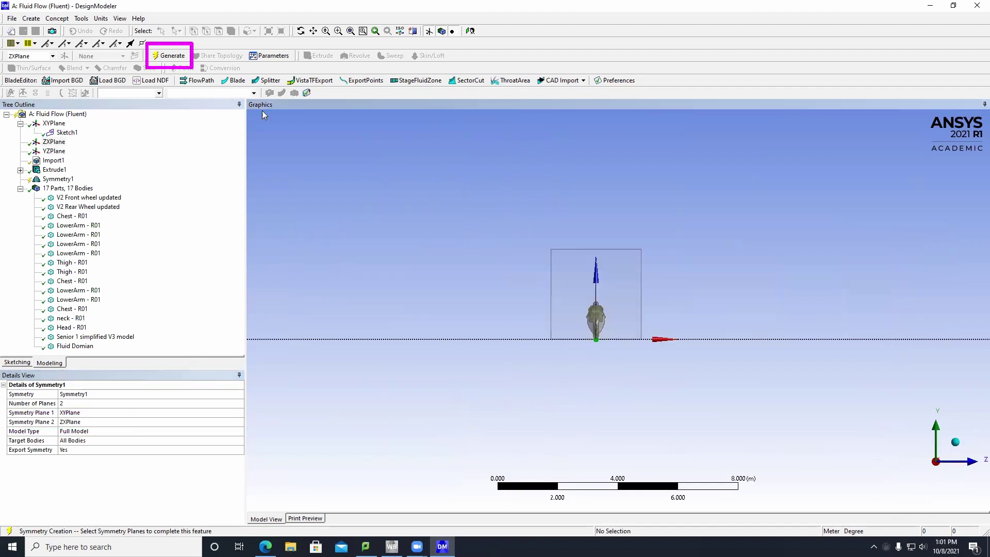
click(181, 57)
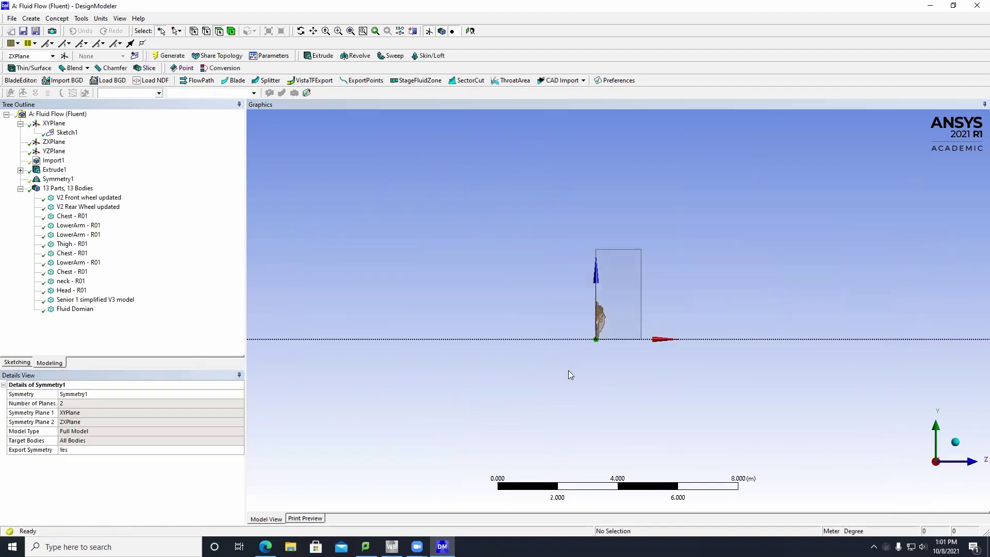
Create a Boolean with the operation Subtract and set the fluid domain block as its target body
click(30, 19)
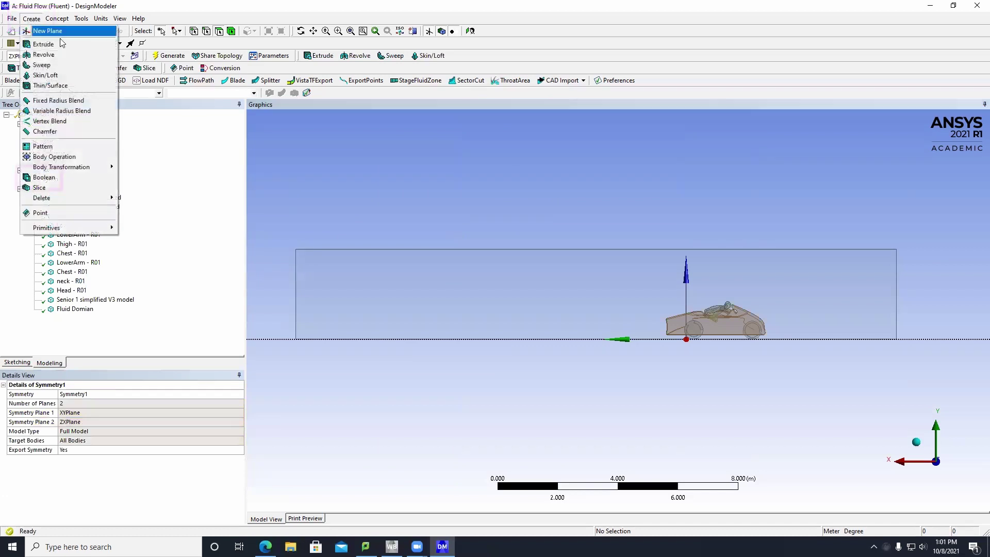
click(43, 178)
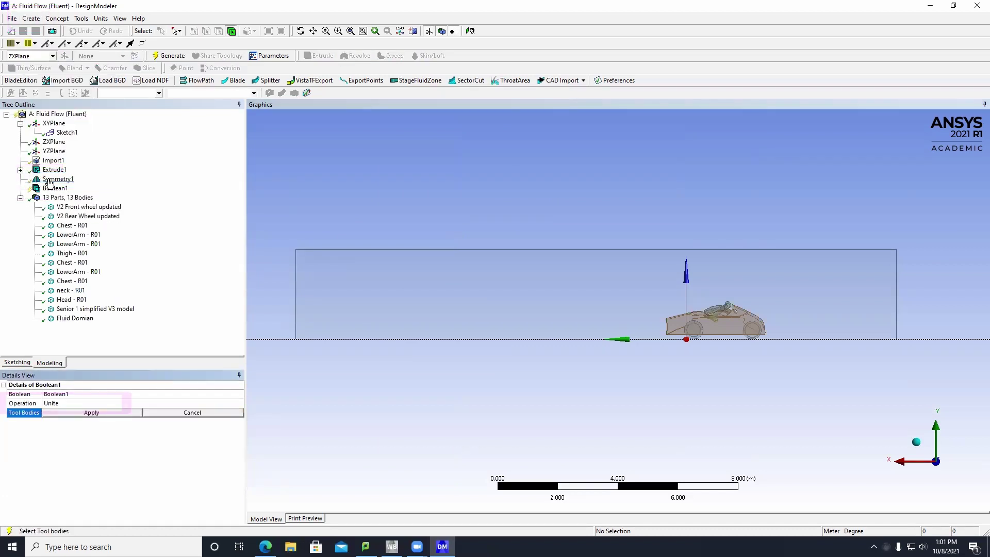
click(87, 407)
click(109, 414)
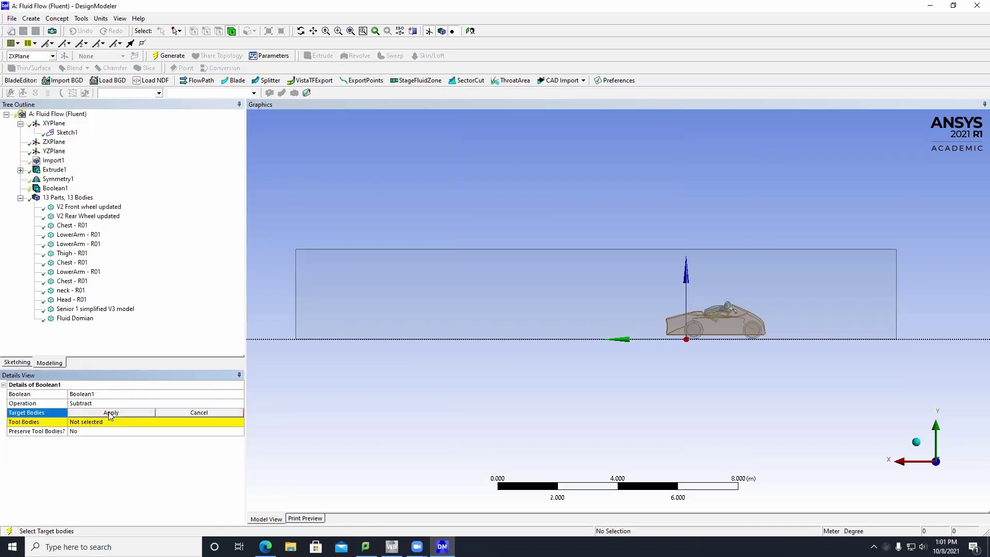
click(457, 306)
click(111, 413)
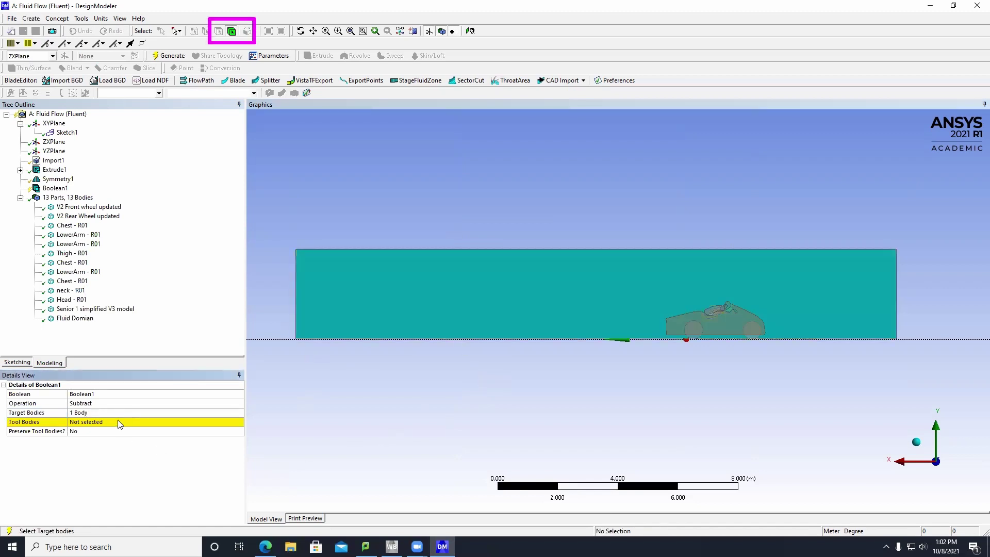
Set all 12 vehicle and rider bodies as the Boolean's tool bodies and generate the subtraction
click(120, 423)
click(79, 208)
drag(79, 213, 86, 309)
click(111, 422)
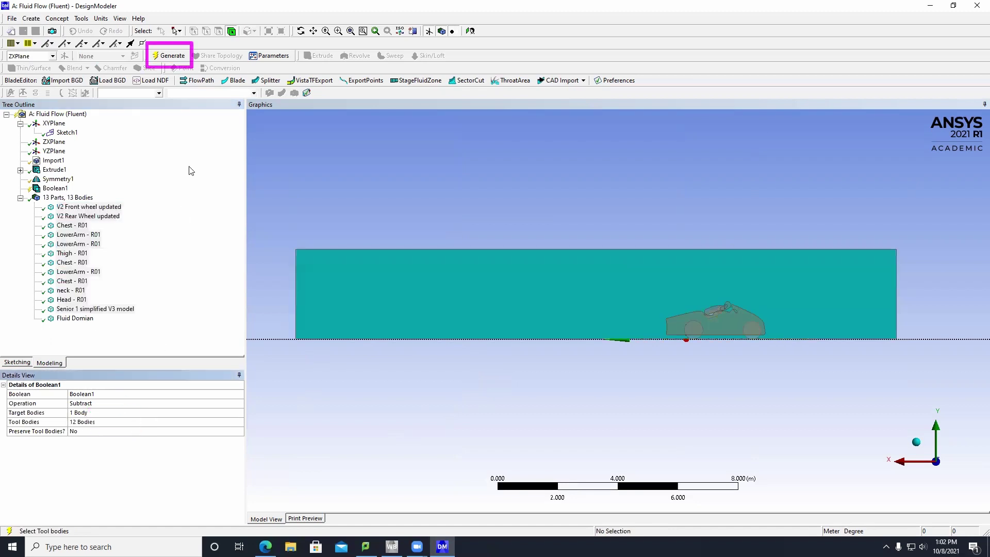
click(168, 56)
middle_drag(718, 327, 853, 432)
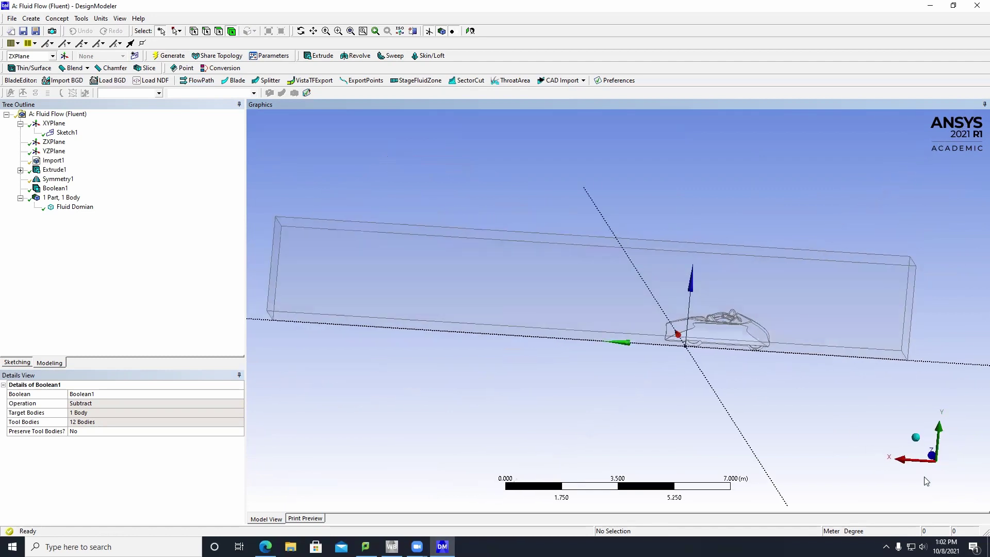
Create a new sketch on XYPlane and draw a rectangle about 6.4 m by 1.6 m around the vehicle, resting on the ground line
click(941, 471)
click(54, 123)
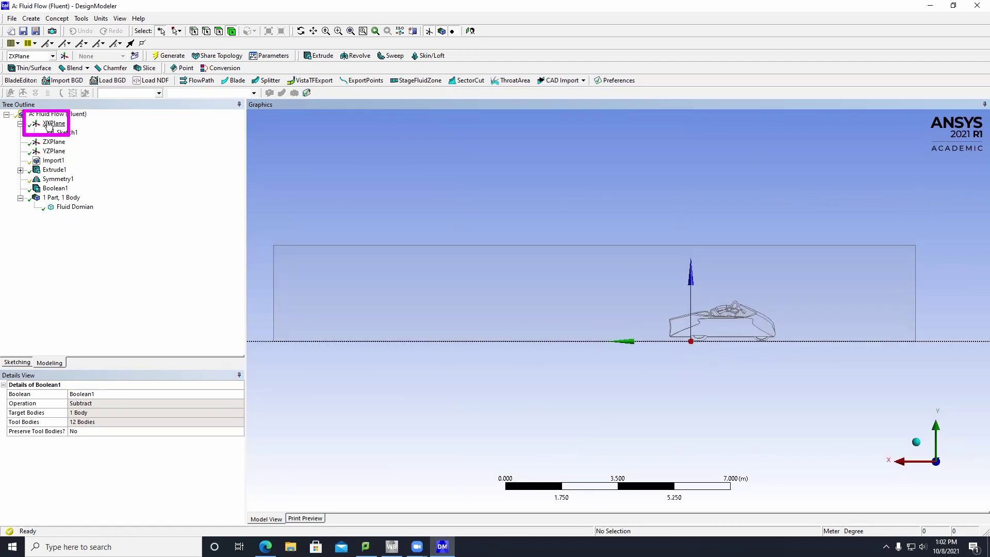
click(135, 56)
click(20, 363)
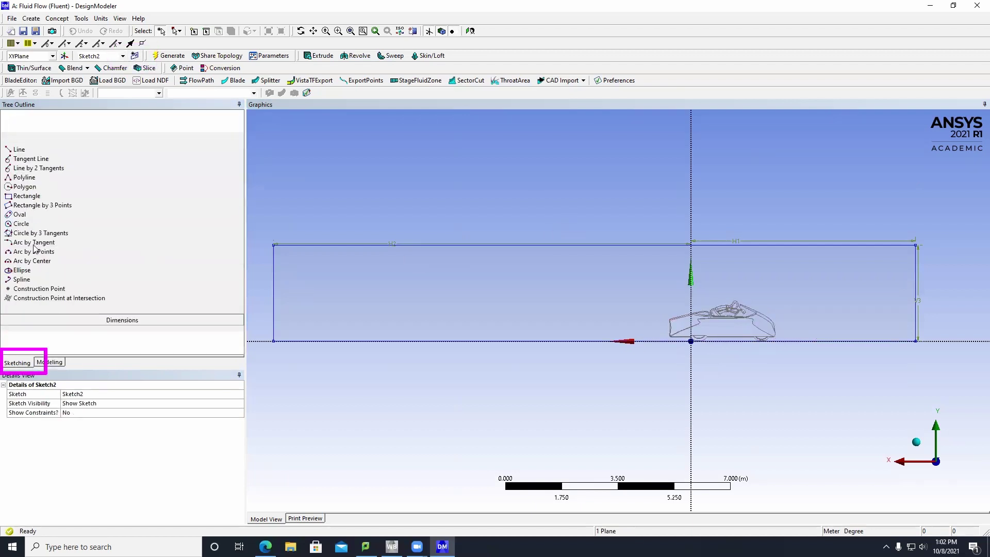
click(25, 174)
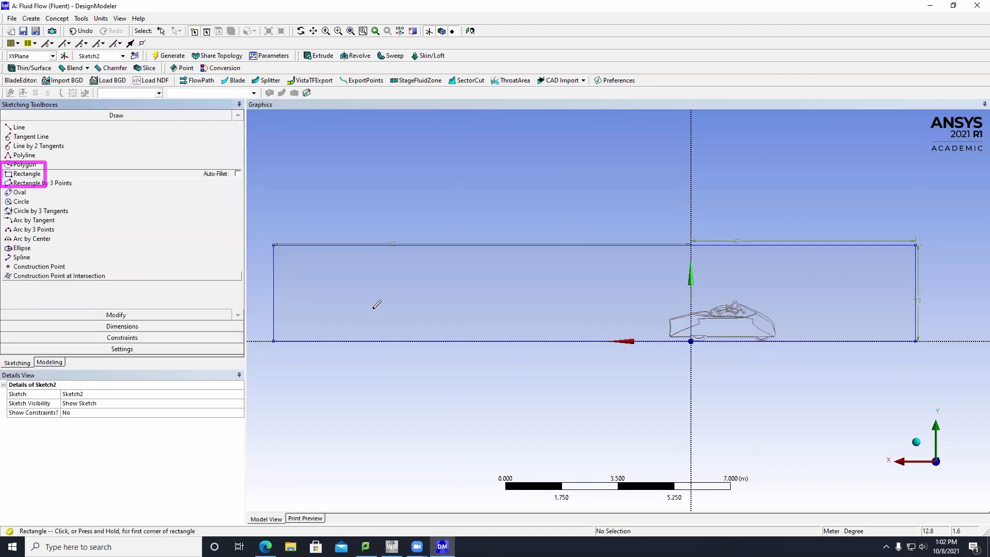
click(609, 289)
click(814, 341)
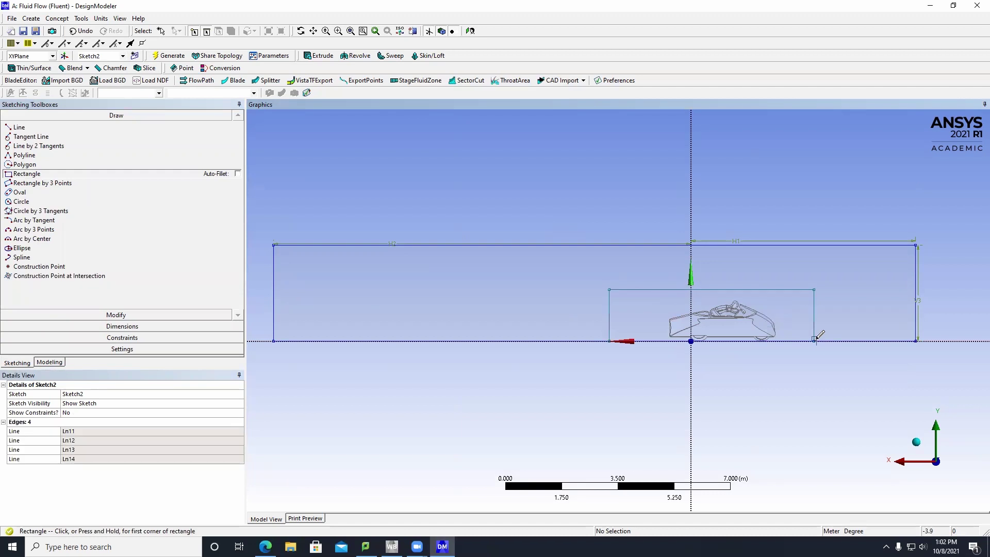
Add horizontal dimensions from the vertical axis to the front and rear sides of the inner rectangle
click(71, 326)
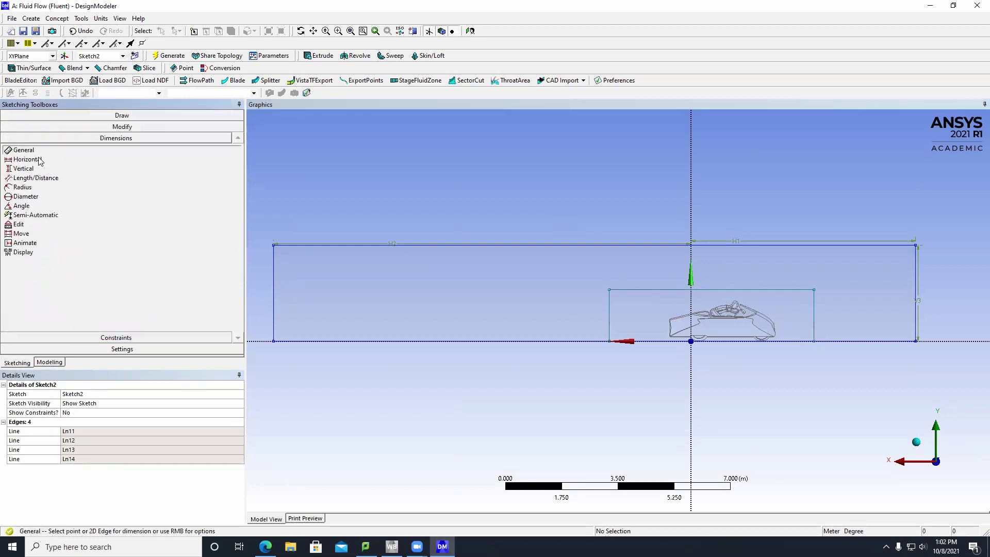
click(39, 161)
click(691, 304)
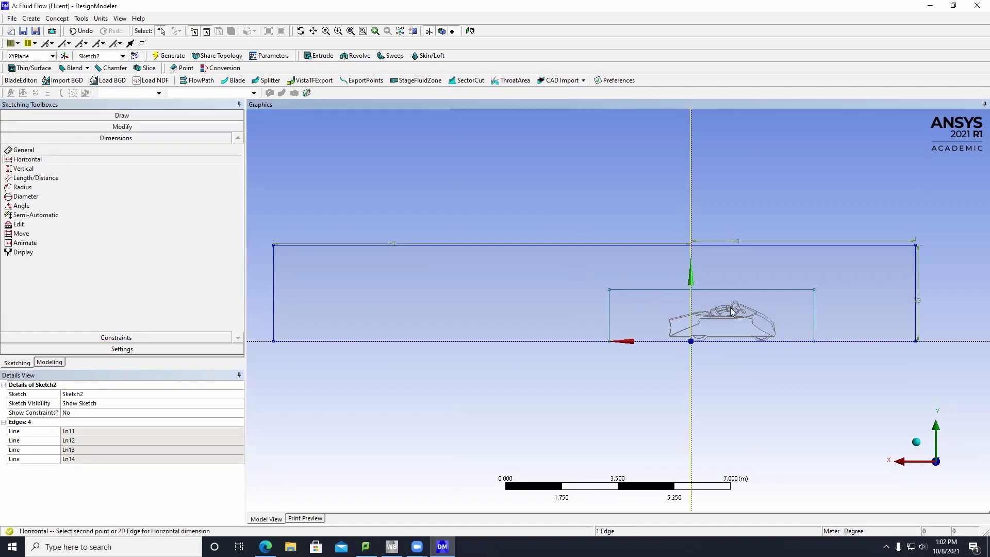
click(816, 309)
click(804, 276)
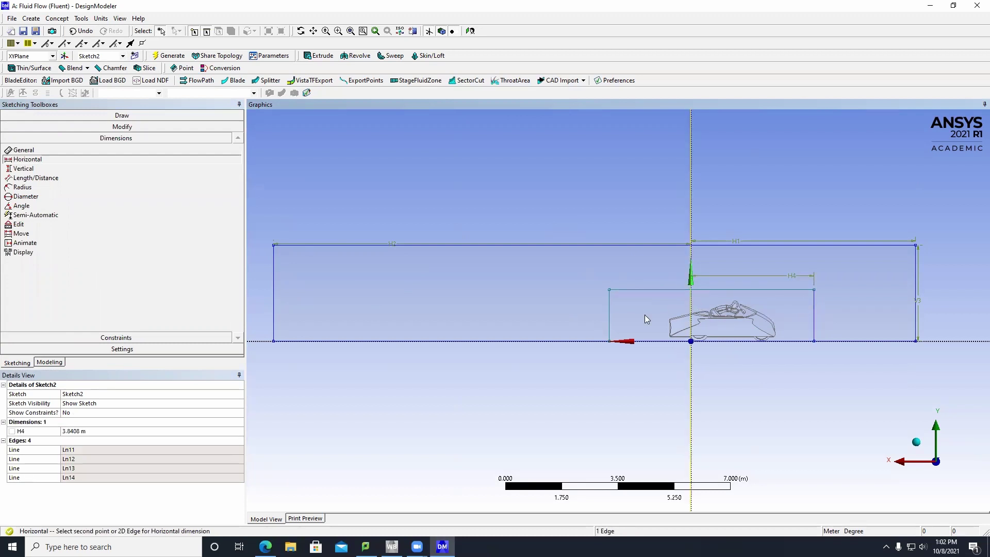
click(609, 309)
click(635, 276)
Add a vertical dimension for the inner rectangle's height between its top and bottom edges
click(94, 169)
click(632, 290)
click(645, 340)
click(593, 333)
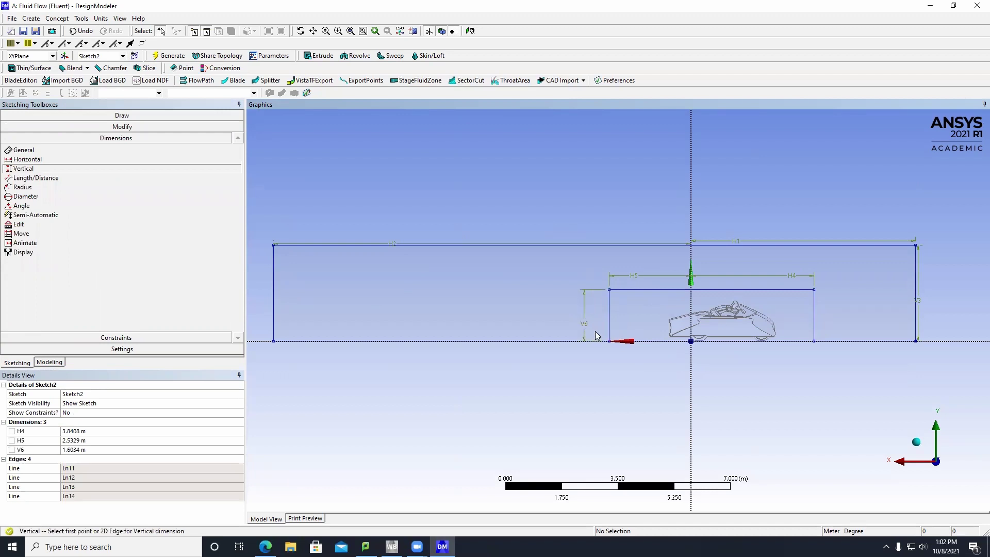
Set the sketch dimensions H4 to 4 m, H5 to 8 m and V6 to 1.75 m
click(90, 431)
text(4)
key(Return)
click(97, 440)
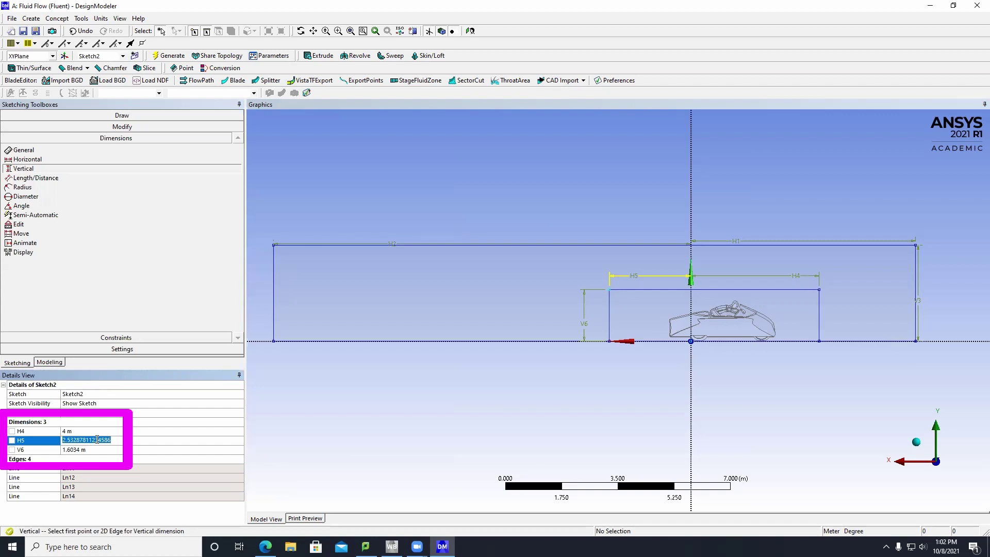
text(8)
key(Return)
click(110, 449)
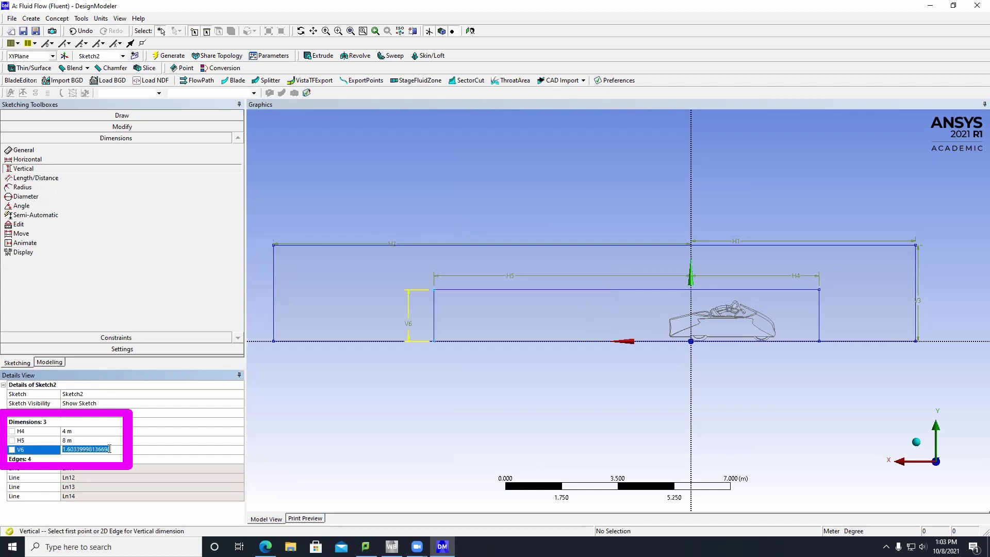
text(1.75)
key(Return)
Extrude the inner rectangle sketch 0.75 m with the operation Add Material and generate the solid
click(968, 462)
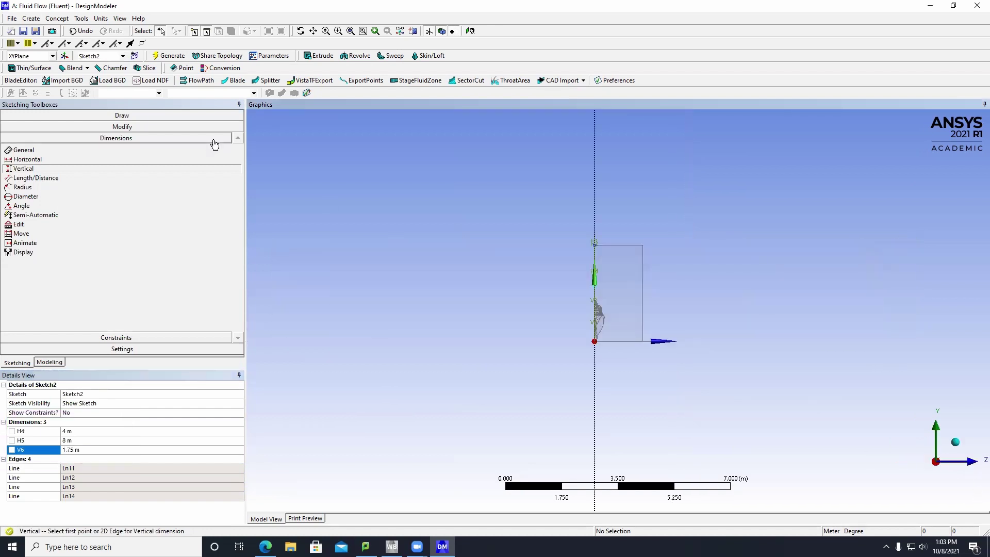
click(319, 56)
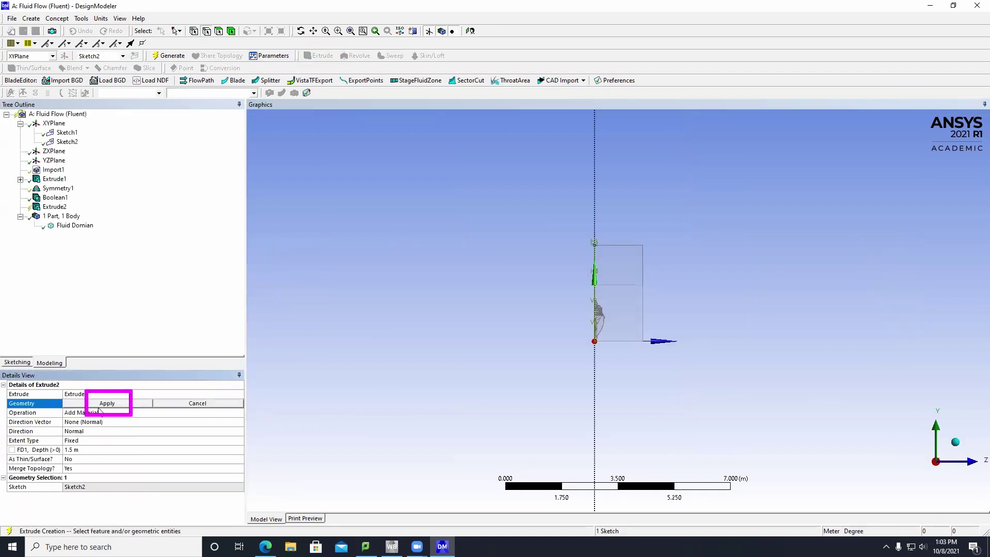
click(102, 407)
click(121, 449)
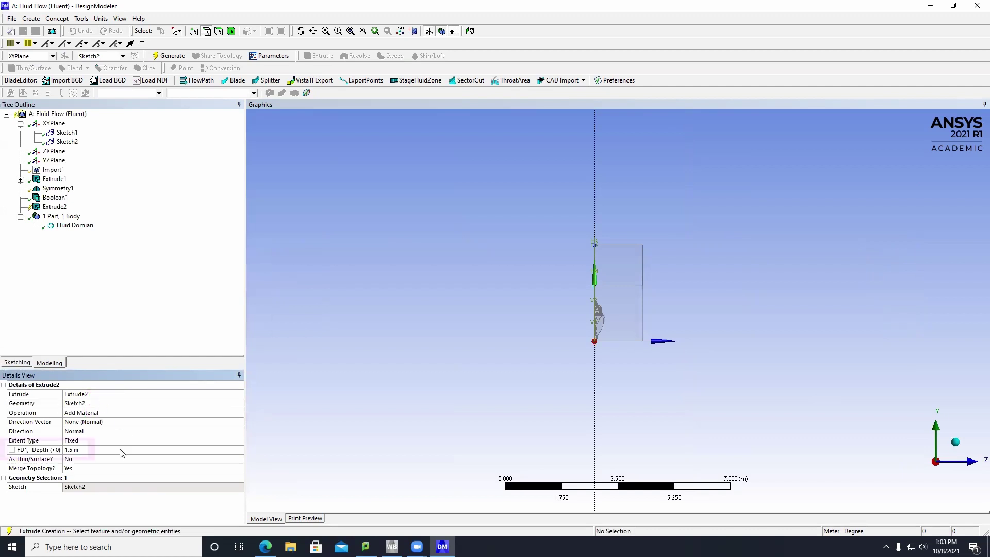
text(0.75)
key(Return)
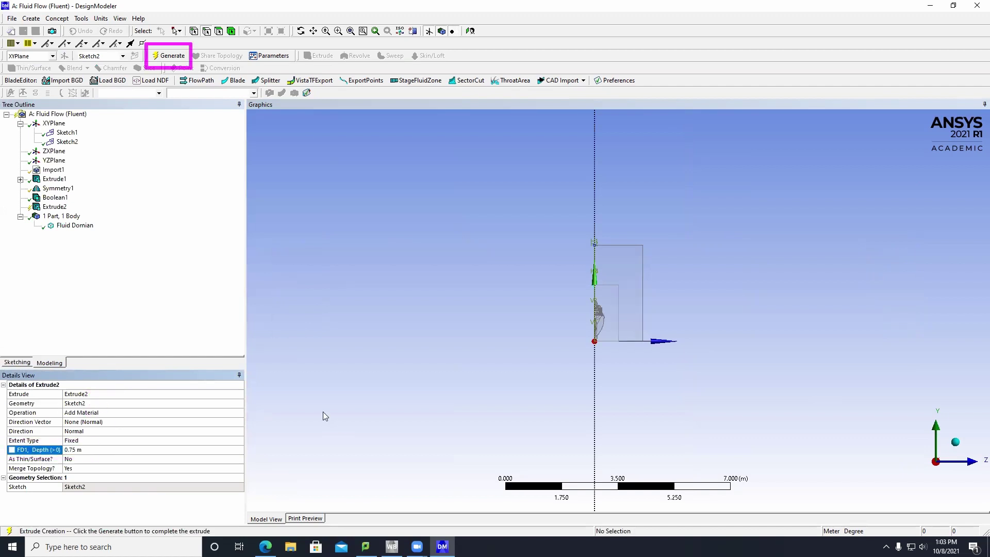
click(165, 57)
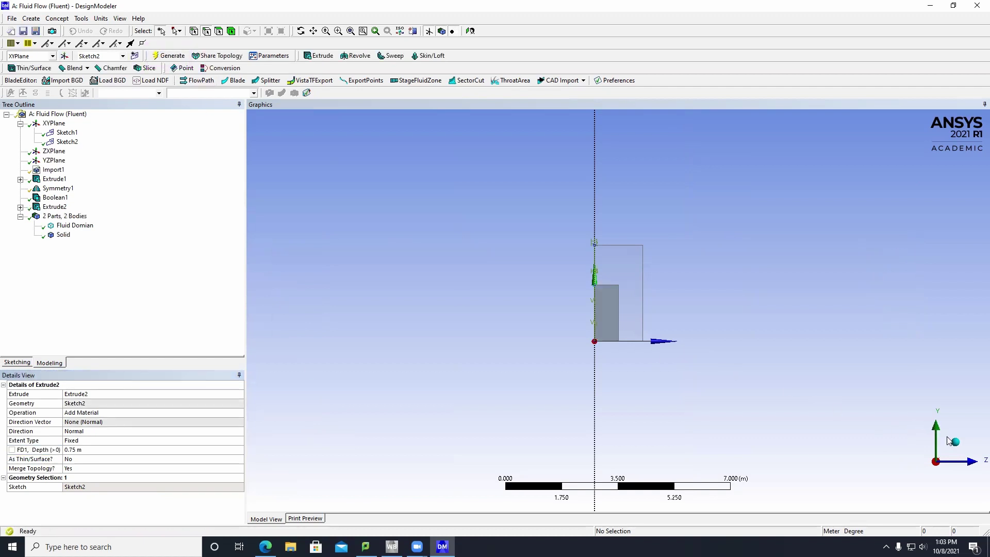
Rename the newly extruded solid body to boi
click(63, 234)
click(135, 392)
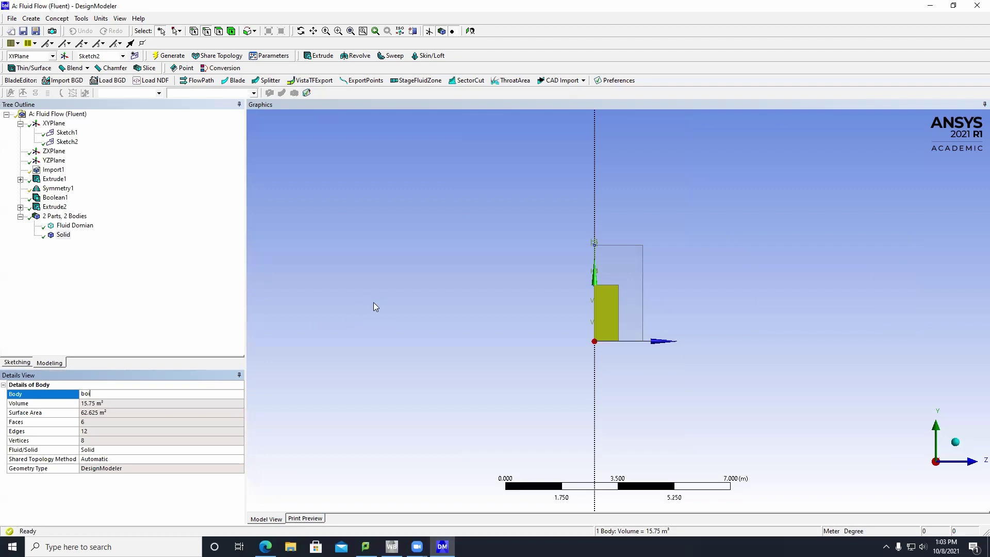
text(boi)
key(Return)
click(956, 442)
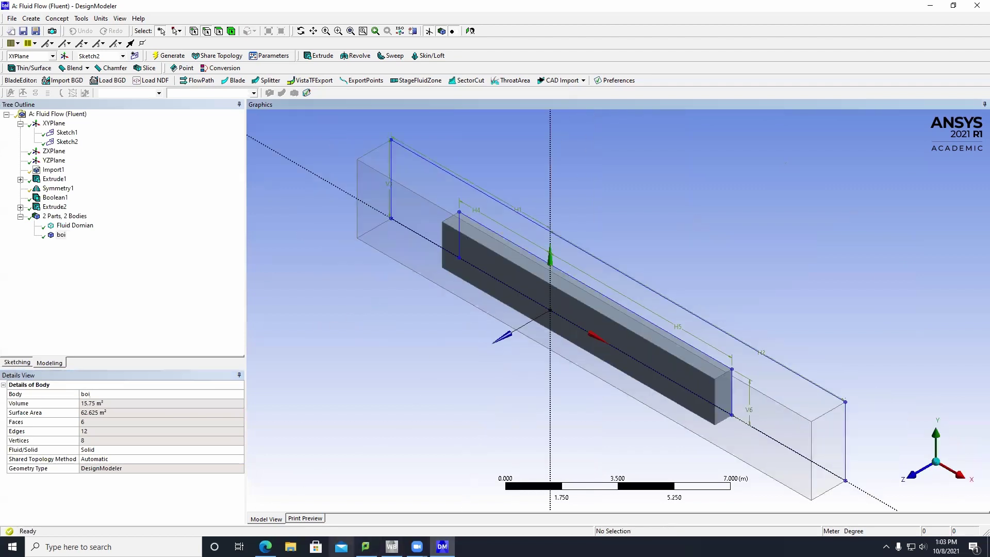
Switch to Workbench and open the Mesh component of the Fluid Flow (Fluent) system
click(392, 547)
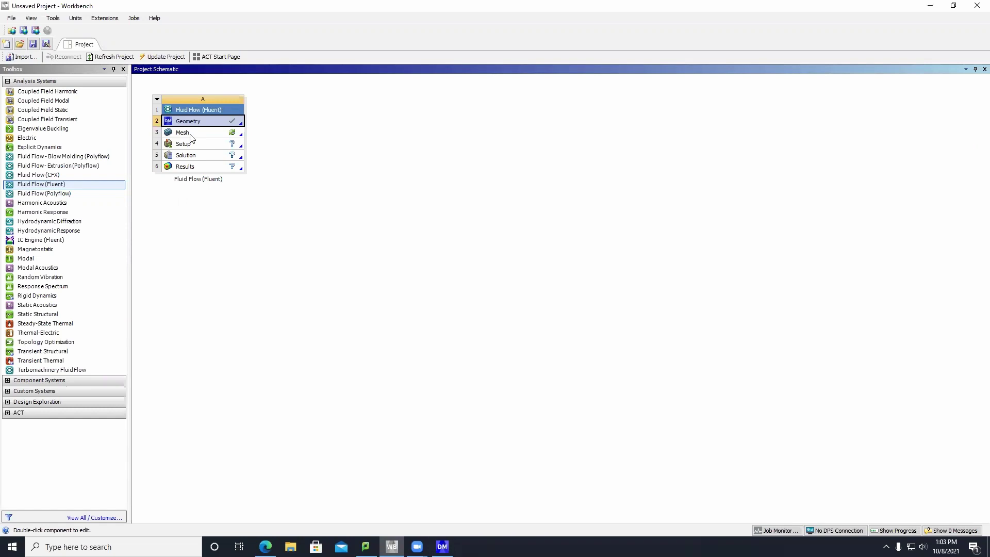
double_click(190, 136)
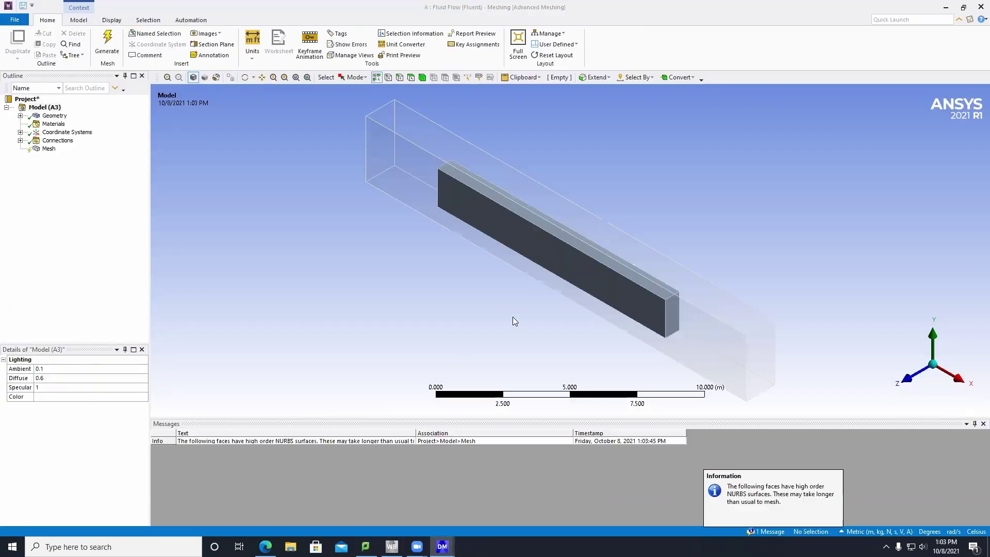
Switch the unit system to Metric (mm, kg, N, s, mV, mA)
click(253, 43)
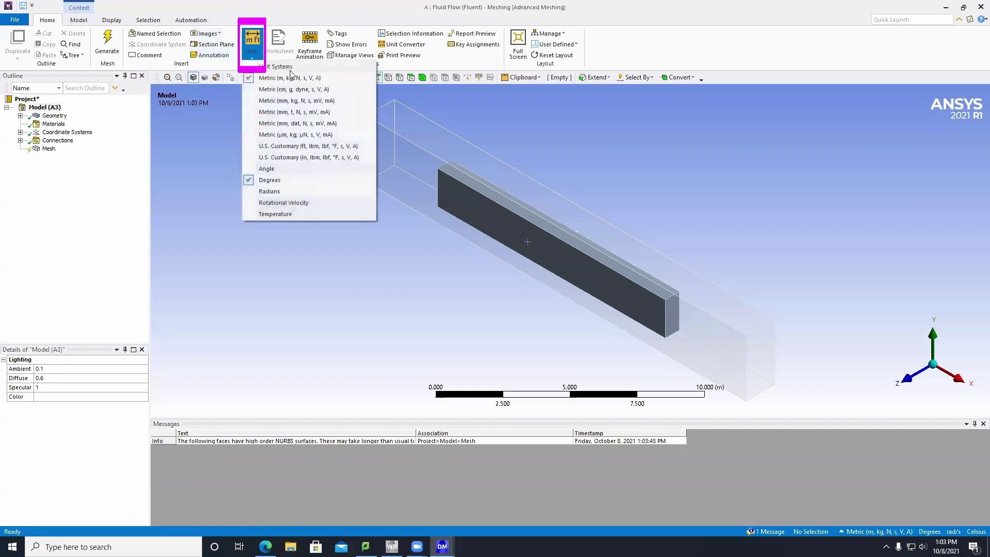
click(301, 101)
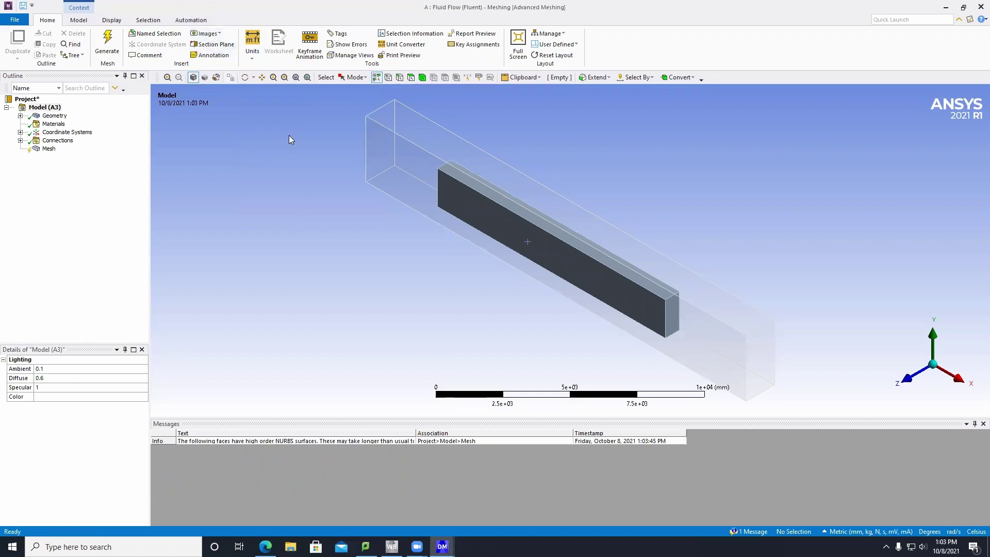
In the mesh quality settings, set Smoothing to High and the Mesh Metric to Orthogonal Quality
click(49, 149)
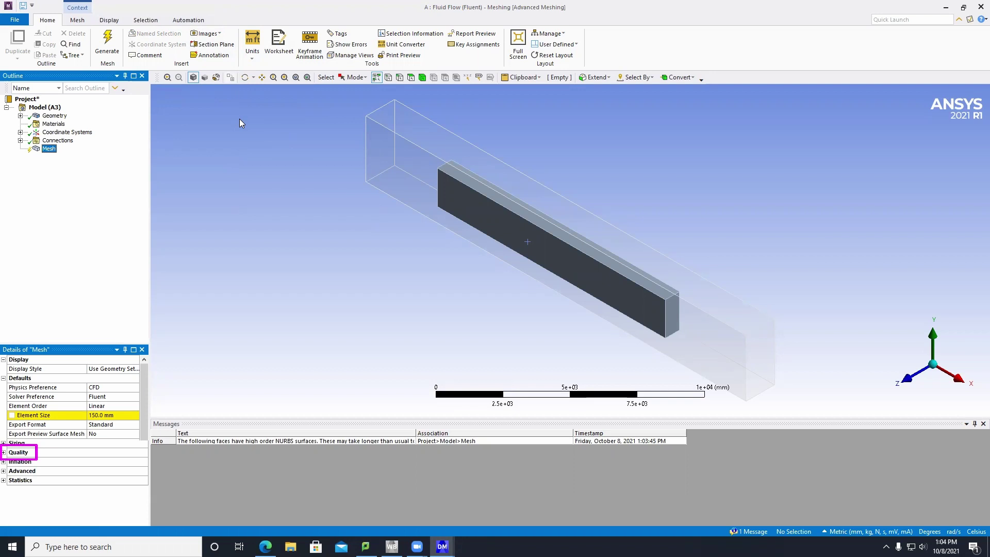
click(117, 481)
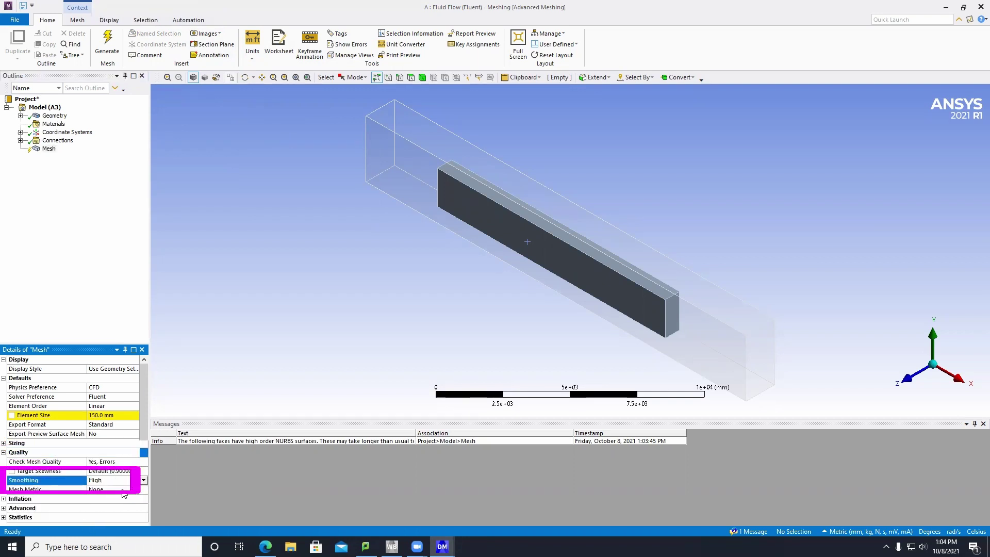
click(122, 491)
click(143, 491)
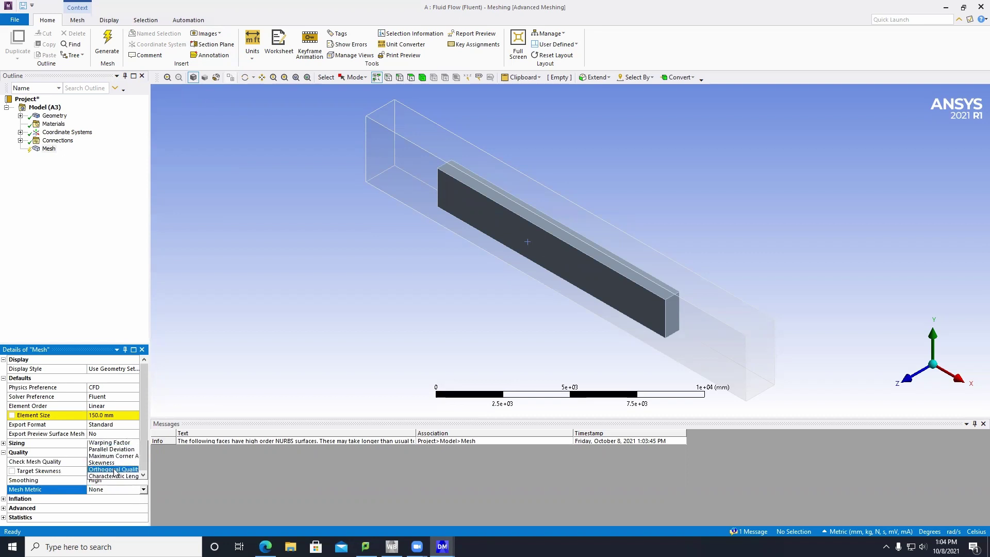
click(115, 470)
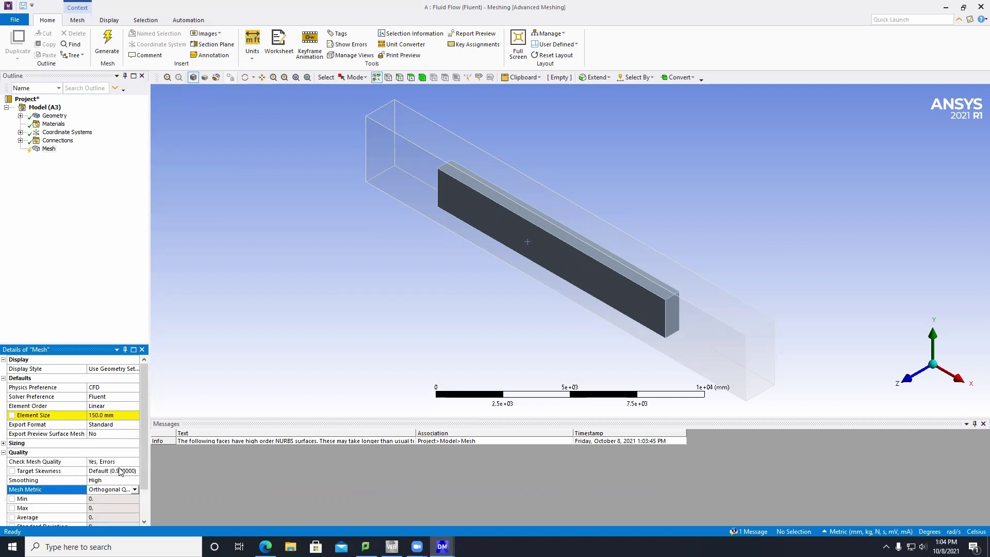
click(19, 453)
double_click(16, 454)
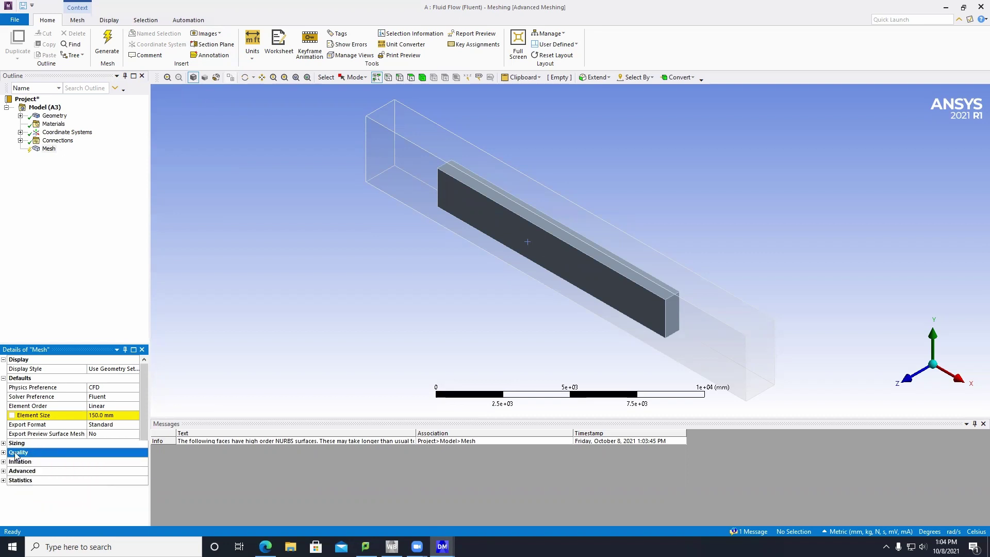
Generate the mesh and check its node and element statistics
click(107, 45)
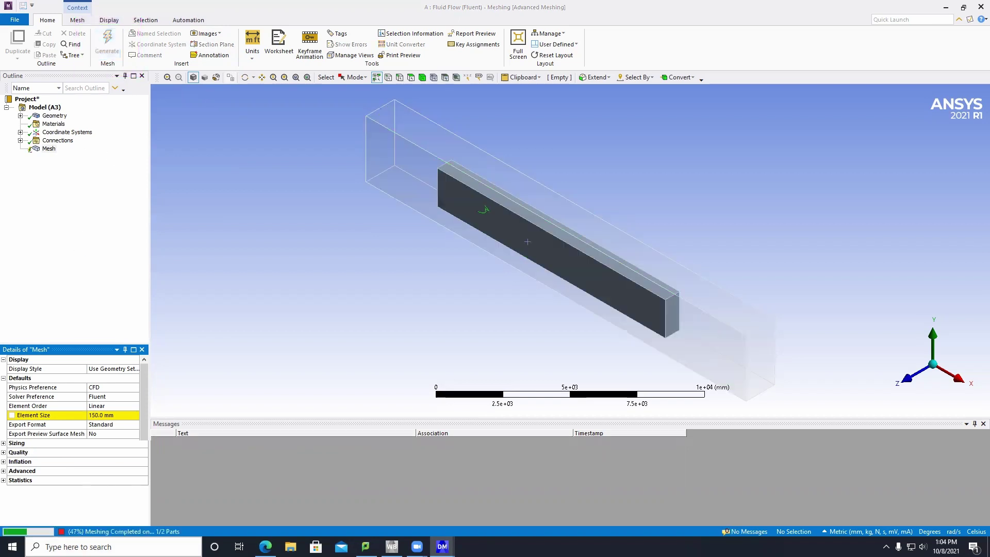
drag(480, 192, 89, 374)
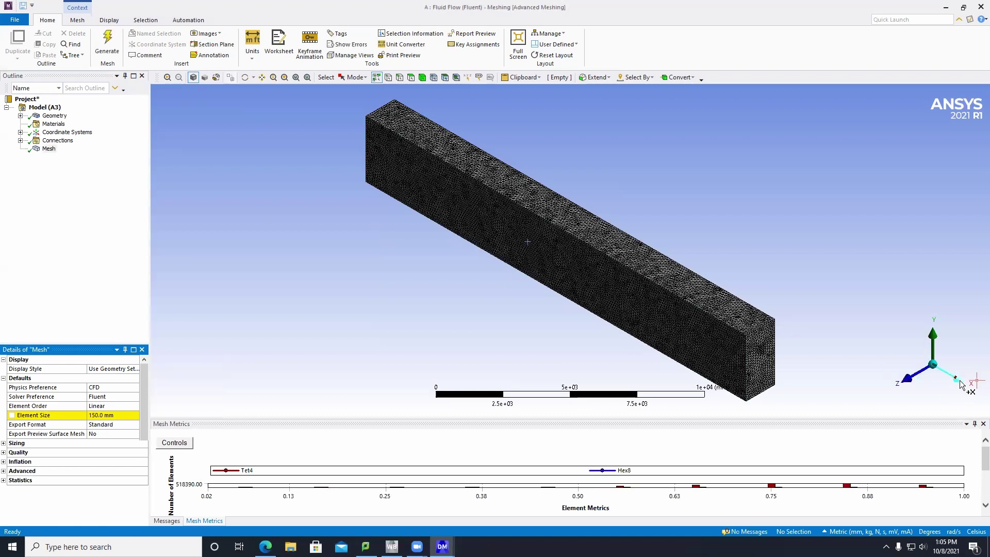
click(960, 363)
click(960, 362)
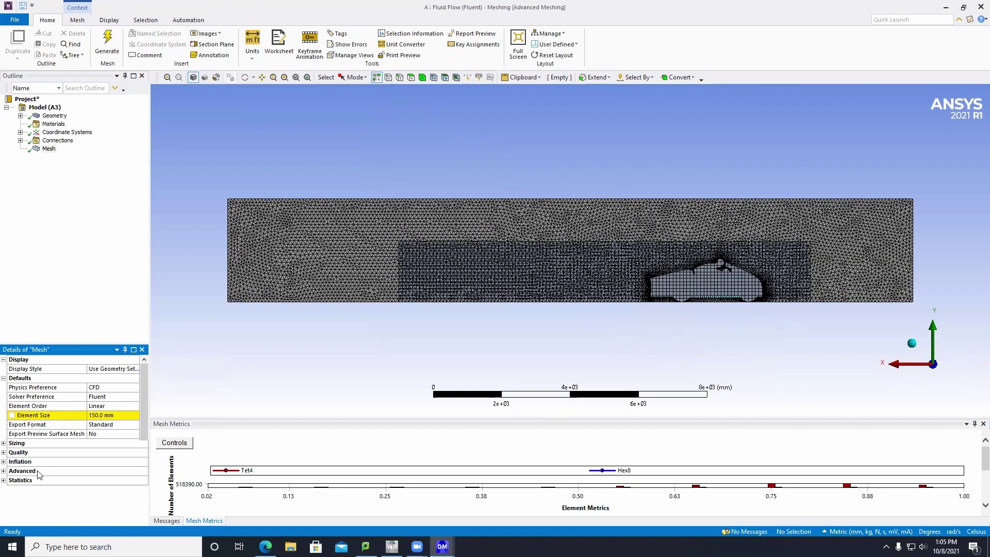
click(61, 481)
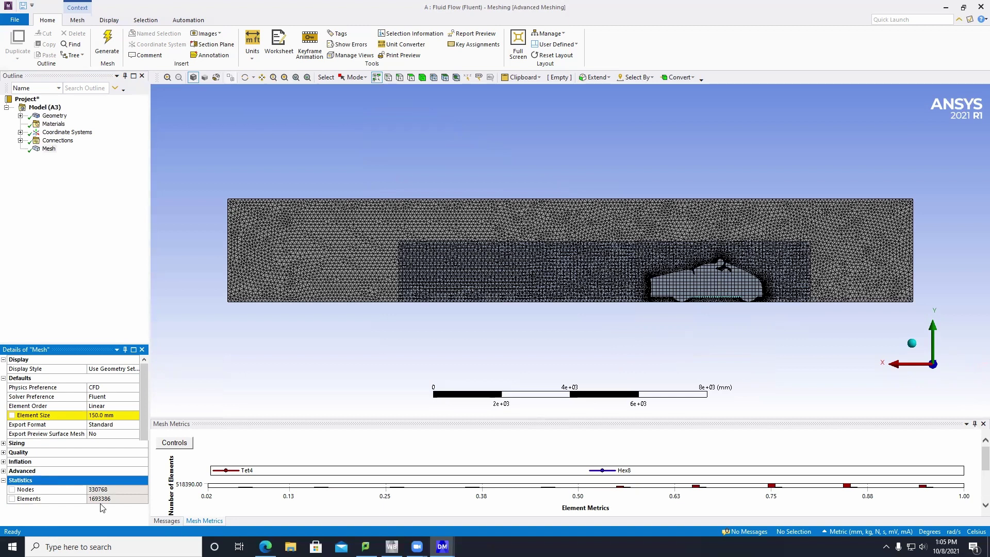
click(531, 329)
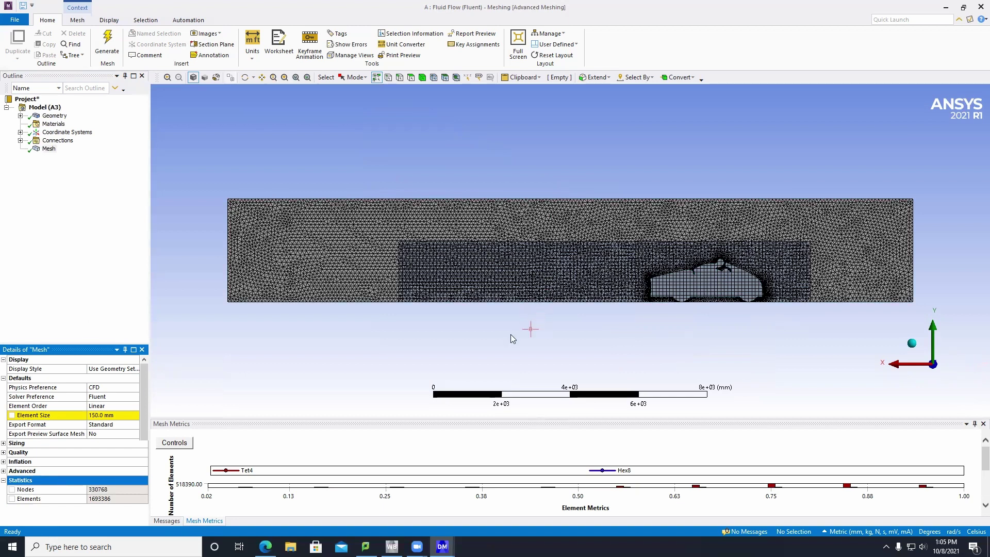
Insert a mesh sizing and scope it to the outer fluid domain body
right_click(50, 154)
mouse_move(98, 155)
click(180, 169)
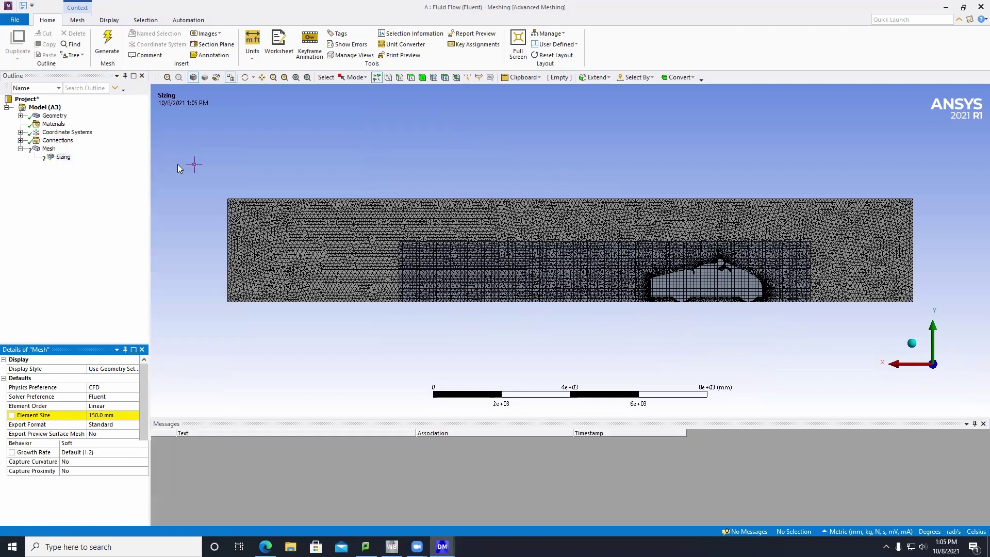
click(424, 80)
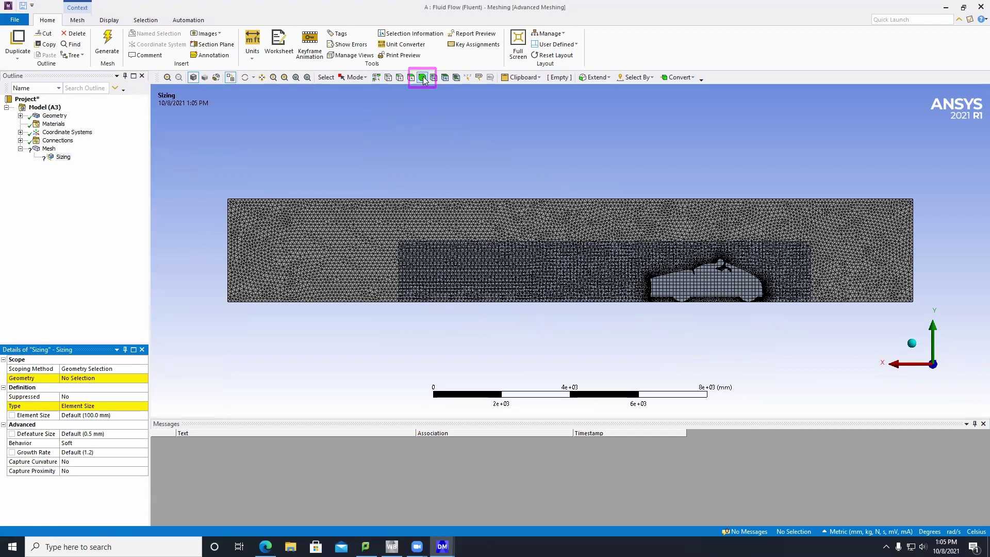
click(329, 251)
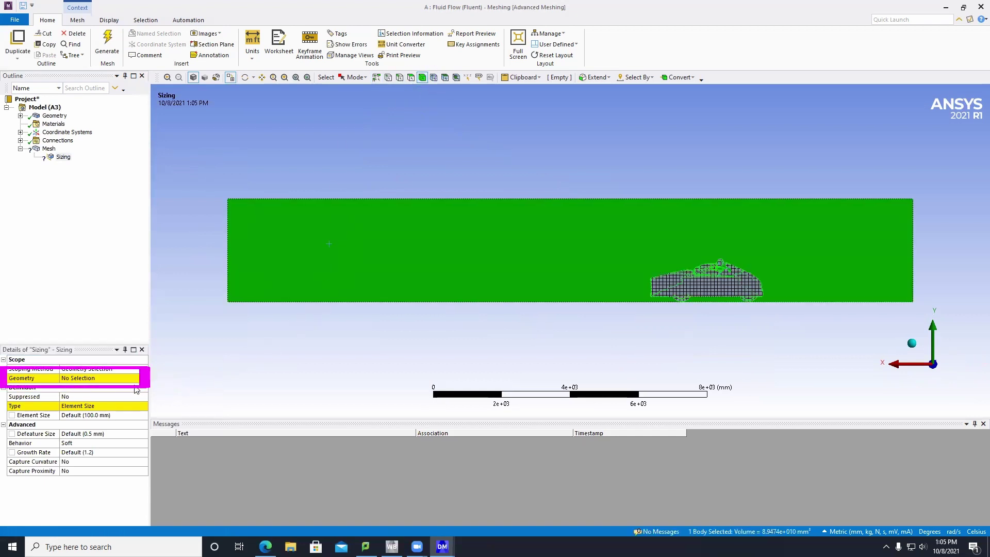
click(88, 380)
click(81, 378)
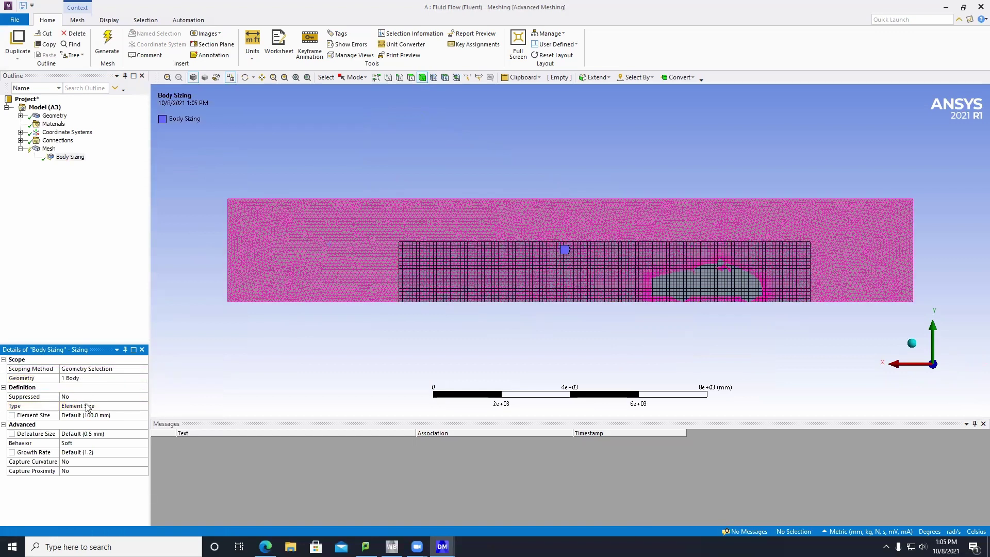
Set the body sizing's type to Body of Influence and assign the inner rectangular body as the body of influence
click(88, 406)
click(143, 406)
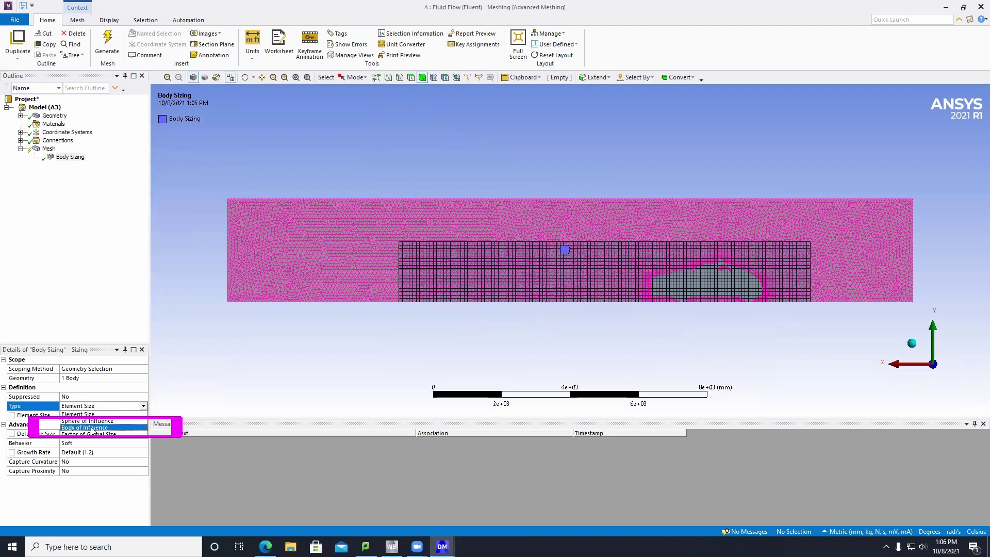
click(85, 430)
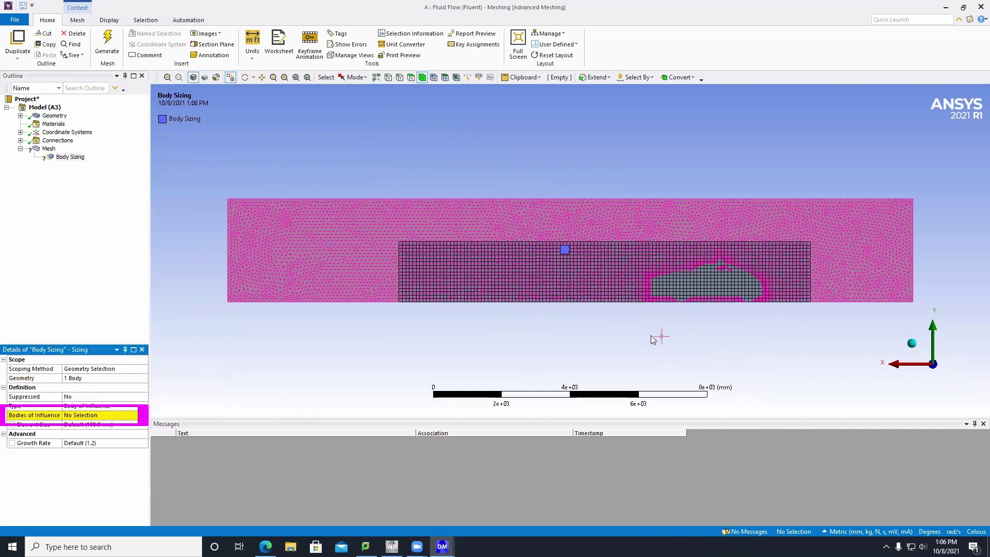
click(691, 279)
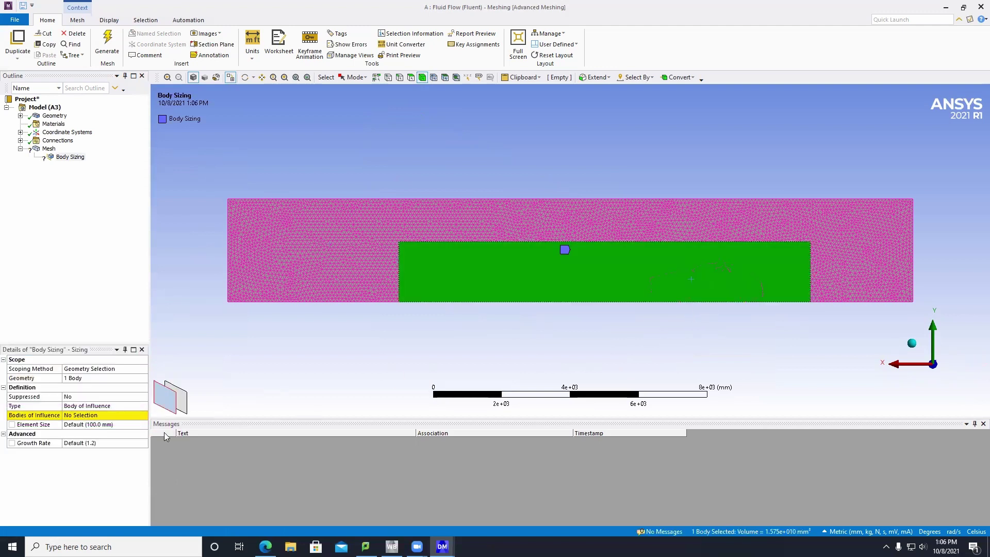
click(82, 415)
click(84, 416)
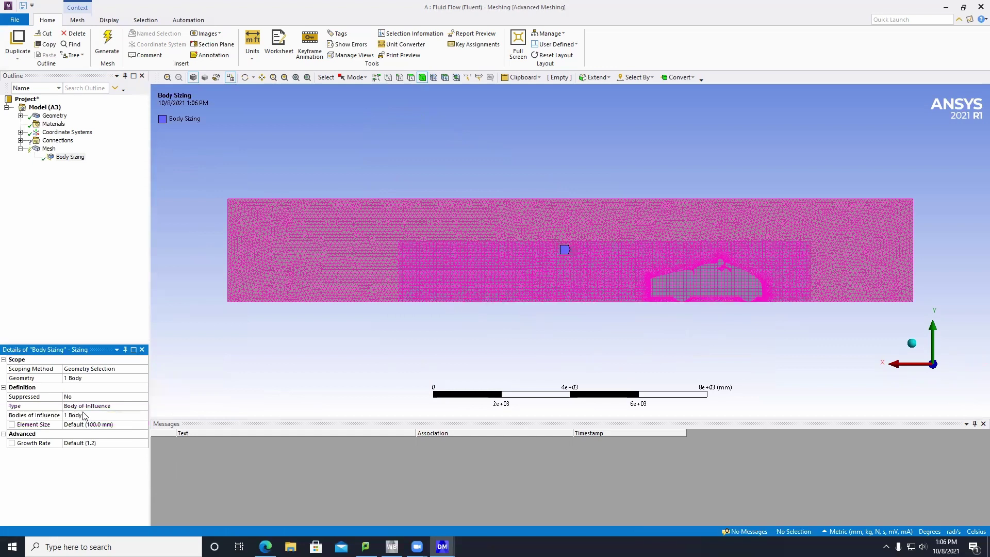
Set the body sizing's element size to 30 mm
click(119, 425)
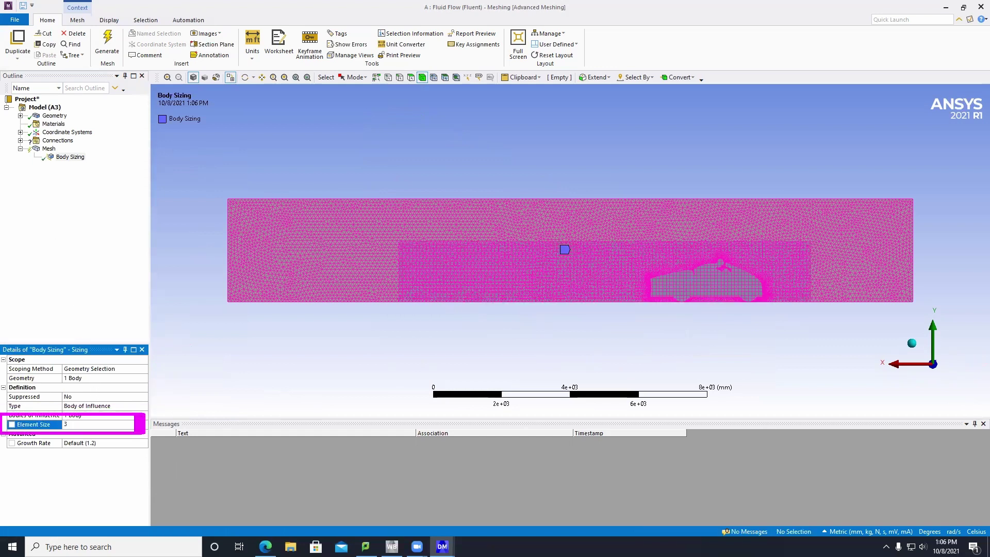
text(30)
click(32, 285)
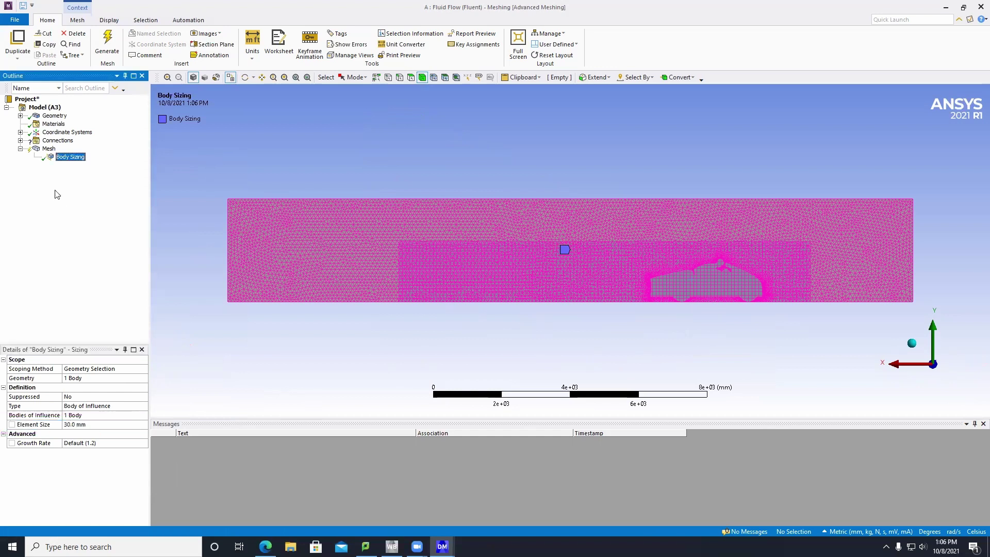
Delete the Contacts group from the model's connections
click(21, 141)
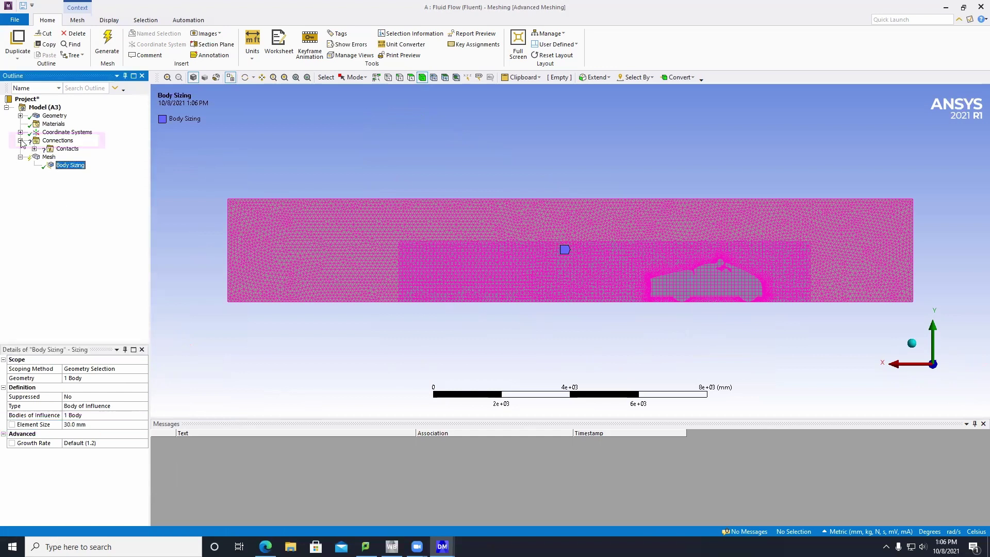
right_click(67, 149)
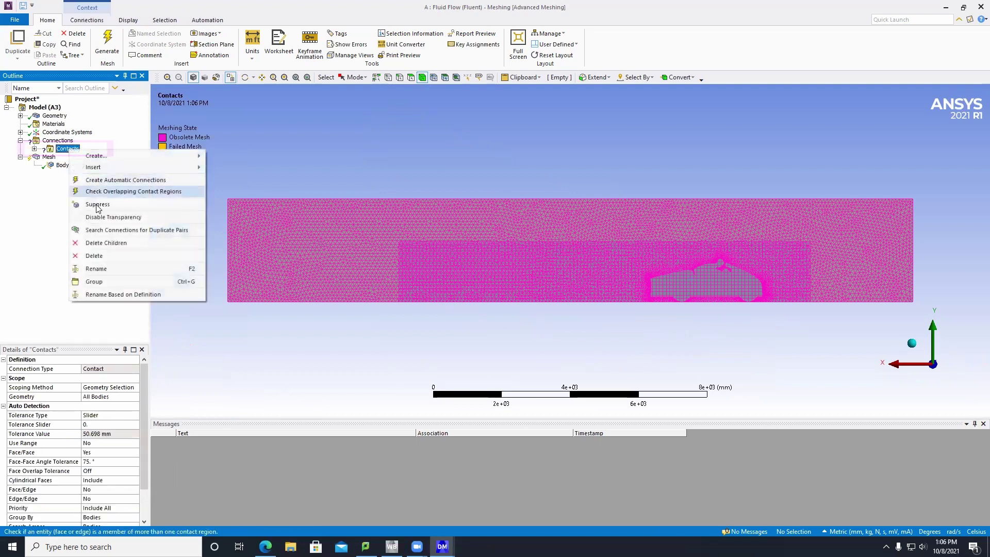
click(94, 256)
click(489, 316)
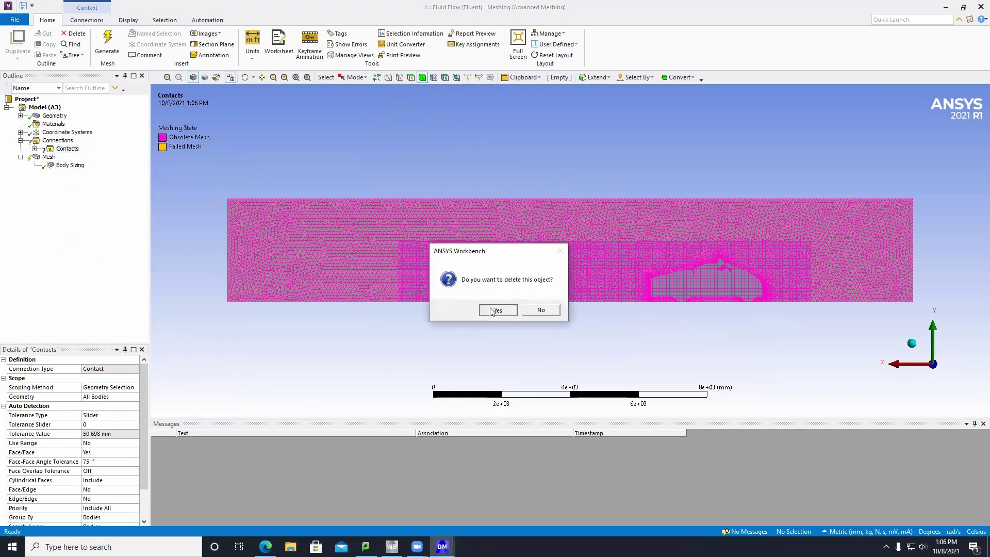
Hide the boi body so only the fluid domain is displayed
click(20, 116)
click(54, 141)
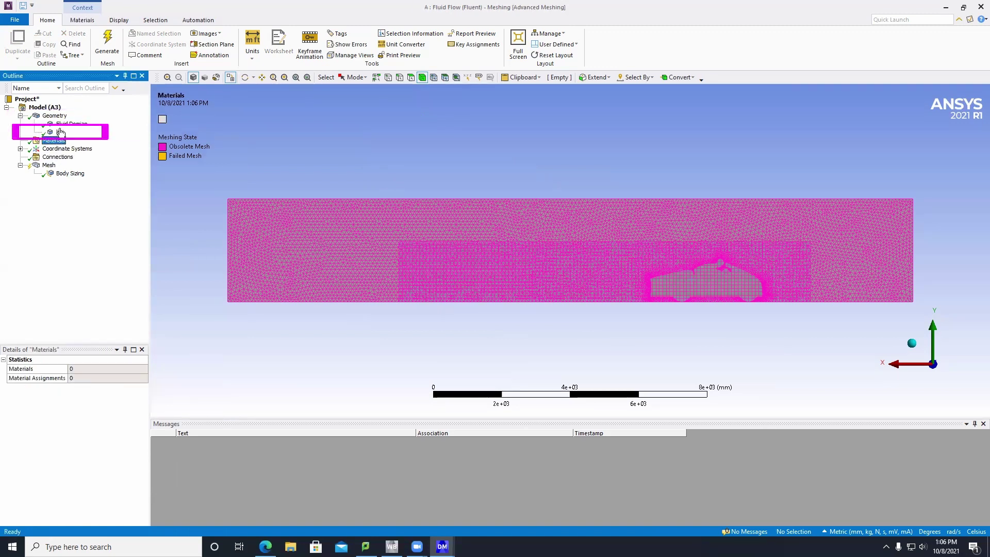
right_click(61, 133)
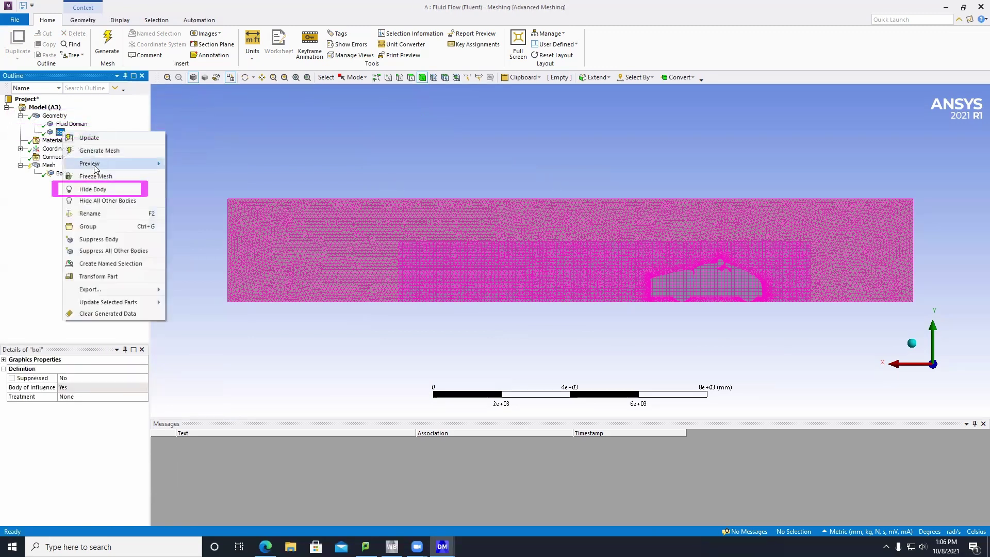
click(94, 189)
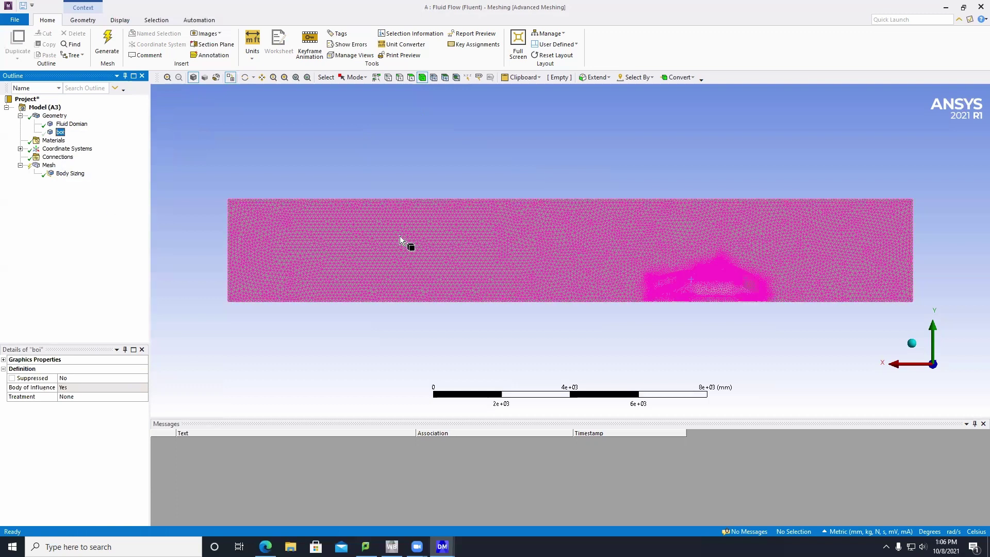
Insert a second mesh sizing and box-select all faces of the vehicle and rider for it
click(49, 166)
right_click(49, 165)
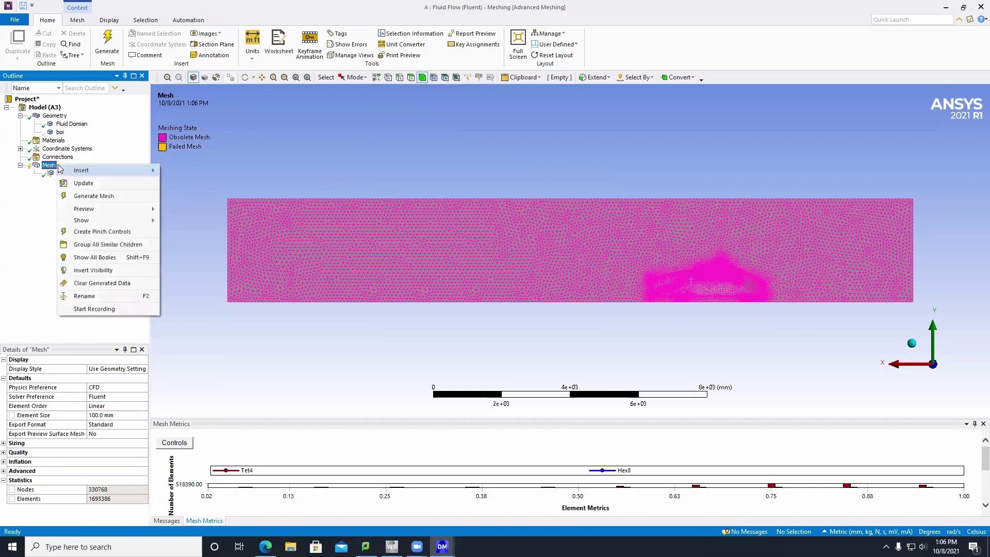
mouse_move(77, 170)
click(177, 183)
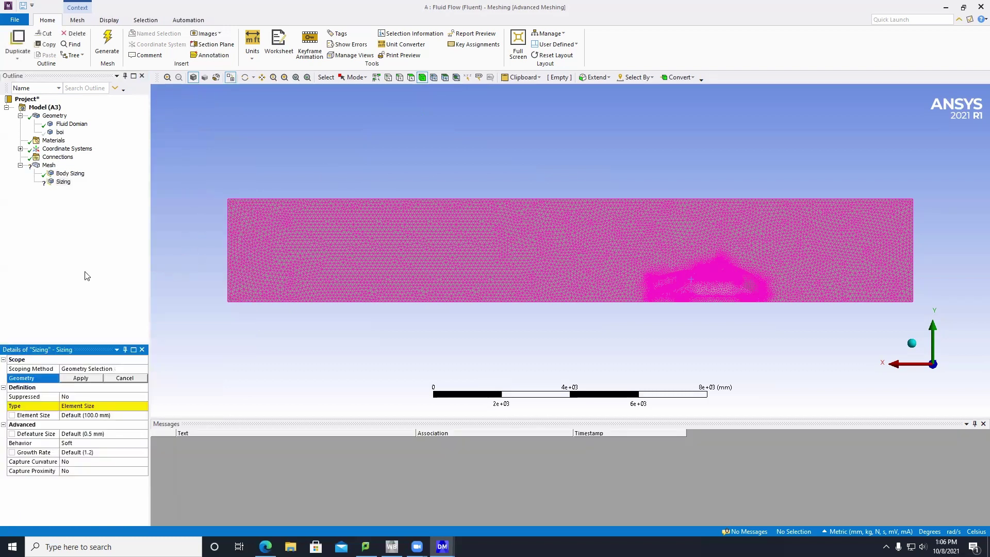
click(410, 77)
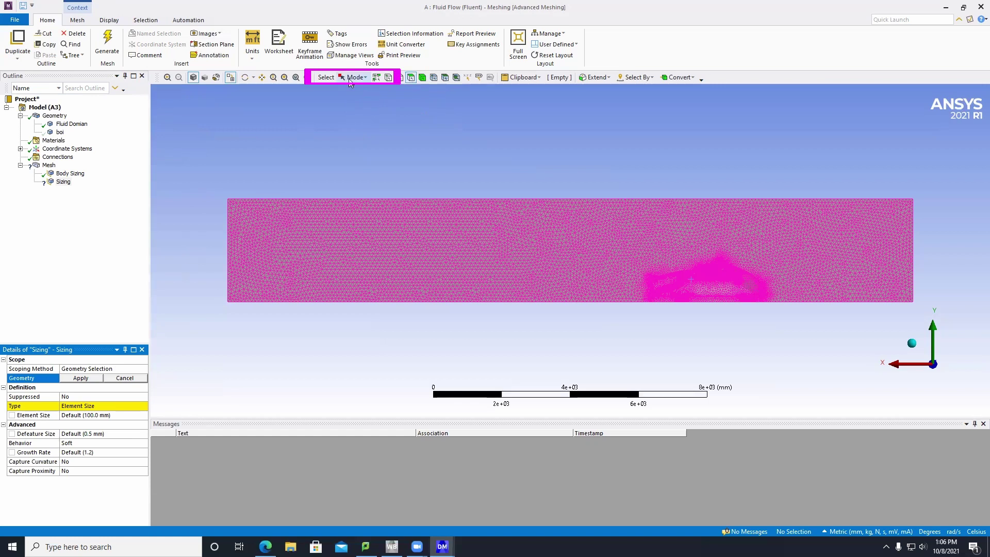
click(355, 77)
click(364, 98)
drag(597, 226, 803, 321)
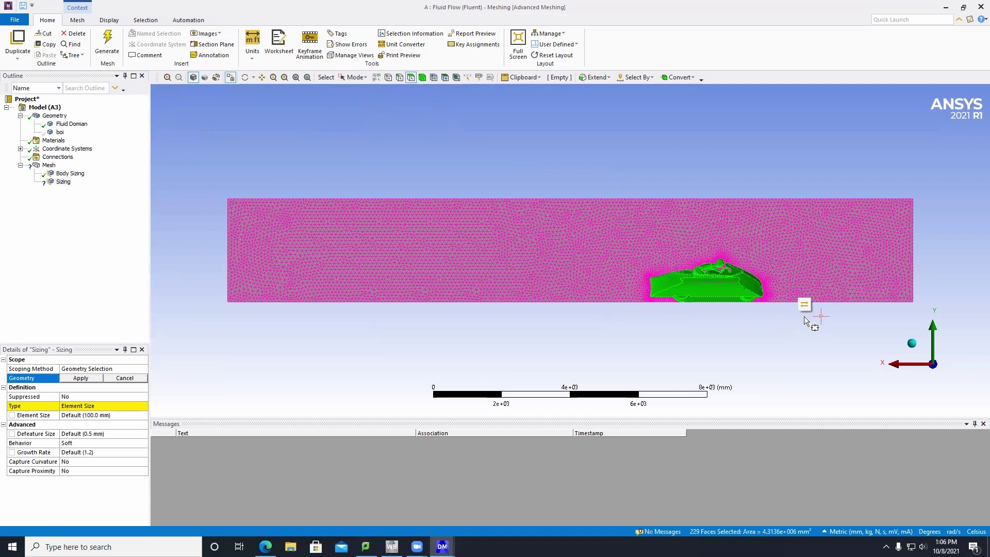
Deselect the small symmetry-plane face beneath the vehicle between the wheels and apply the remaining faces as the sizing's geometry
click(355, 77)
click(362, 92)
scroll(789, 356, up, 6)
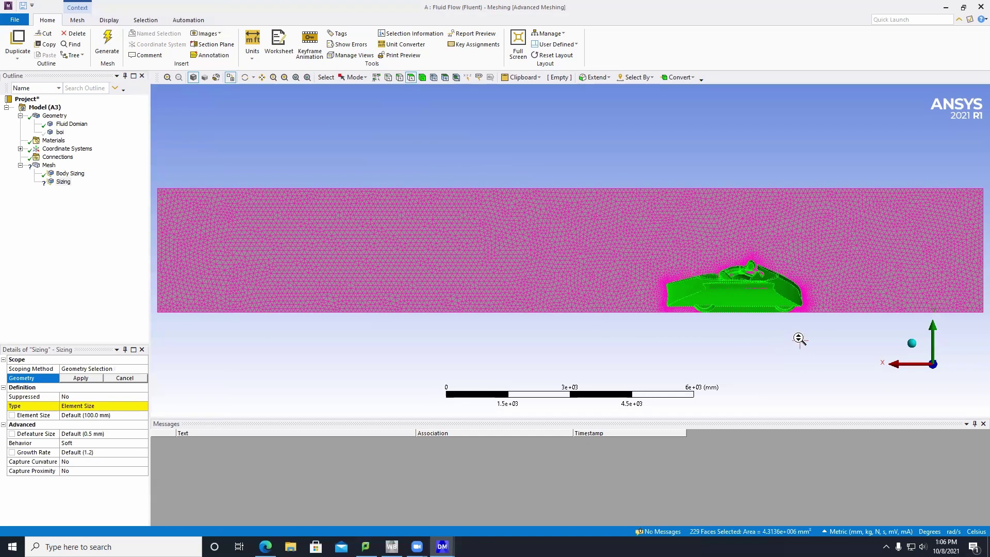
ctrl+click(606, 258)
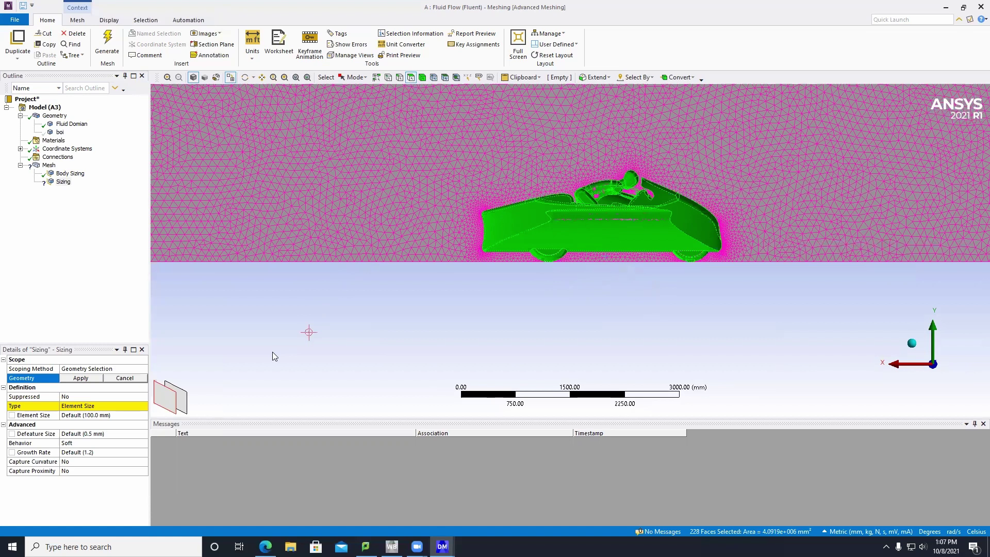
click(78, 379)
Set the face sizing's element size to 15 mm and generate the mesh
click(109, 414)
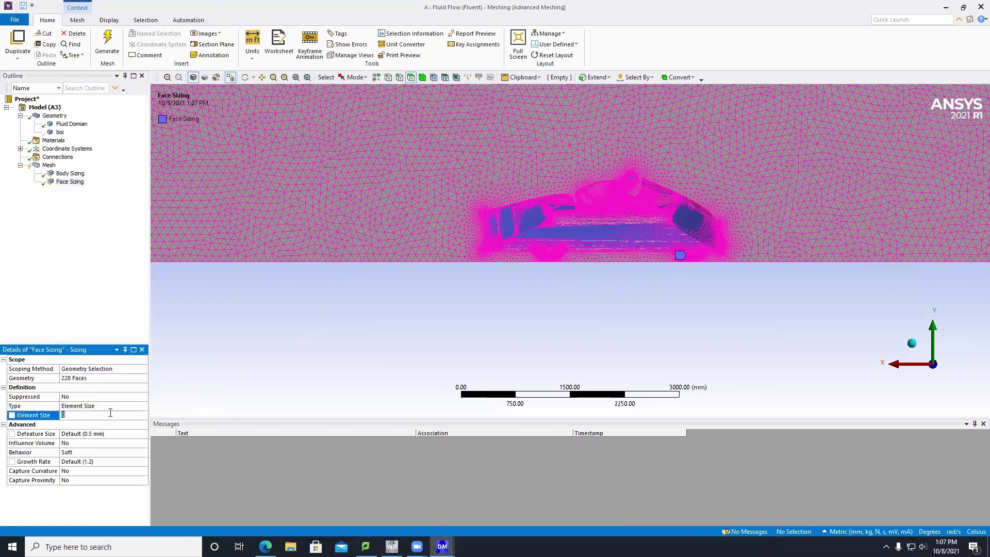
text(15)
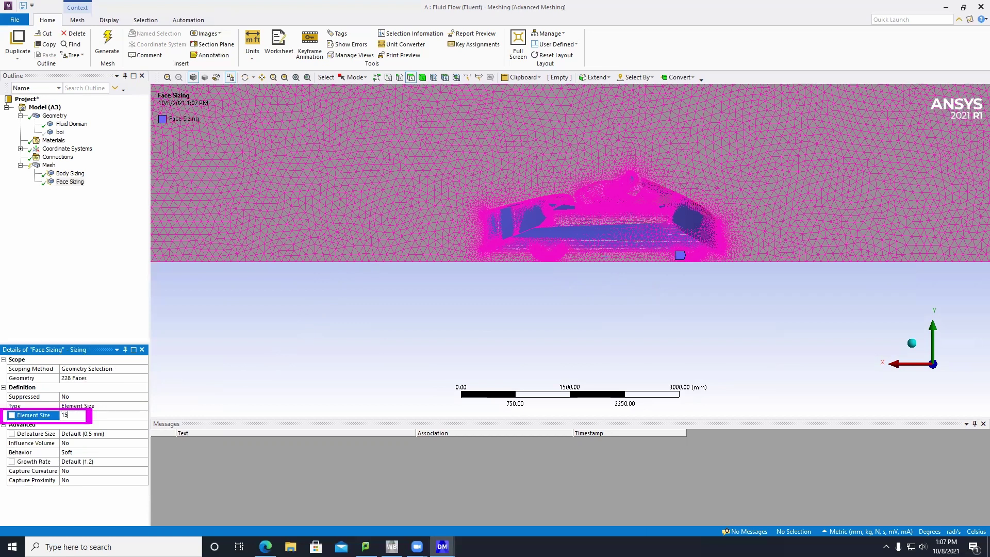
key(Return)
click(107, 42)
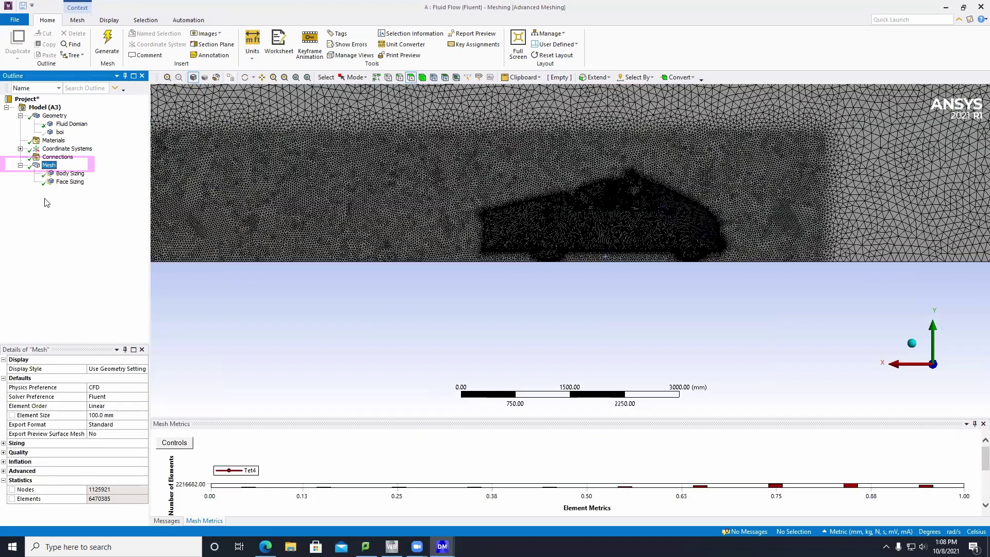
Insert an inflation control in the mesh and apply the whole fluid domain body as its geometry
right_click(50, 165)
mouse_move(80, 174)
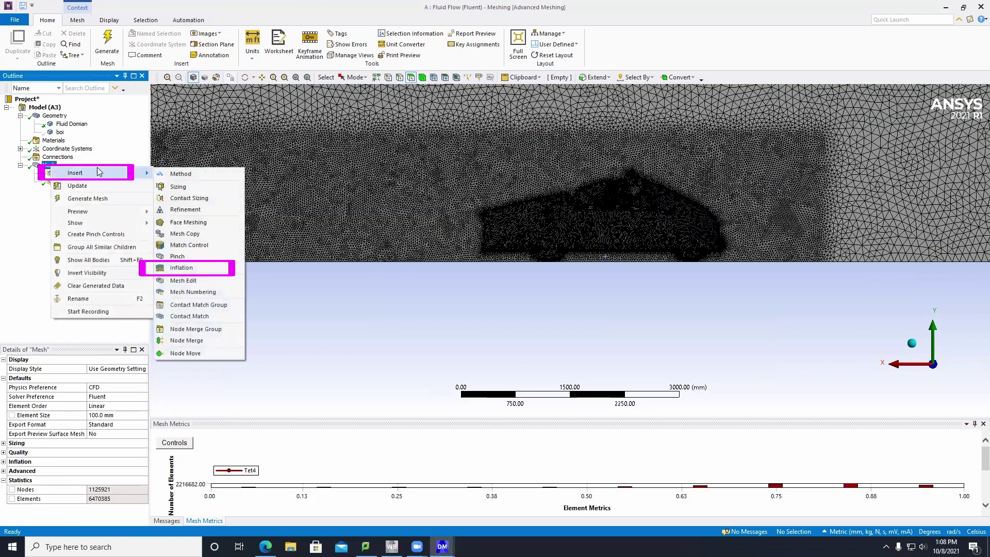
click(200, 268)
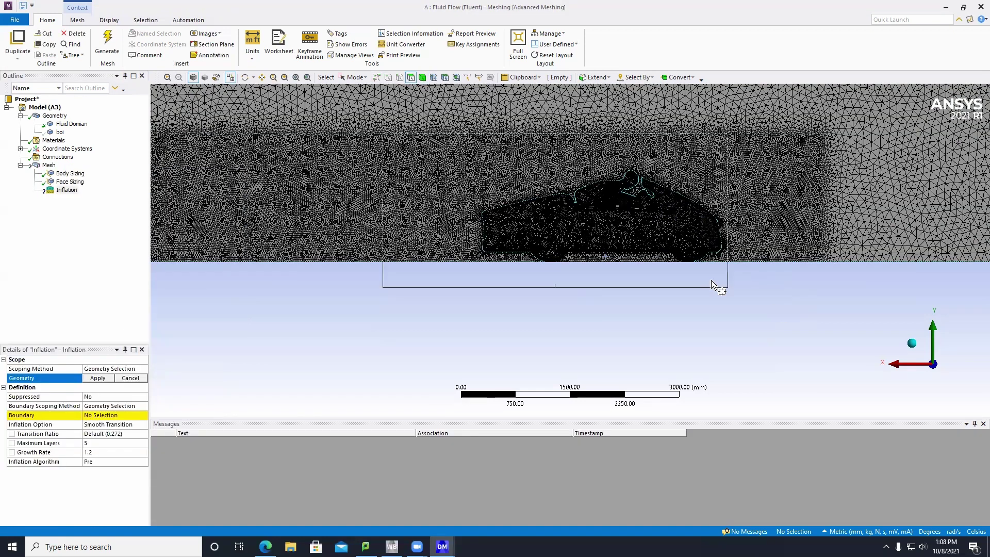
scroll(351, 205, down, 3)
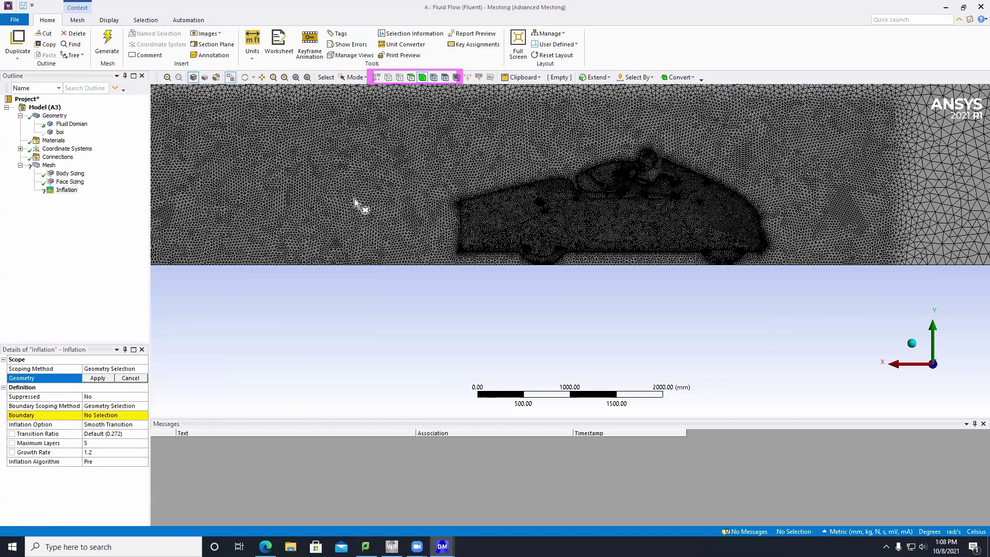
click(359, 78)
click(361, 88)
click(306, 181)
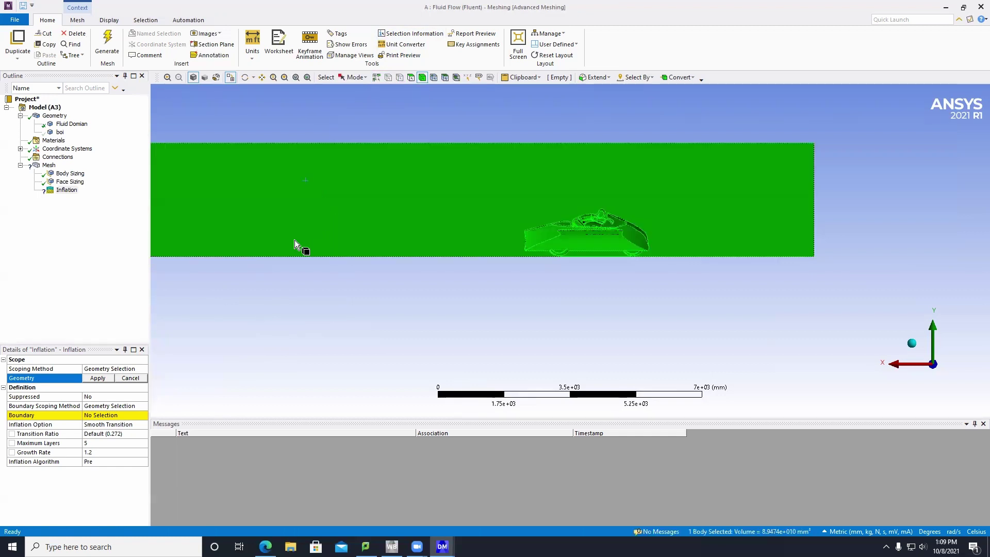
click(98, 378)
Apply all vehicle and rider faces as the inflation boundary, leaving out the small symmetry-plane face between the wheels
click(112, 416)
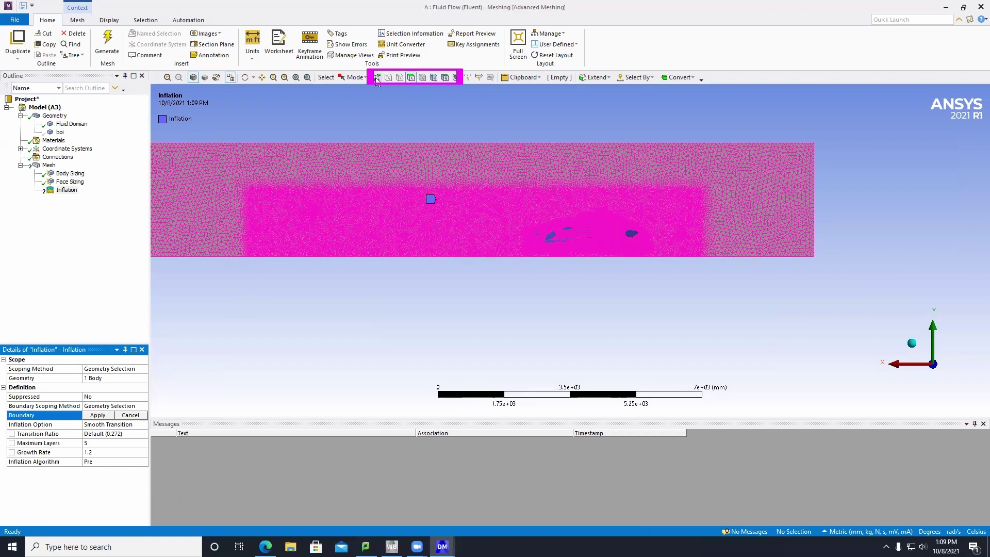
click(355, 77)
click(370, 100)
drag(499, 187, 695, 299)
click(355, 77)
click(369, 89)
key(Return)
scroll(601, 278, down, 2)
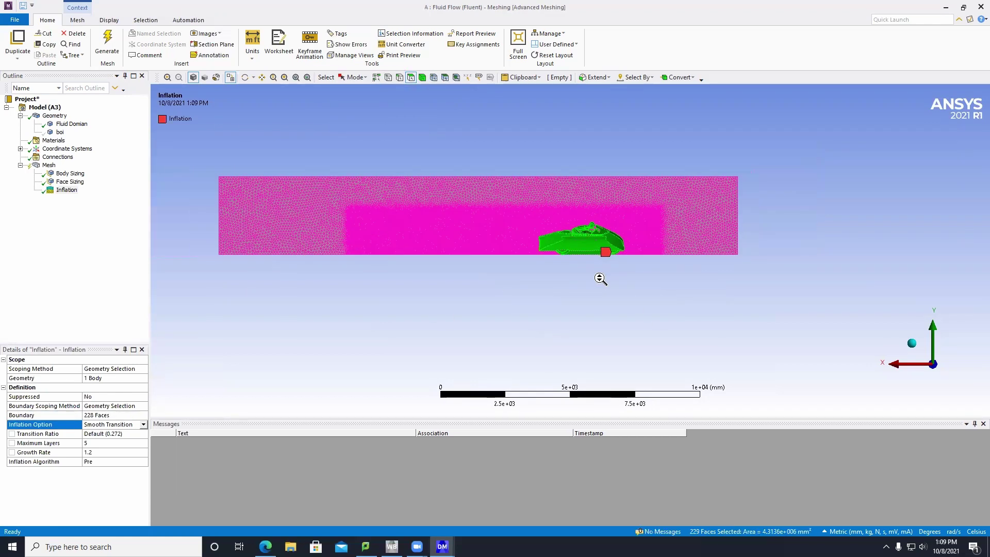
scroll(600, 278, up, 4)
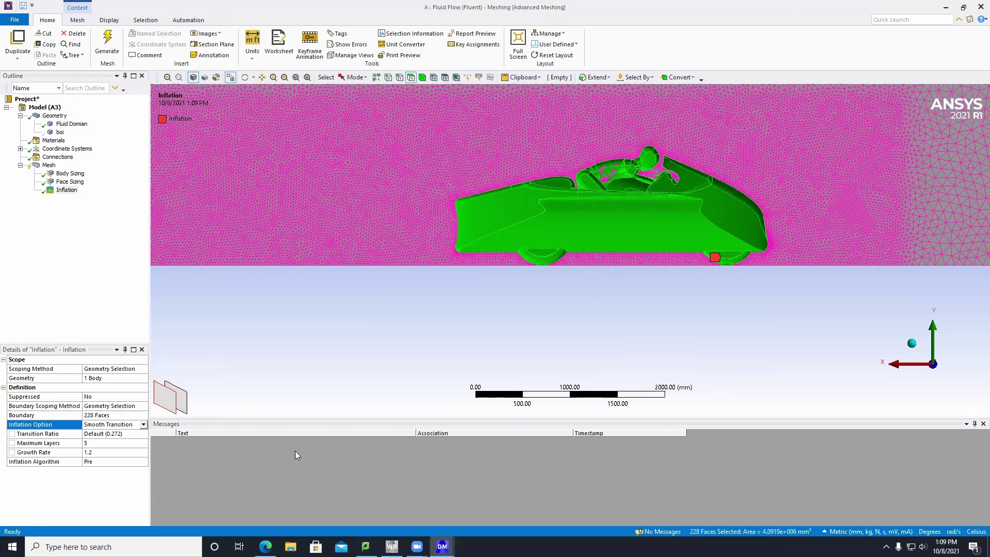
click(110, 419)
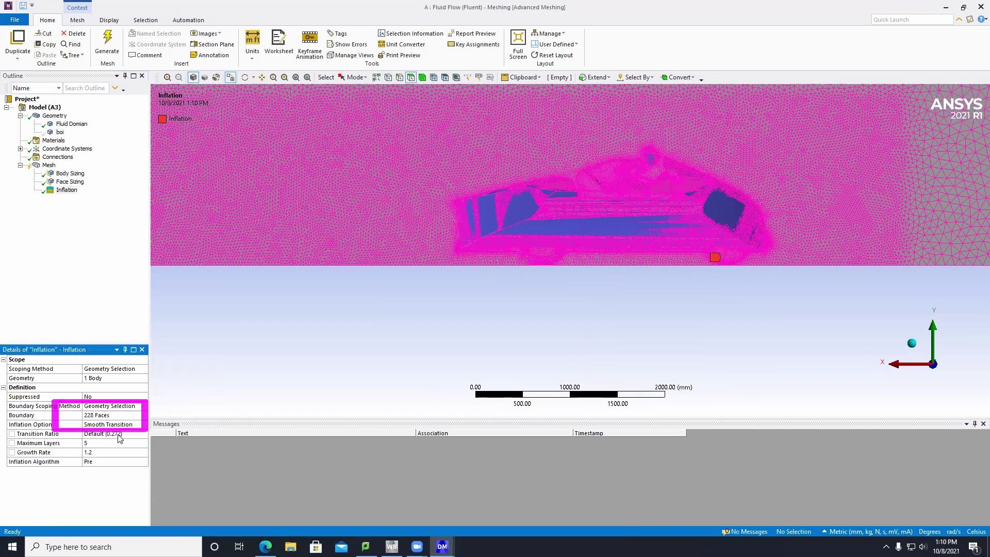
Set the inflation option to First Layer Thickness with a first layer height of 0.01 mm
click(117, 426)
click(117, 426)
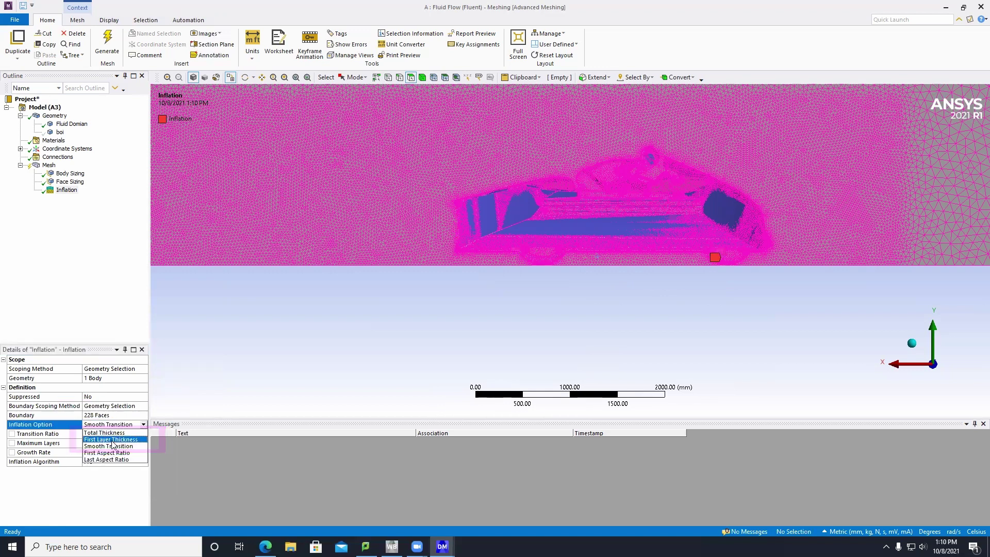
click(113, 440)
click(113, 434)
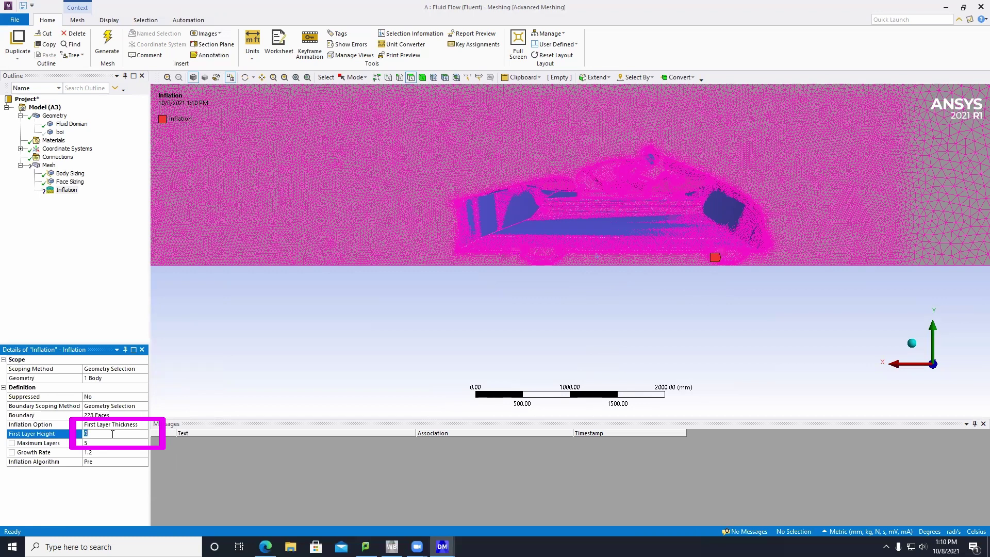
text(0.01)
key(Return)
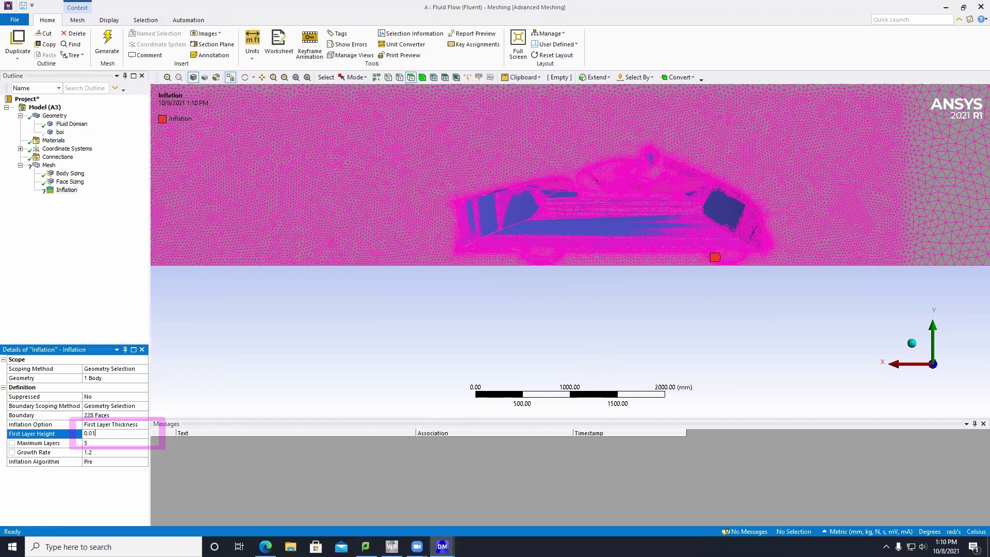
Set the inflation's maximum layers to 20 and generate the mesh
click(98, 444)
text(2)
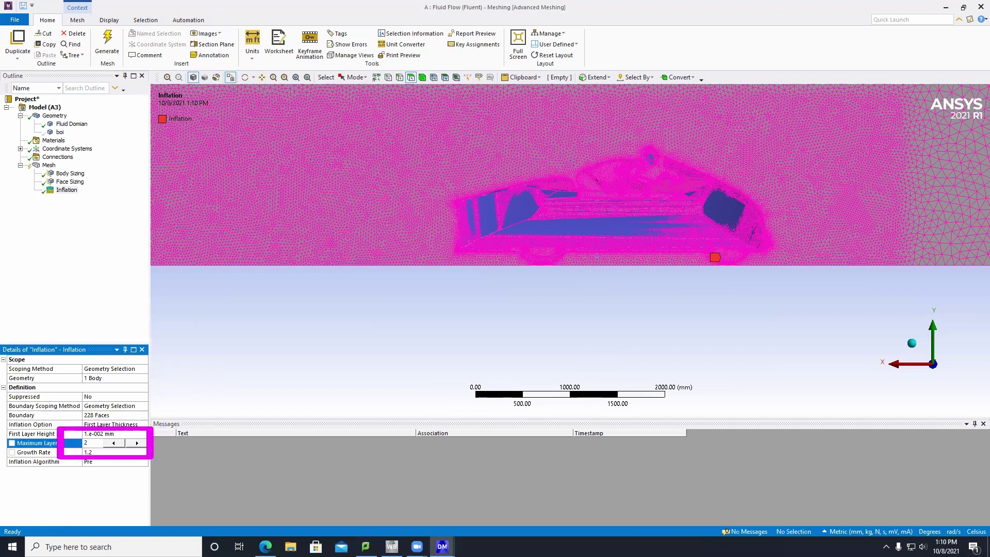
text(0)
click(108, 42)
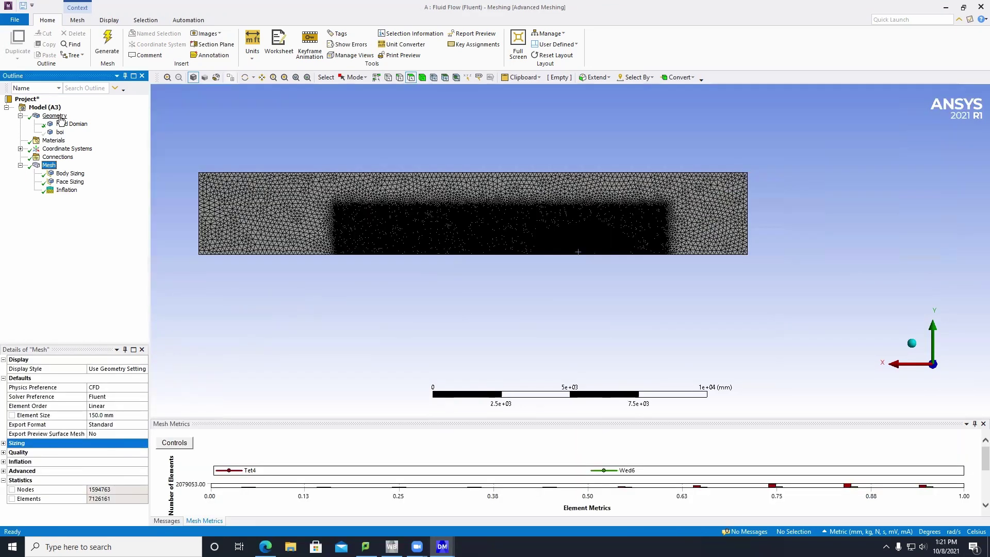
Display the geometry without the mesh and create a named selection "inlet" from the domain's end face nearest the vehicle
click(60, 120)
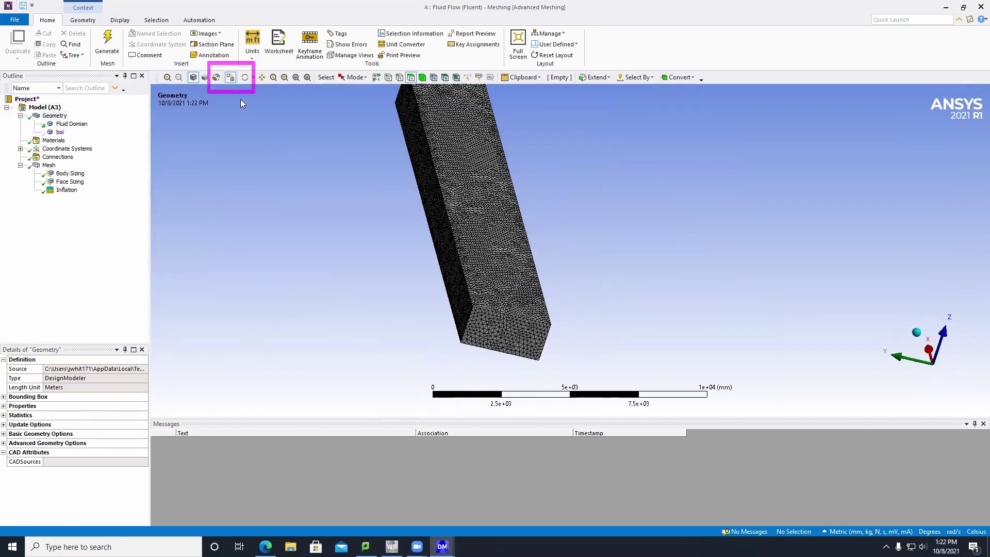
middle_drag(416, 312, 356, 209)
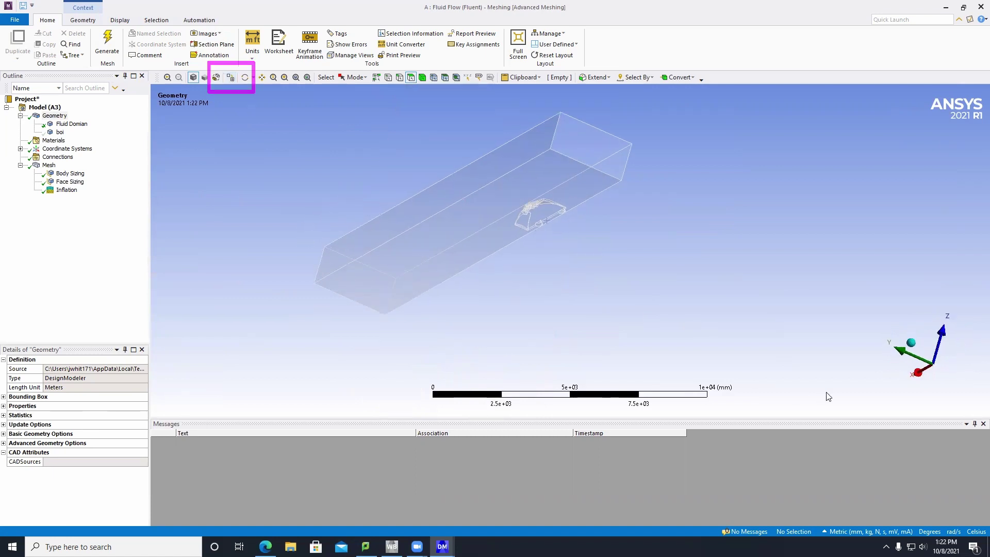
click(932, 376)
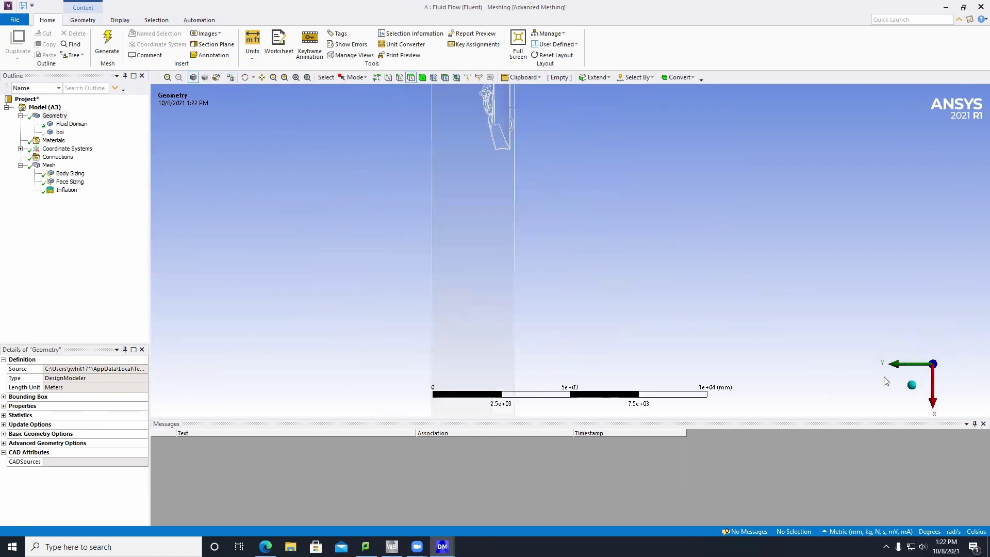
click(910, 386)
click(908, 379)
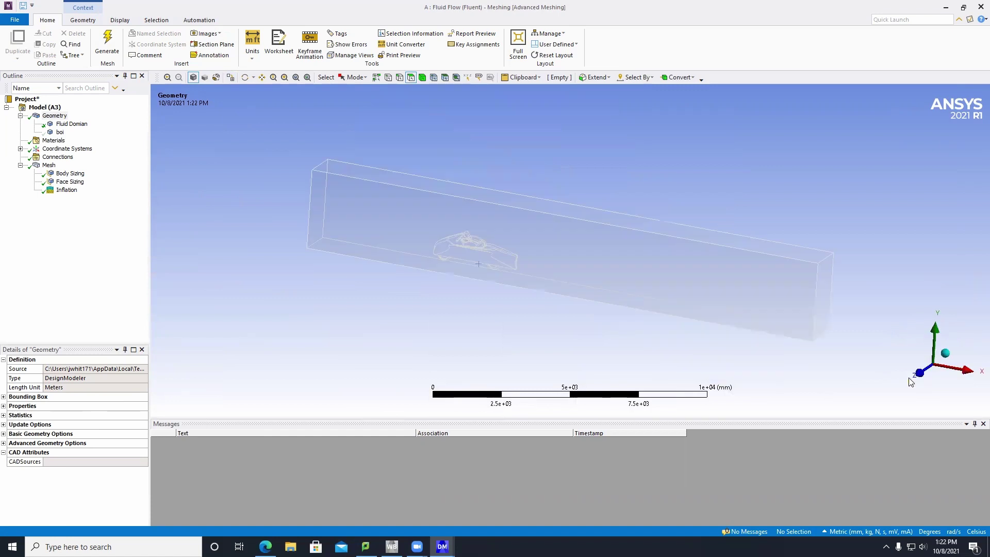
click(908, 369)
middle_drag(641, 257, 672, 295)
click(671, 284)
right_click(659, 261)
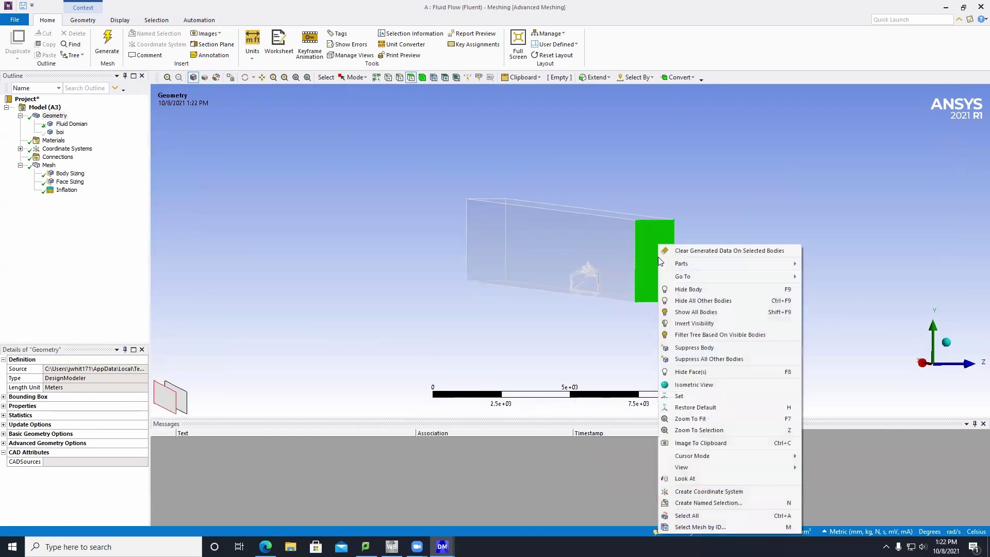
click(719, 502)
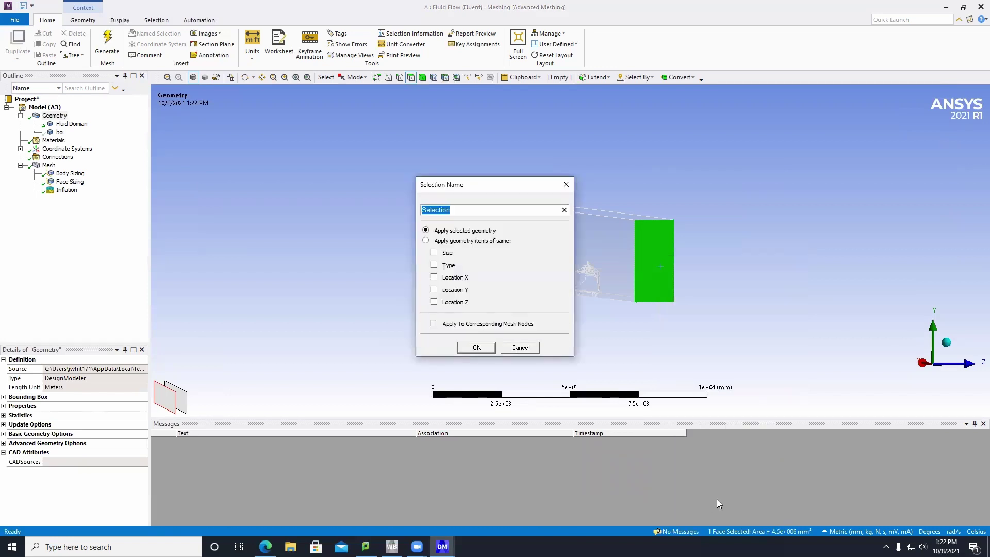
text(inlet)
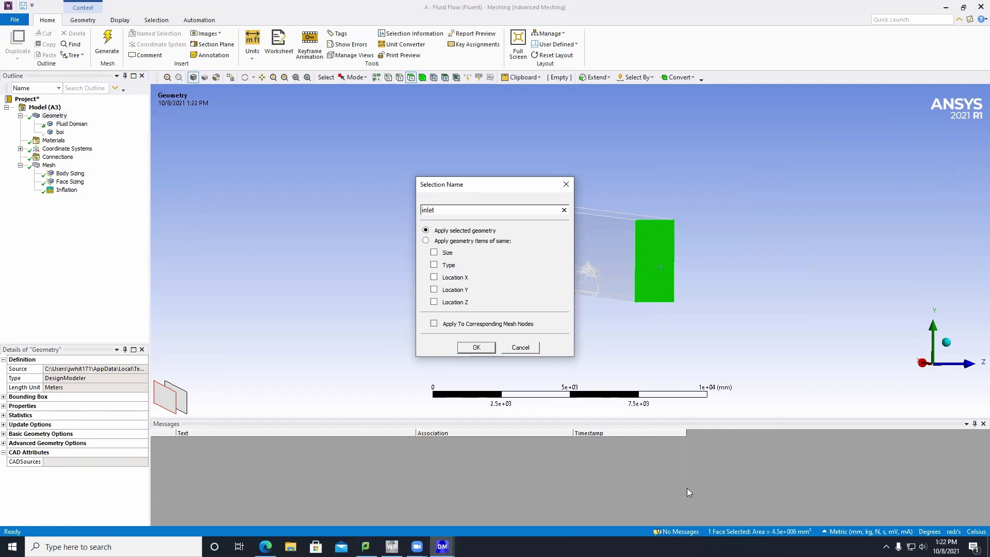
click(477, 347)
Create a named selection "outlet" from the domain's end face farthest from the vehicle
middle_drag(486, 345, 413, 236)
click(385, 224)
right_click(385, 225)
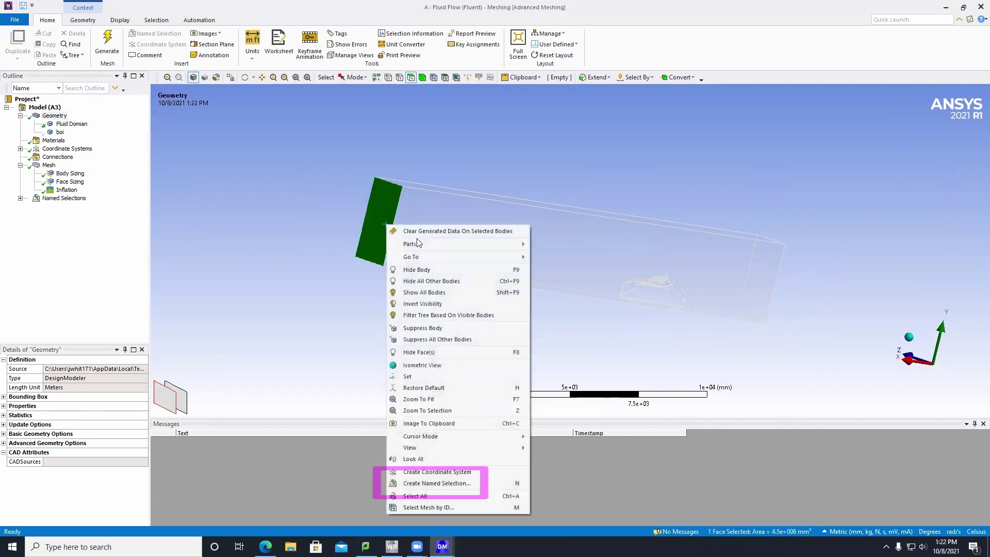
click(463, 484)
text(outlet)
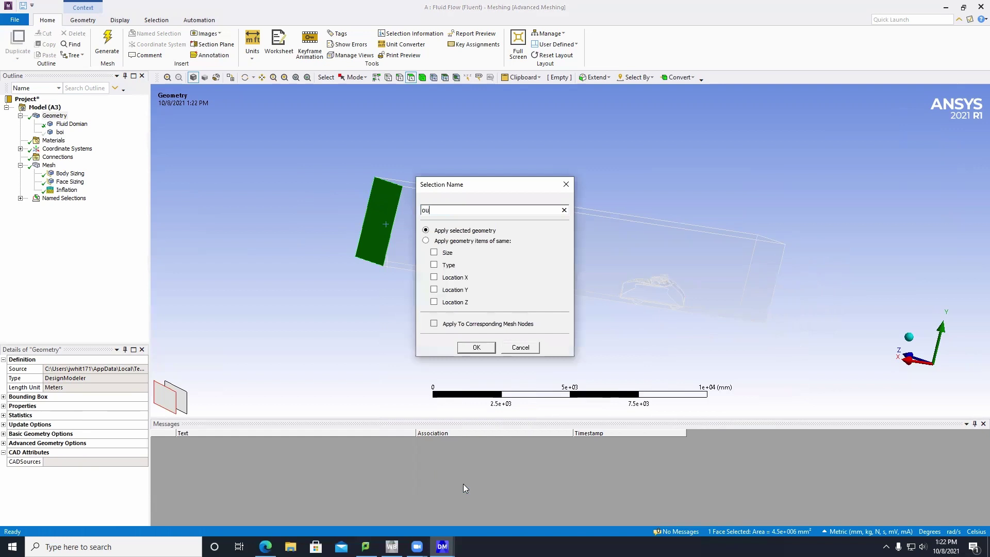
click(476, 347)
Create a named selection "symmetry" from the large symmetry-plane face and the small face beneath the vehicle between the wheels
click(441, 270)
scroll(689, 329, up, 5)
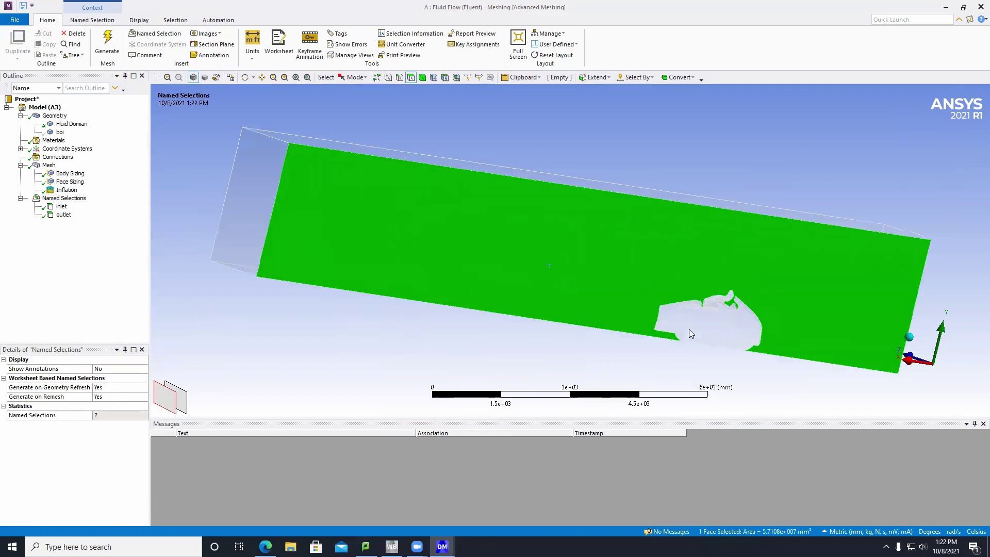
scroll(529, 253, up, 2)
scroll(477, 218, down, 8)
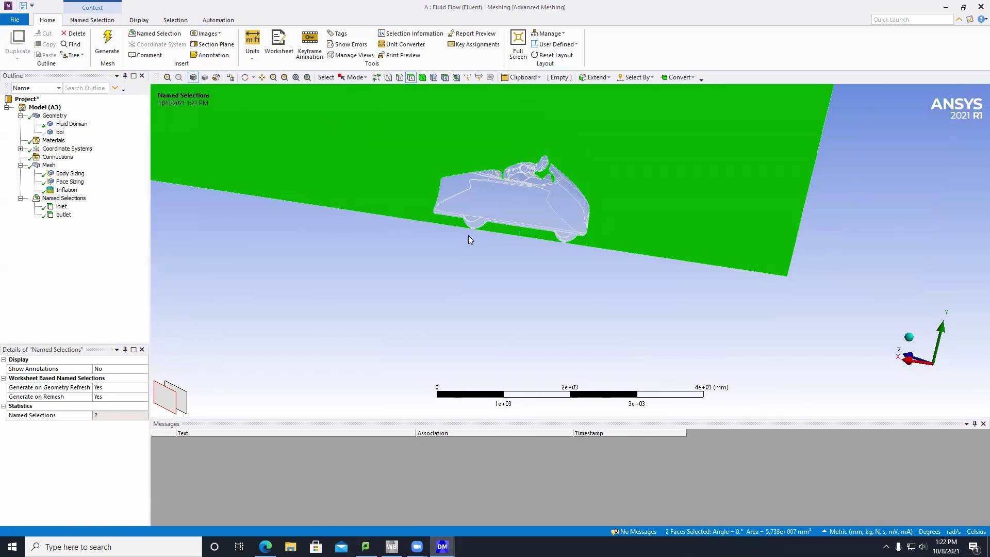
right_click(401, 162)
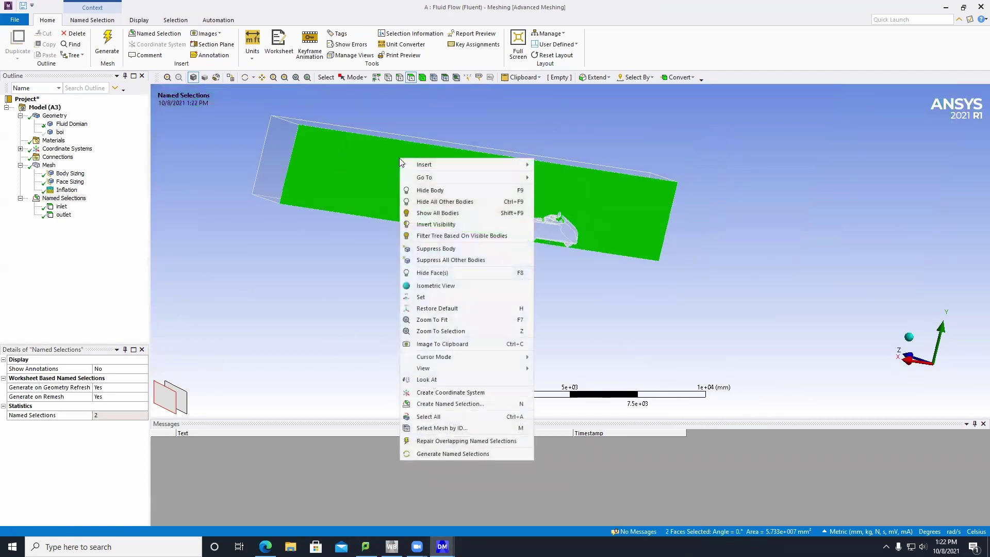
click(447, 405)
text(symmetry)
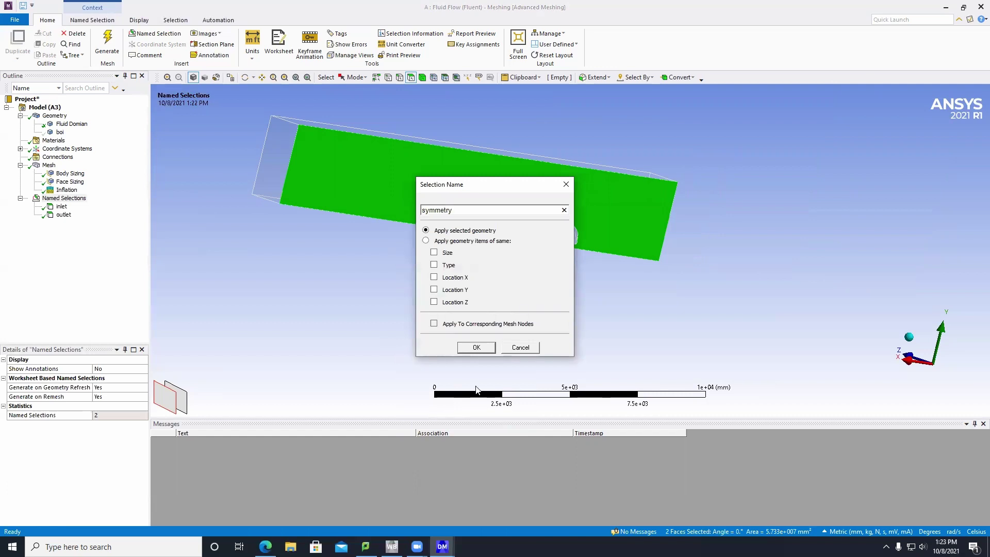
click(476, 347)
Create a named selection "ground" from the bottom face of the fluid domain
middle_drag(463, 311, 429, 171)
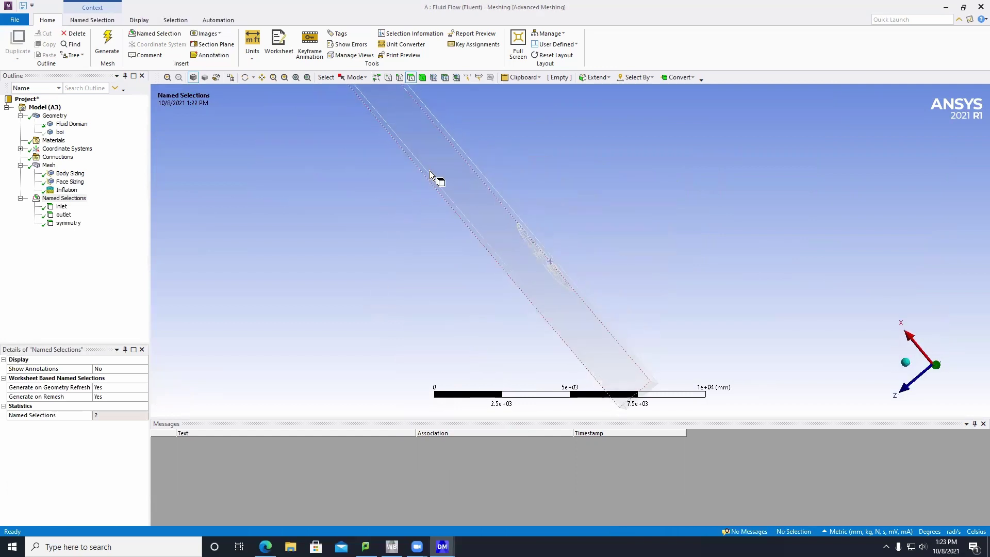
click(432, 168)
right_click(432, 168)
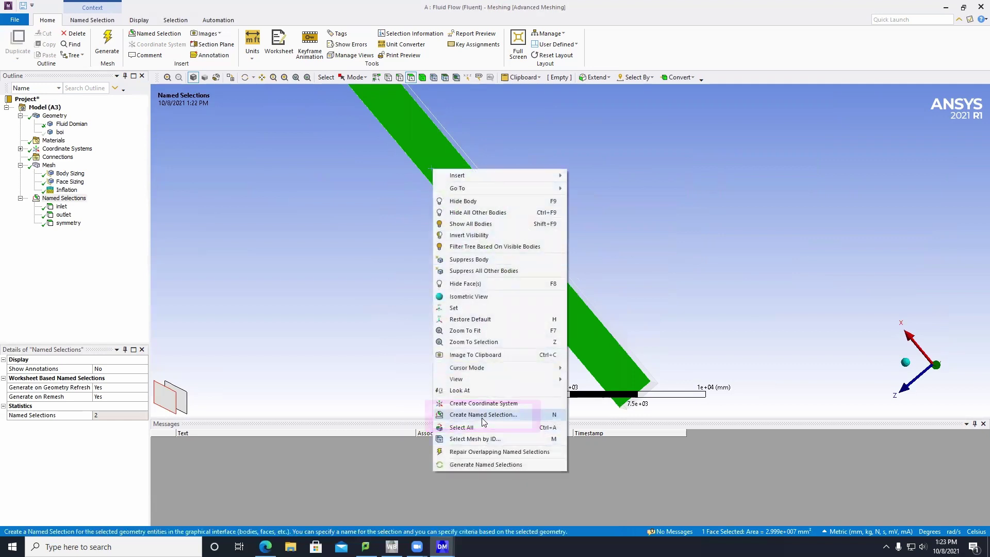
click(474, 420)
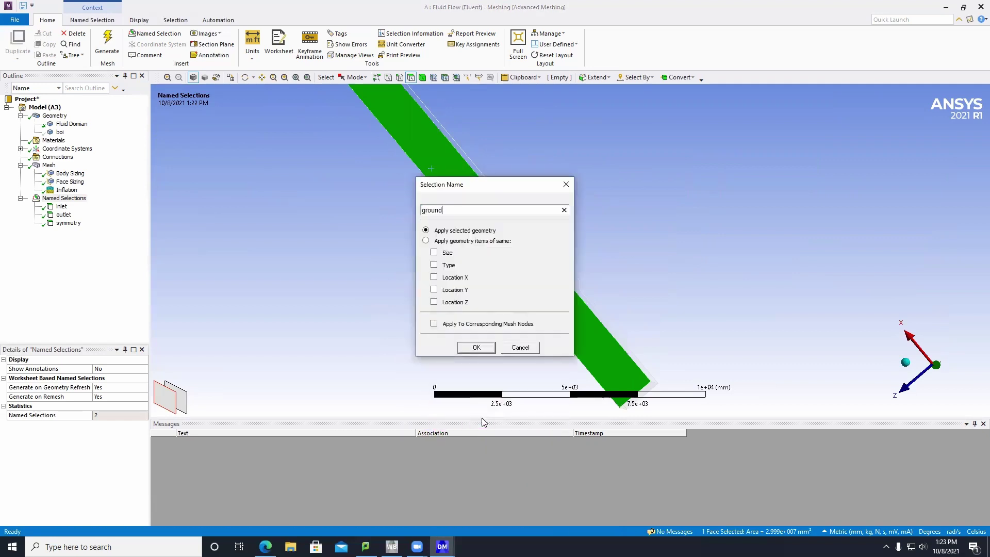
click(477, 353)
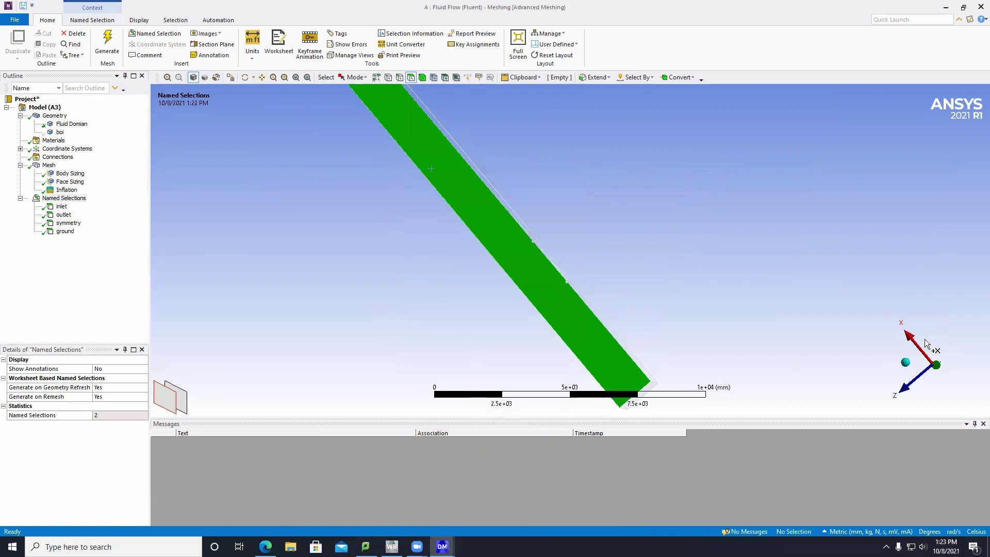
Review the faces assigned to the inlet, outlet, symmetry and ground named selections one by one
click(939, 371)
click(950, 384)
click(956, 371)
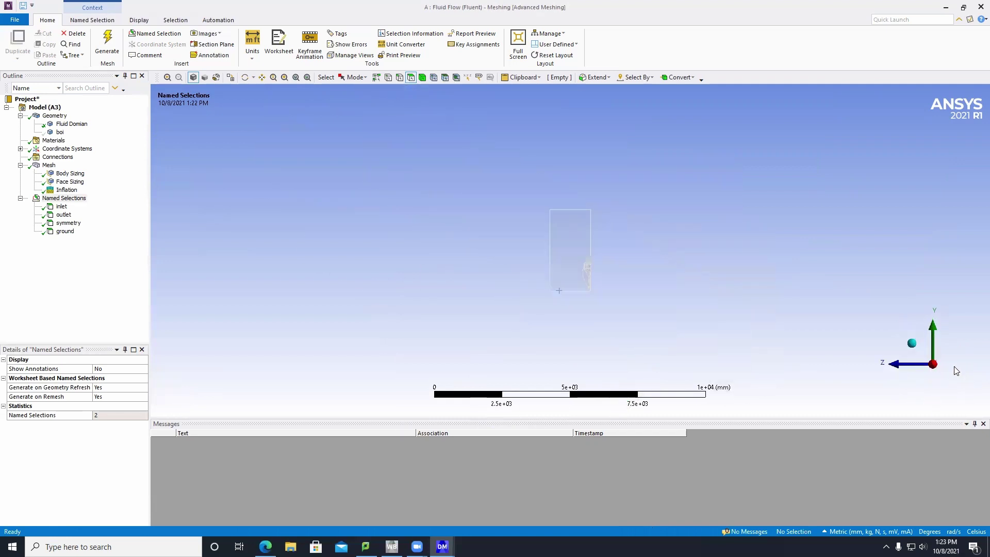
click(955, 370)
click(61, 206)
click(63, 215)
click(68, 223)
click(65, 231)
Create a named selection "tunnel walls" from the fluid domain's top face and its long outer side face
middle_drag(311, 187, 348, 255)
drag(349, 254, 367, 283)
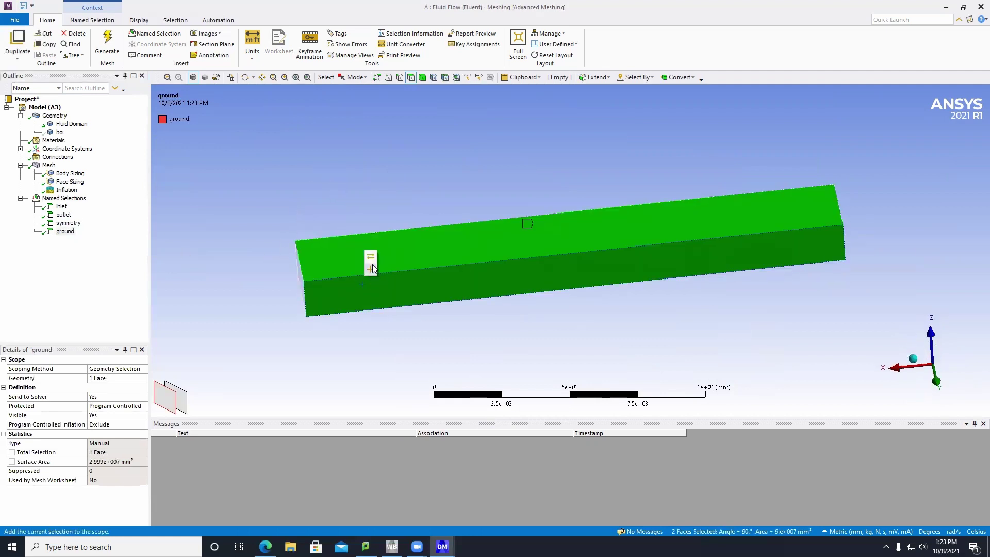
right_click(442, 281)
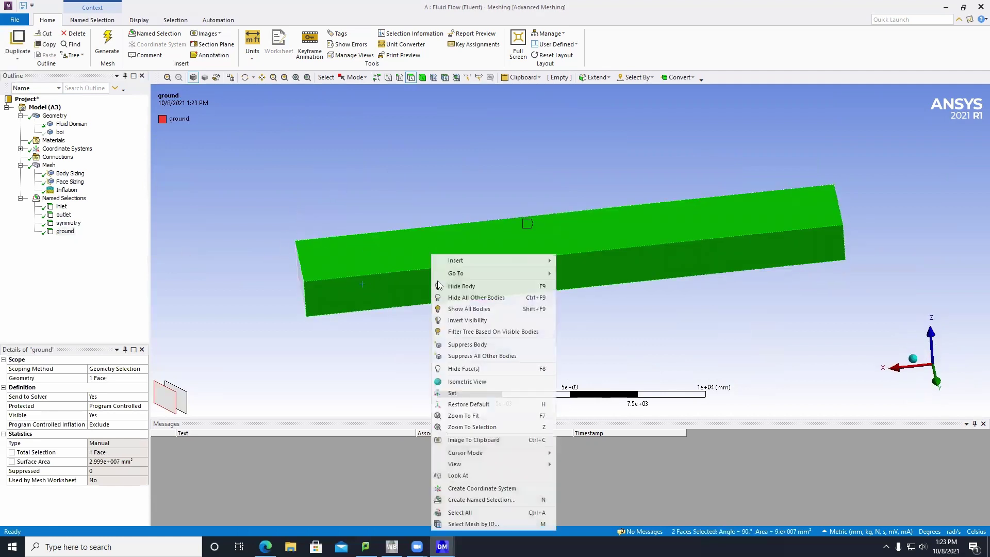
click(476, 499)
text(tu)
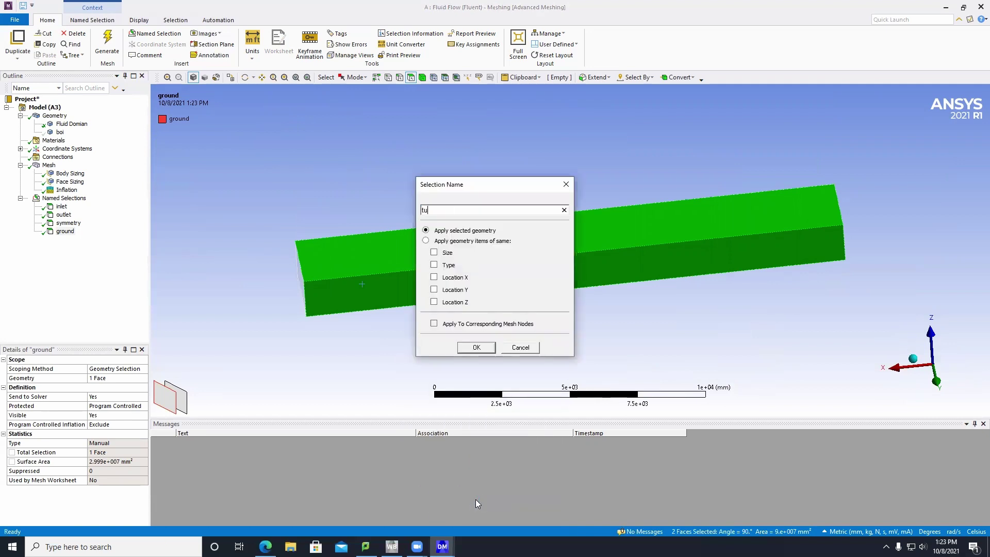
text(nnel walls)
click(476, 348)
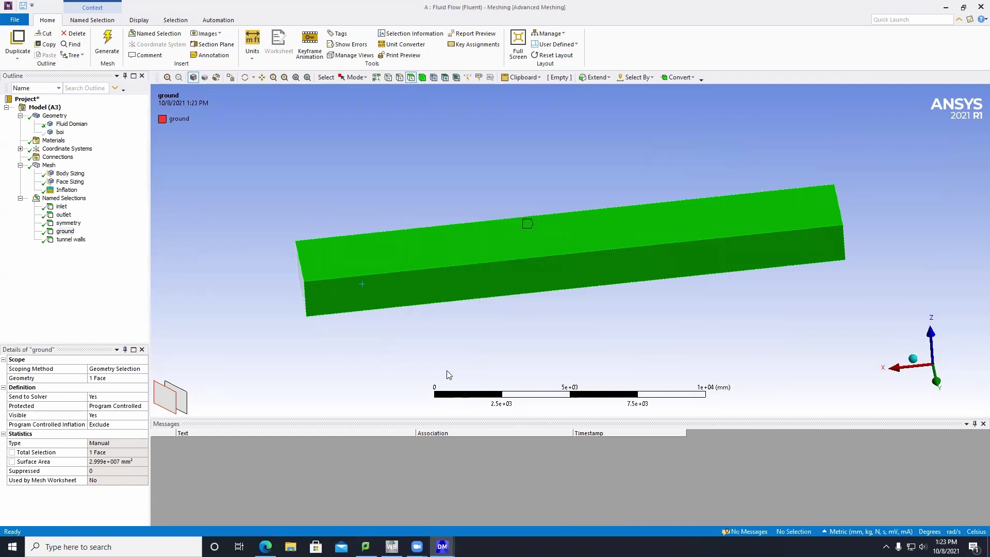
click(392, 371)
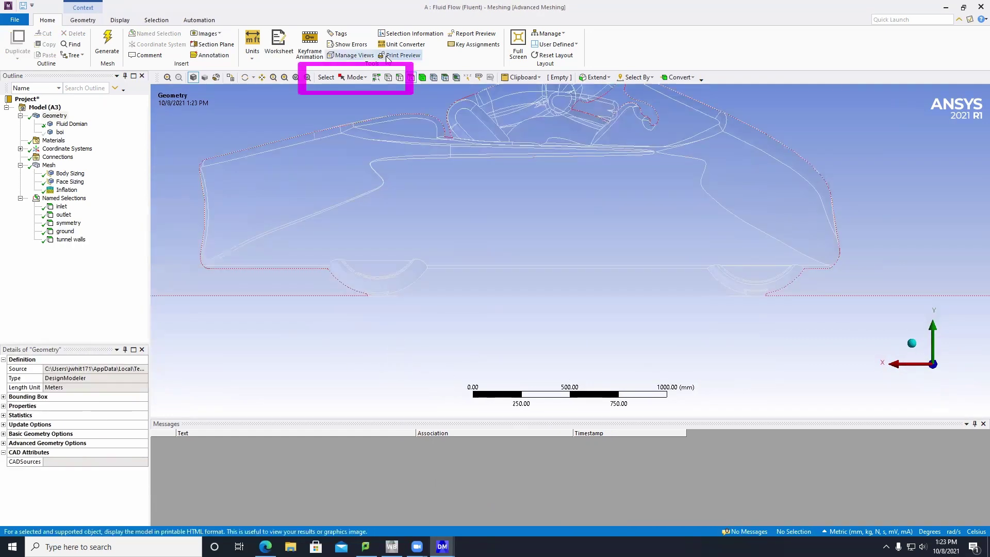
Box-select the small faces where both wheels meet the ground and create a named selection "wheel radii" from them
click(356, 78)
click(351, 99)
scroll(398, 354, up, 3)
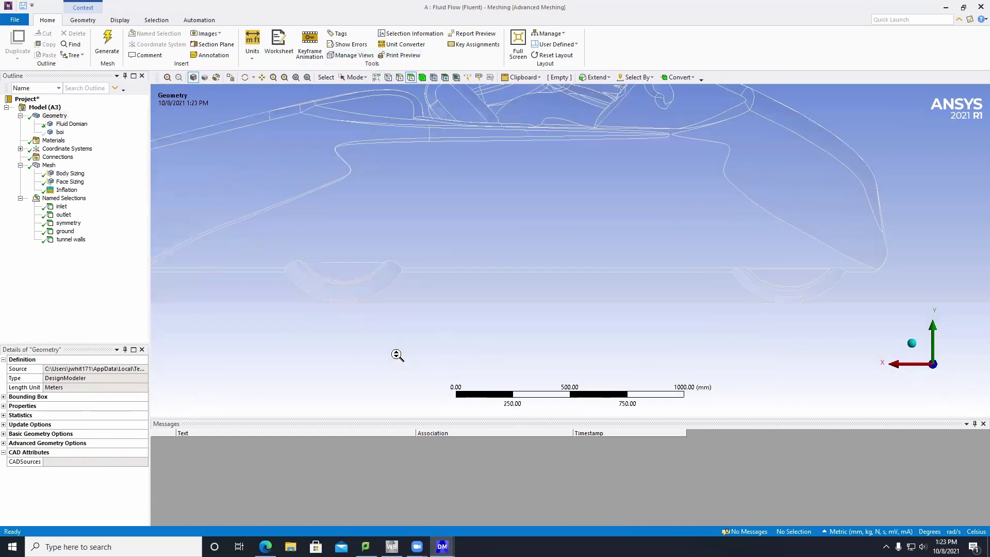
ctrl+middle_drag(393, 333, 449, 297)
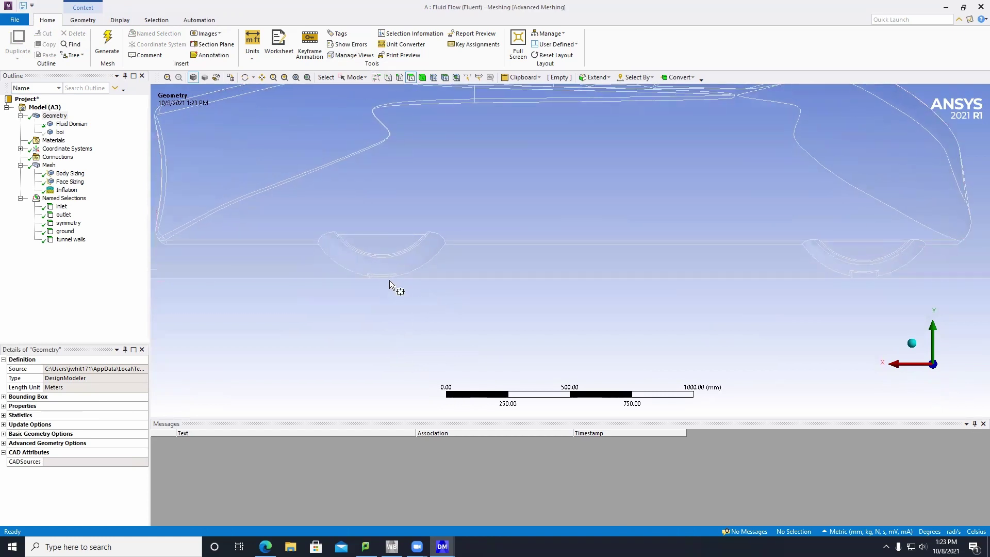
scroll(548, 306, up, 1)
drag(354, 292, 965, 328)
right_click(909, 284)
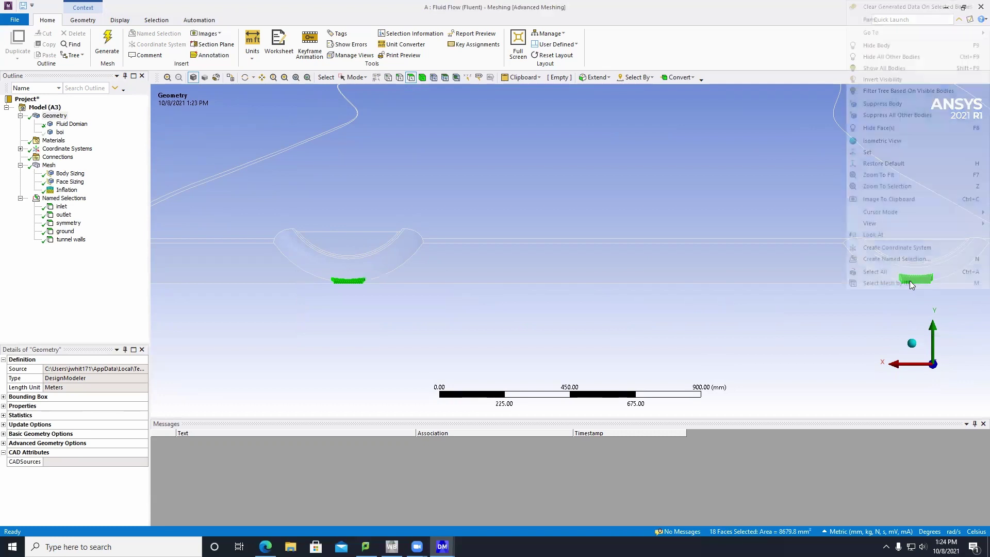
click(909, 260)
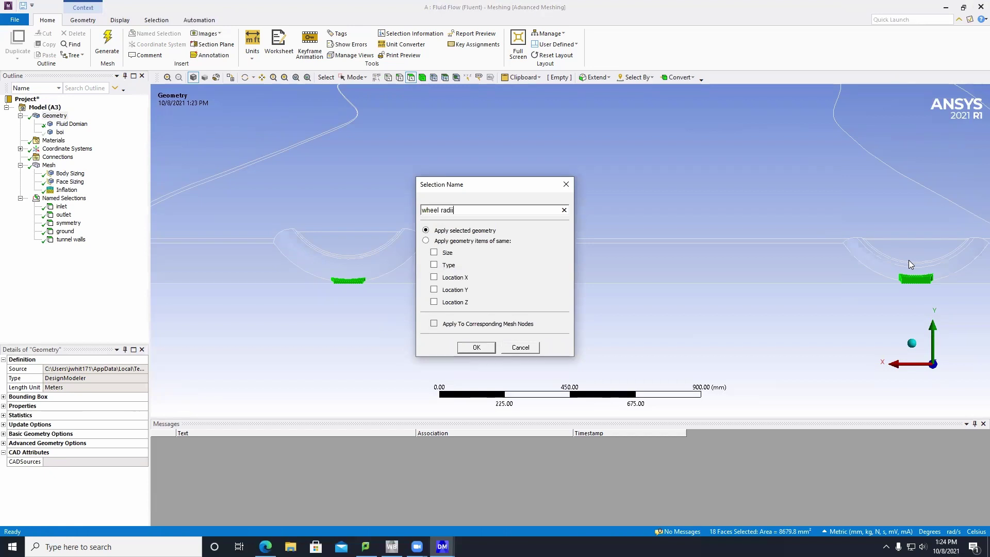
click(469, 349)
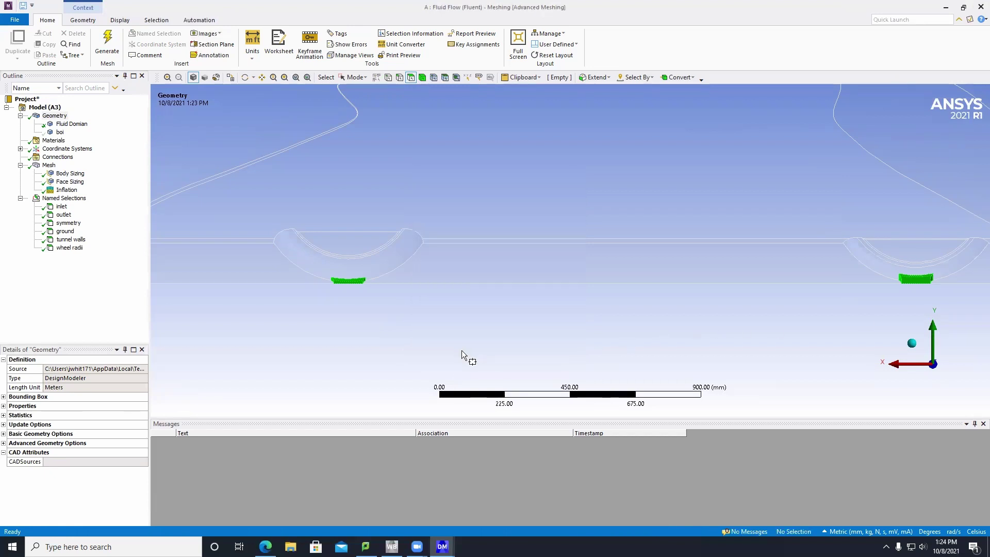
Return to single selection and select the rear wheel's curved outer face and the two narrow faces along its lower edge
click(356, 77)
click(364, 97)
scroll(375, 297, up, 2)
middle_drag(448, 305, 411, 307)
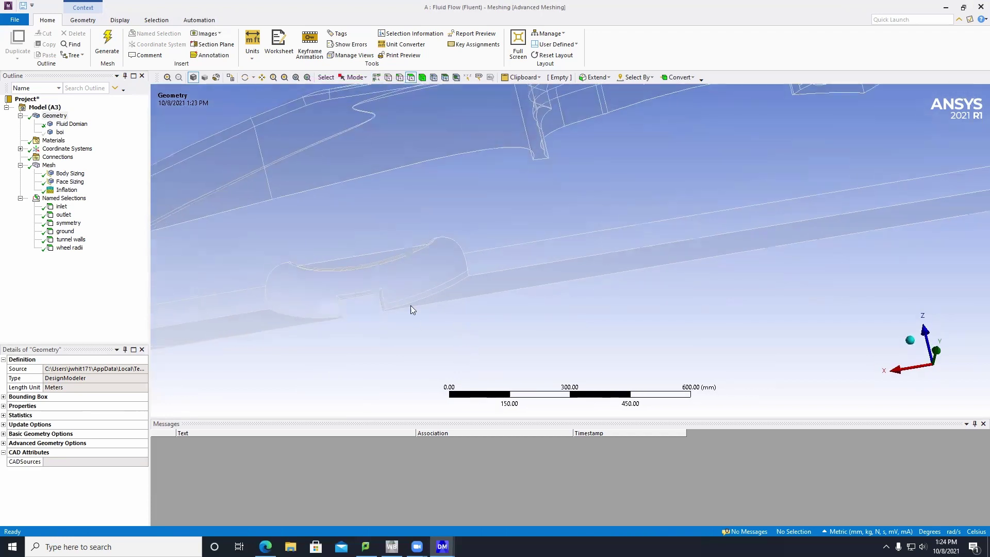
click(418, 308)
ctrl+click(413, 300)
ctrl+click(323, 315)
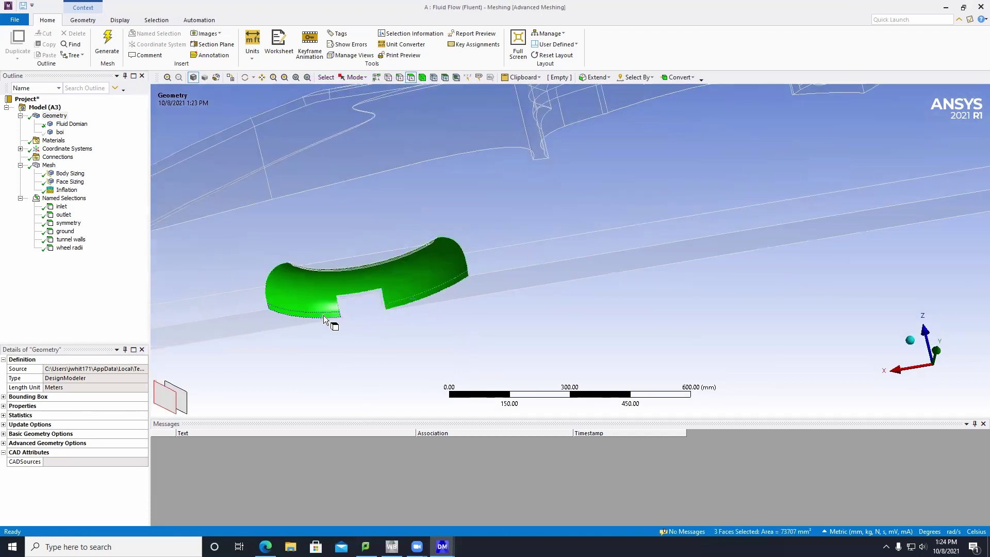
Add the rear wheel's flat side face and the narrow rim faces around it to the current selection
scroll(333, 310, up, 2)
middle_drag(333, 311, 428, 170)
scroll(431, 221, up, 4)
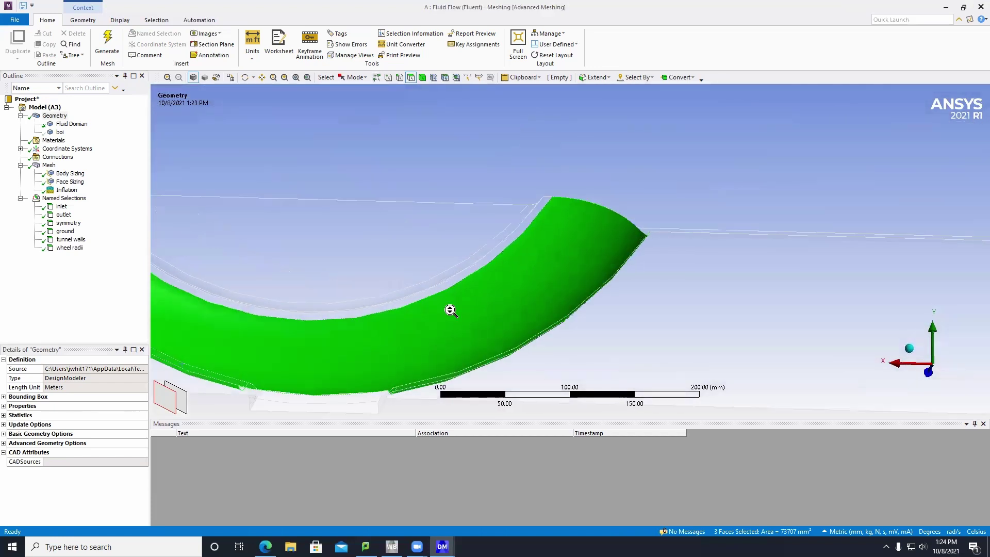
ctrl+middle_drag(447, 311, 451, 307)
ctrl+click(453, 296)
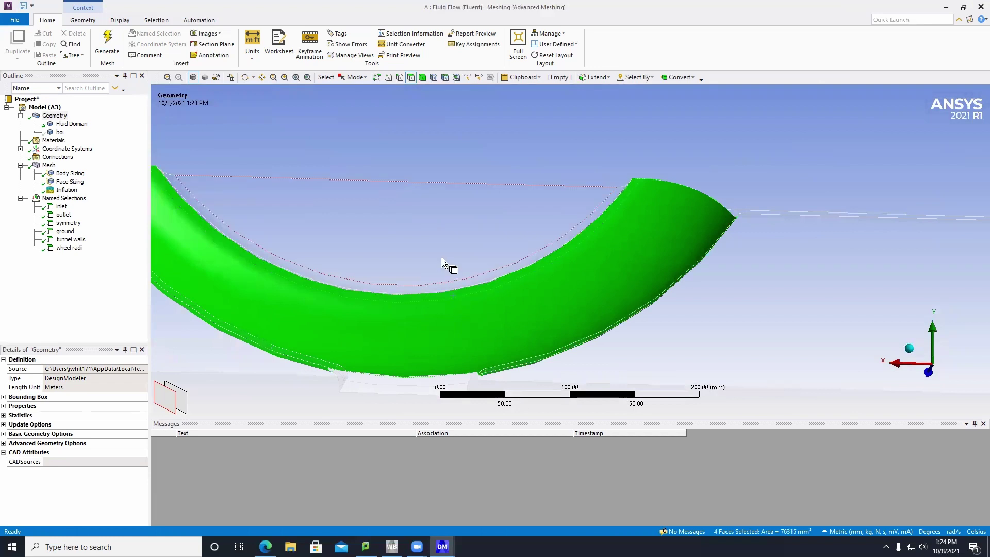
ctrl+click(441, 258)
scroll(454, 301, up, 5)
ctrl+click(417, 265)
ctrl+click(447, 305)
Create a named selection "rear wheel" from the seven selected wheel faces and display it for checking
middle_drag(447, 305, 431, 286)
scroll(426, 286, down, 4)
ctrl+middle_drag(333, 284, 424, 294)
scroll(392, 230, down, 3)
right_click(424, 294)
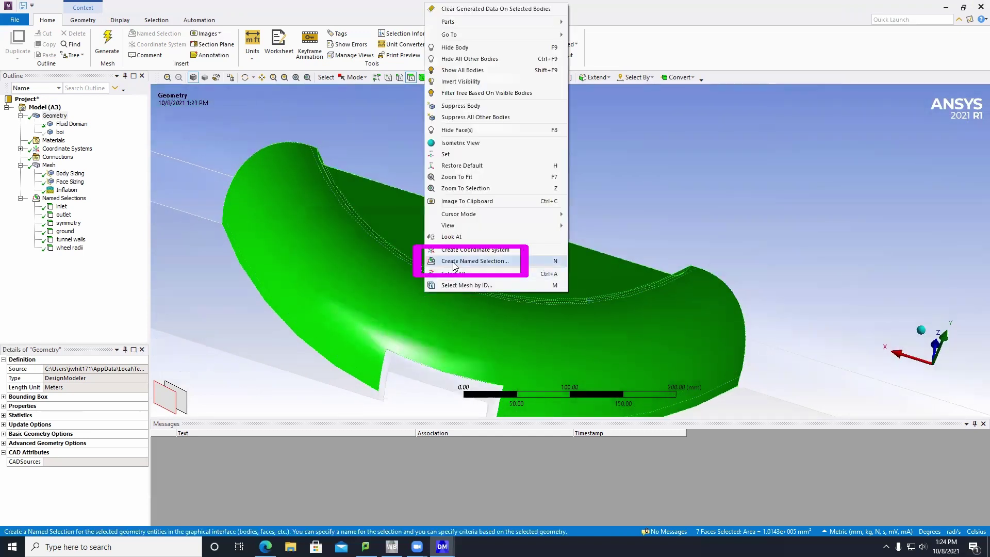
click(451, 264)
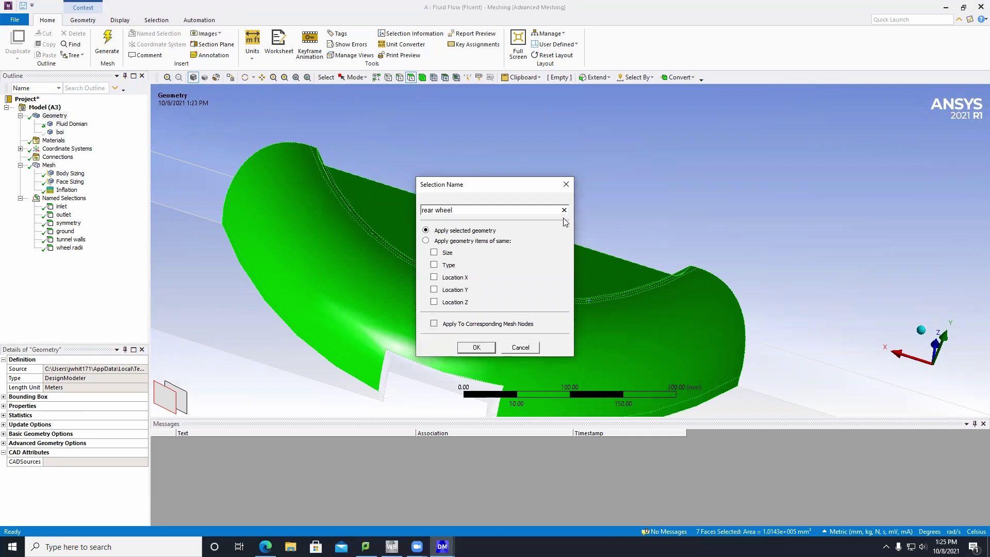
click(490, 349)
click(70, 255)
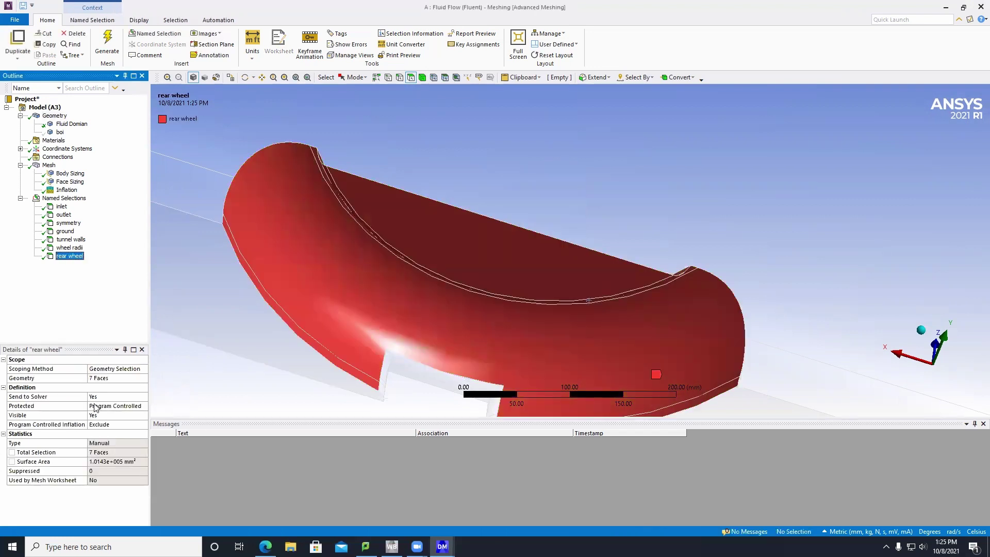
Select the front wheel's flat side face, rim faces and curved outer face
scroll(315, 324, down, 3)
middle_drag(315, 323, 730, 267)
scroll(730, 267, up, 2)
middle_drag(612, 256, 382, 261)
click(412, 267)
ctrl+click(488, 284)
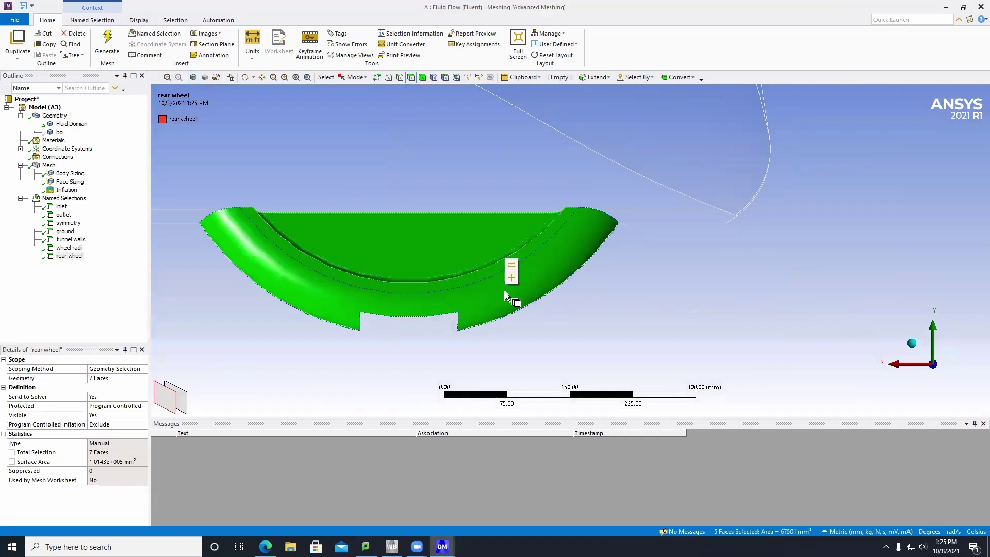
Add the two narrow lower-edge faces of the front wheel and create a named selection "front wheel" from all seven faces
scroll(509, 298, up, 3)
middle_drag(509, 299, 464, 281)
scroll(464, 281, up, 2)
scroll(464, 279, up, 2)
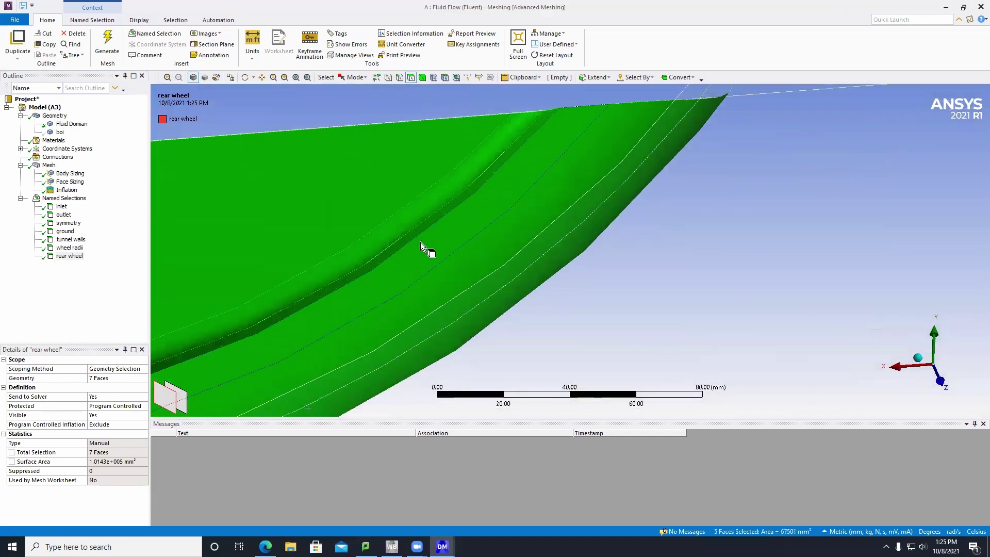
middle_drag(427, 243, 657, 252)
scroll(464, 305, up, 1)
ctrl+click(657, 253)
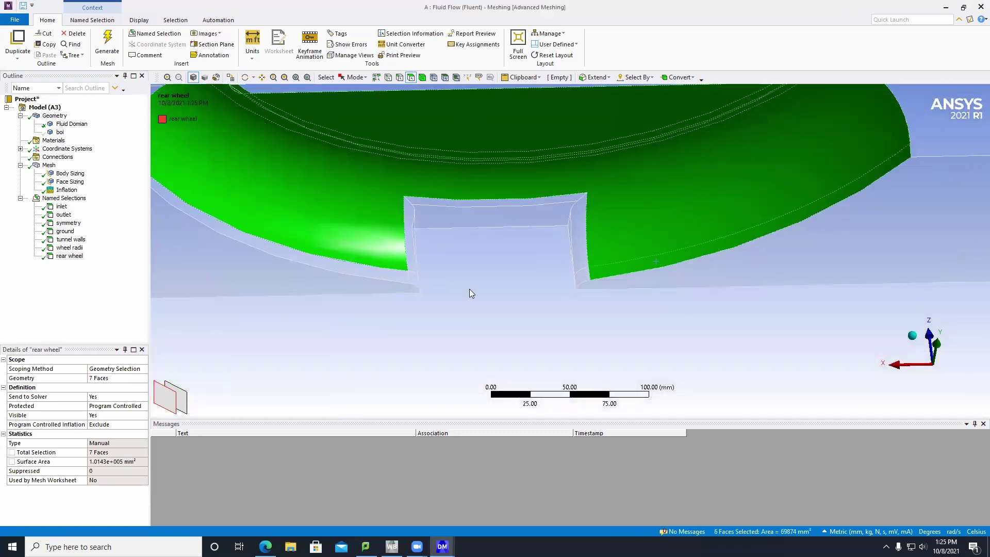
ctrl+click(342, 268)
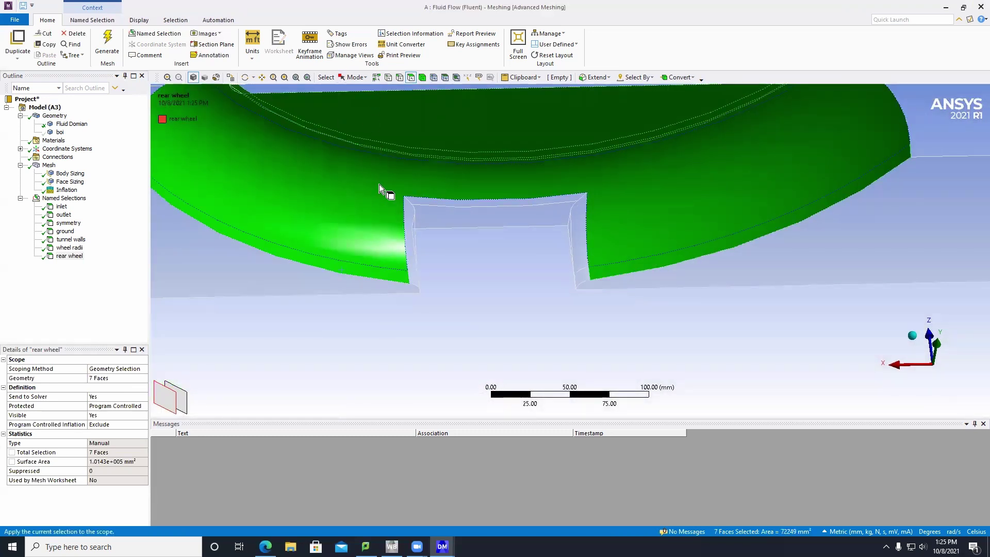
right_click(632, 199)
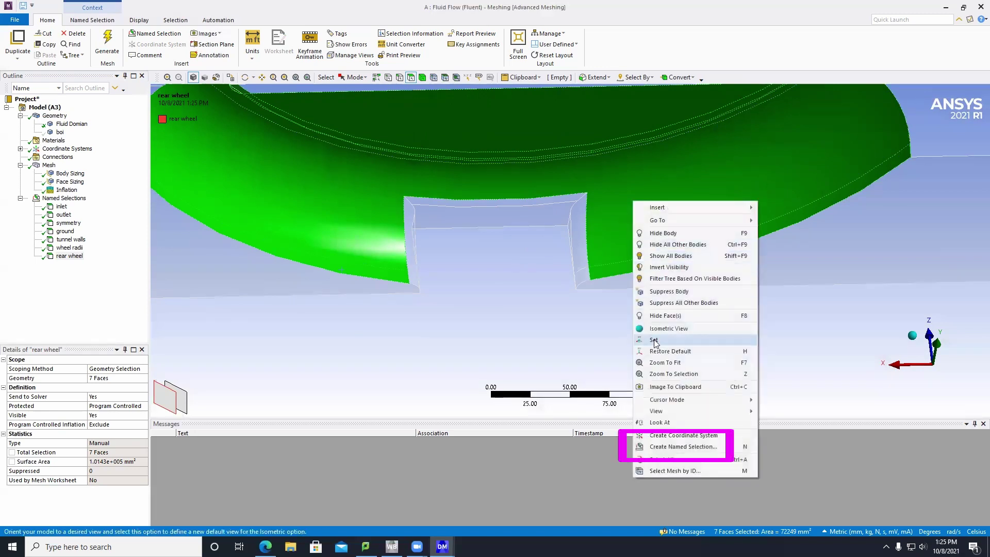
click(672, 447)
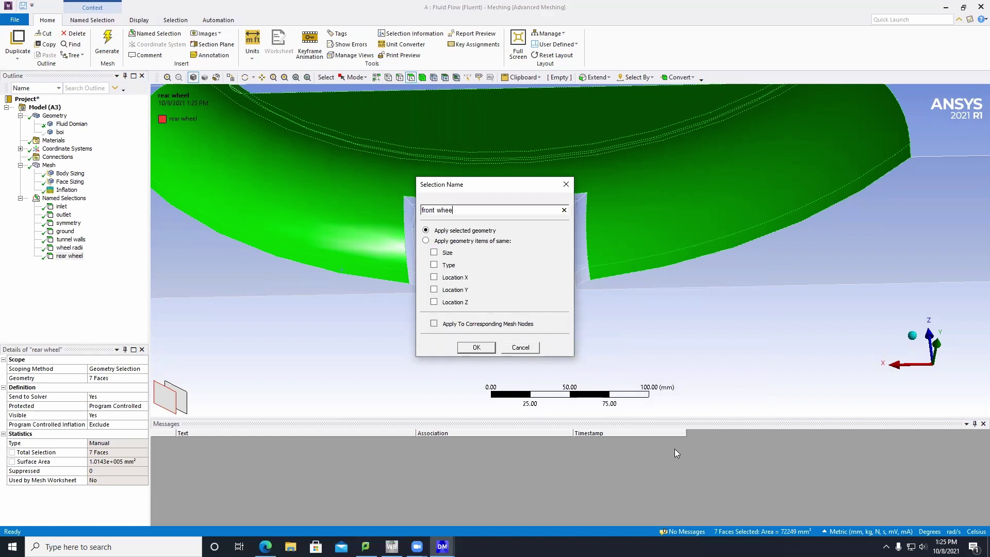
click(475, 347)
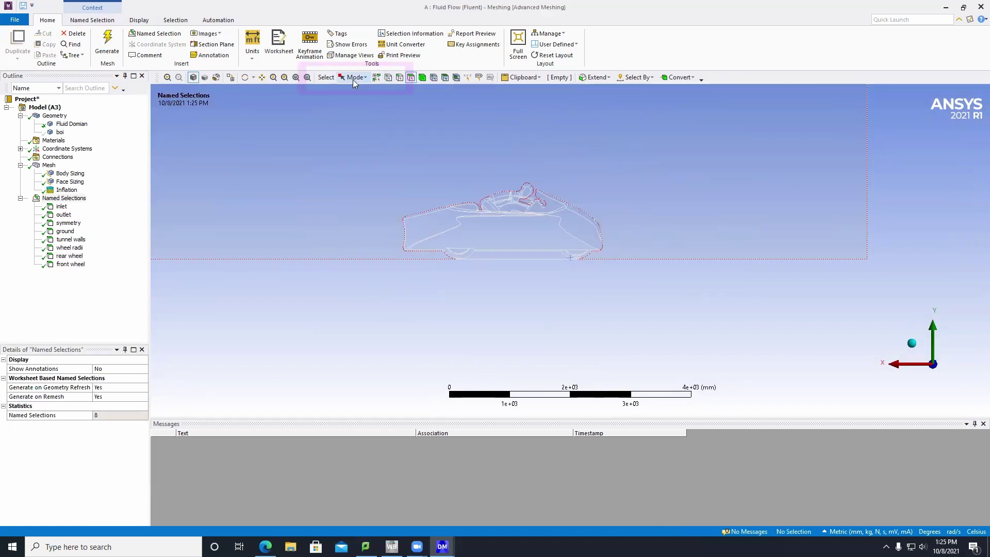
Box-select the whole vehicle, deselect the symmetry face beneath it between the wheels, and create a named selection "motorcycle walls"
click(354, 78)
click(381, 108)
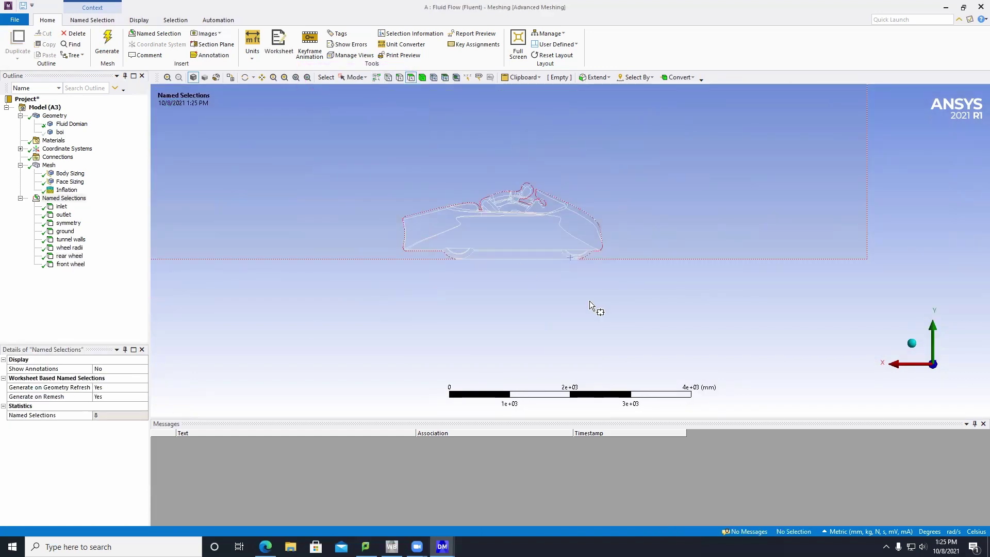
drag(332, 150, 649, 303)
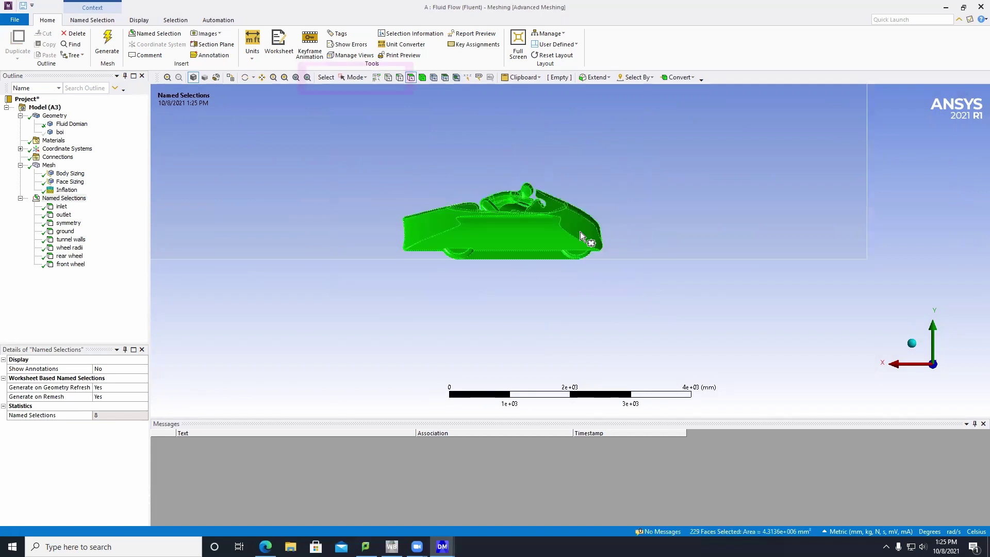
click(334, 78)
click(350, 89)
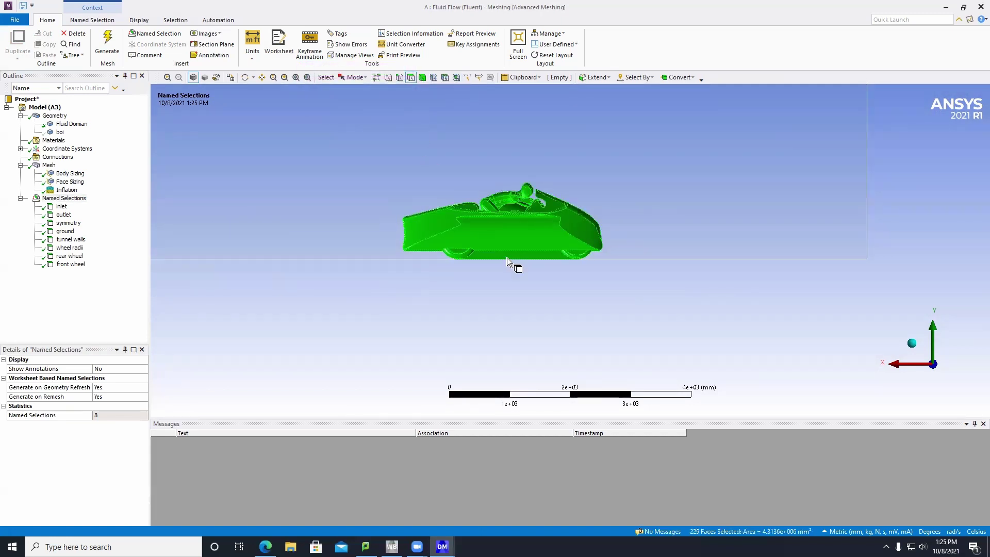
ctrl+click(499, 241)
right_click(499, 242)
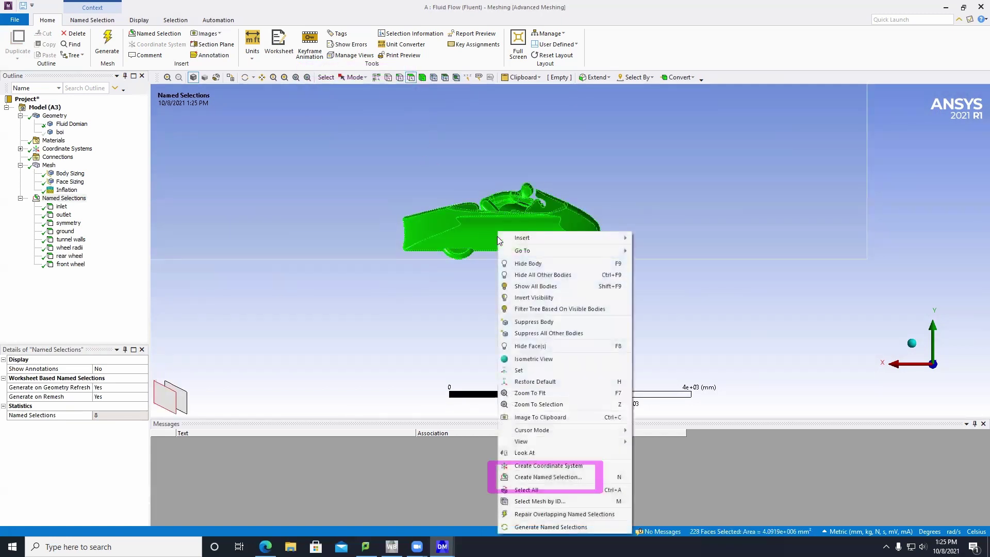
click(556, 473)
text(moto)
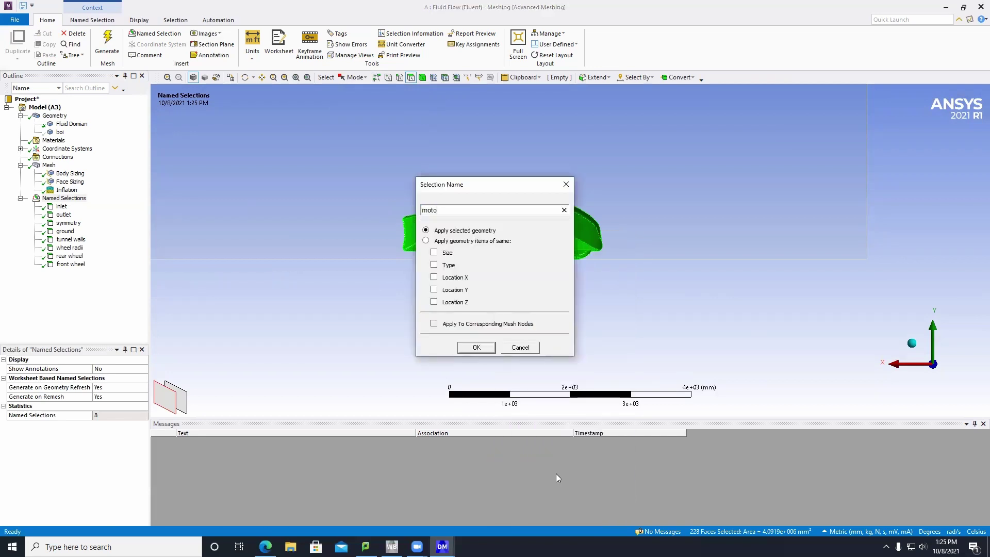
text(rcycle walls)
click(476, 351)
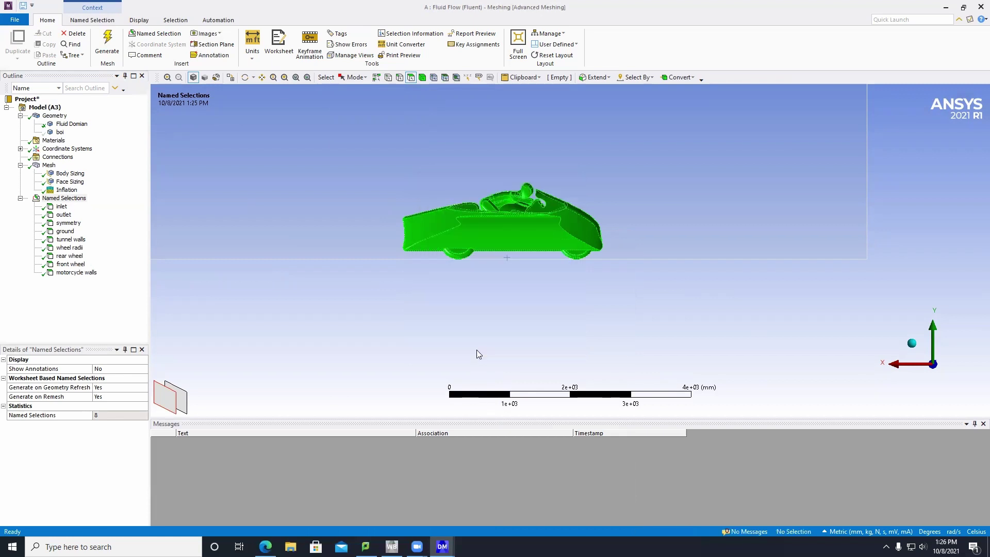
Repair the overlapping named selections and rename the repaired motorcycle walls selection to "motorcycle"
right_click(63, 199)
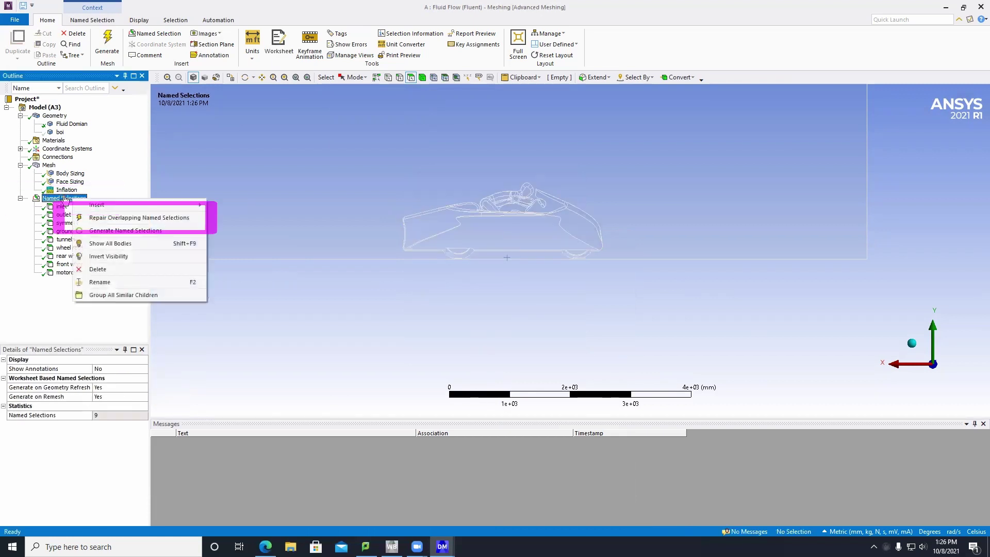
click(130, 218)
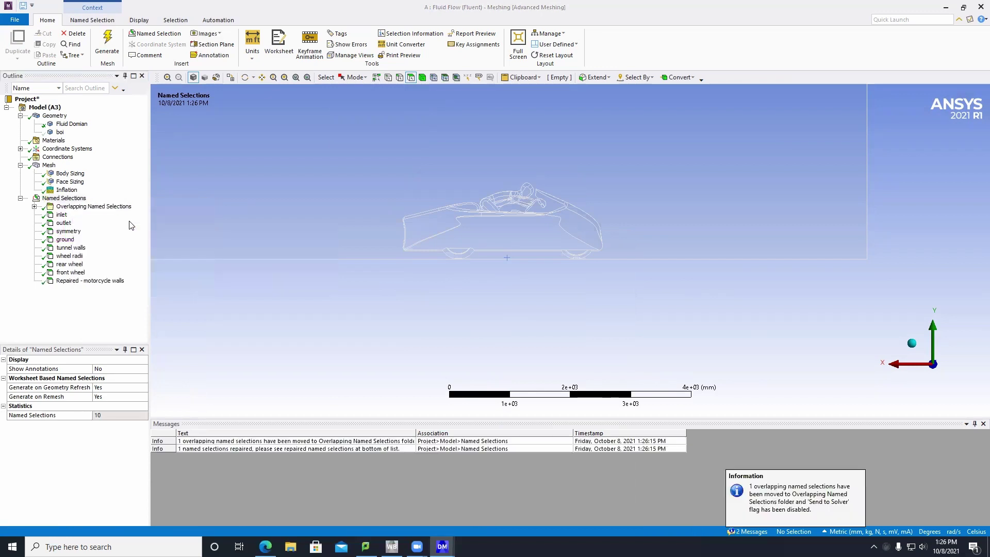
click(81, 286)
right_click(83, 286)
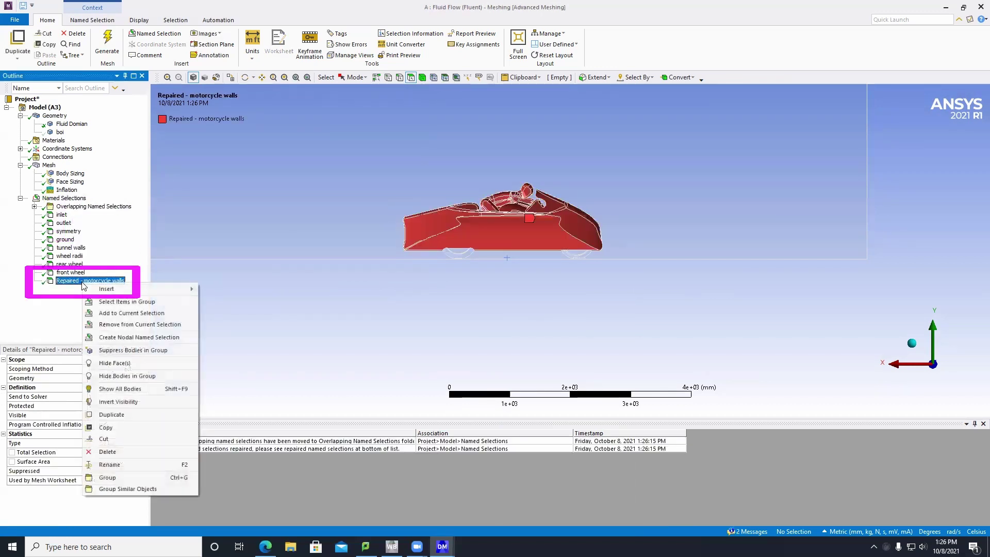
click(112, 465)
key(BackSpace)
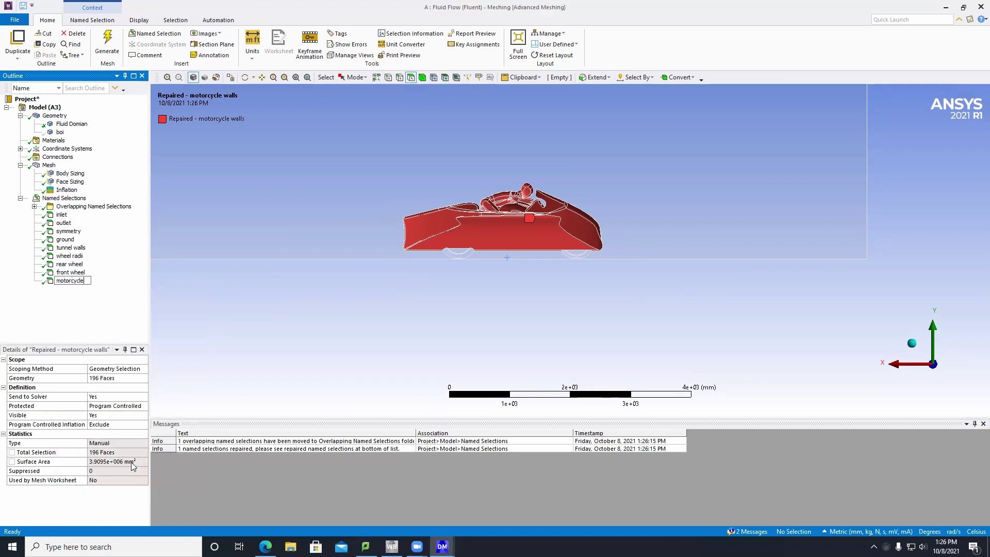
click(229, 361)
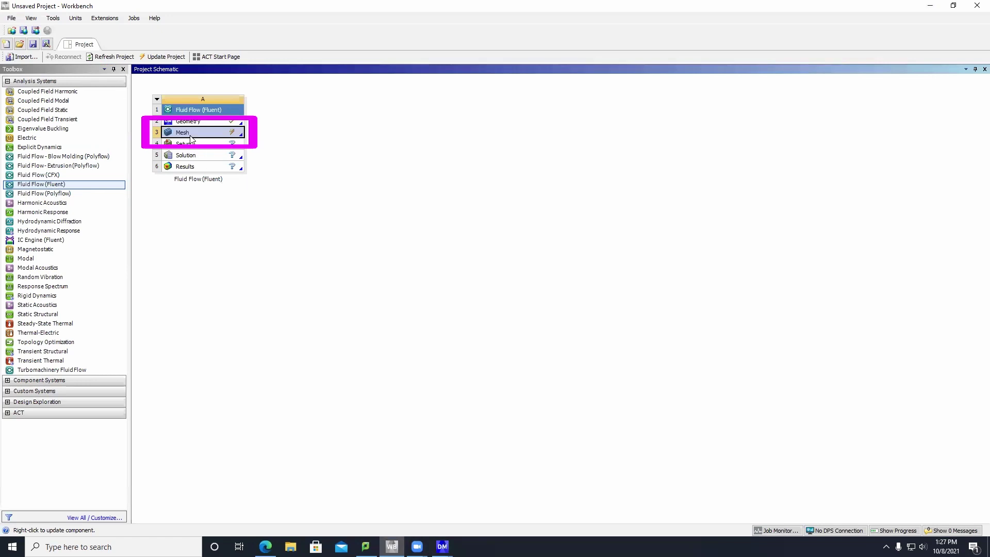
Update the Mesh component of the Fluid Flow (Fluent) system and open its Setup in Fluent
right_click(189, 137)
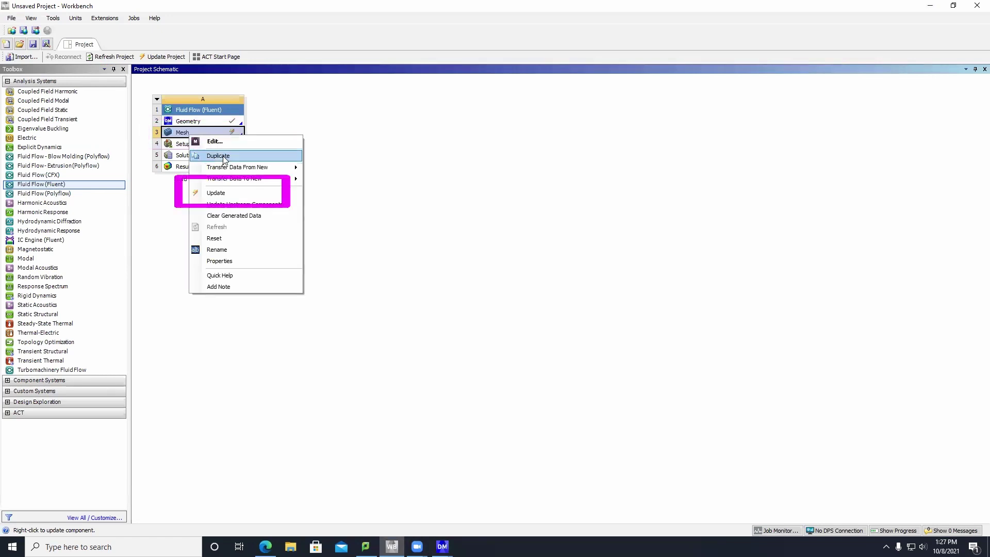
click(223, 196)
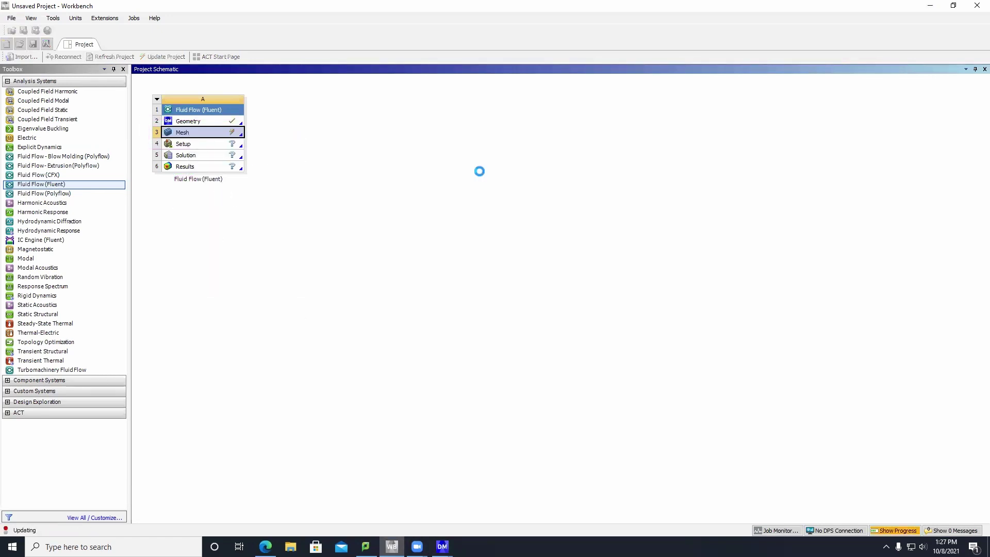
double_click(185, 145)
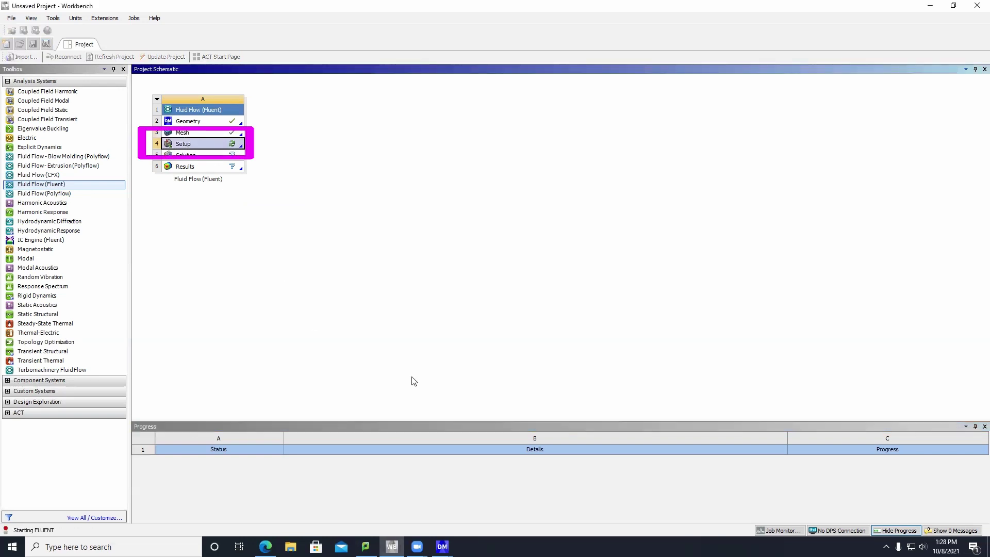
Start Fluent with double precision, 4 solver processes and 4 solver GPGPUs per machine
click(514, 259)
click(628, 317)
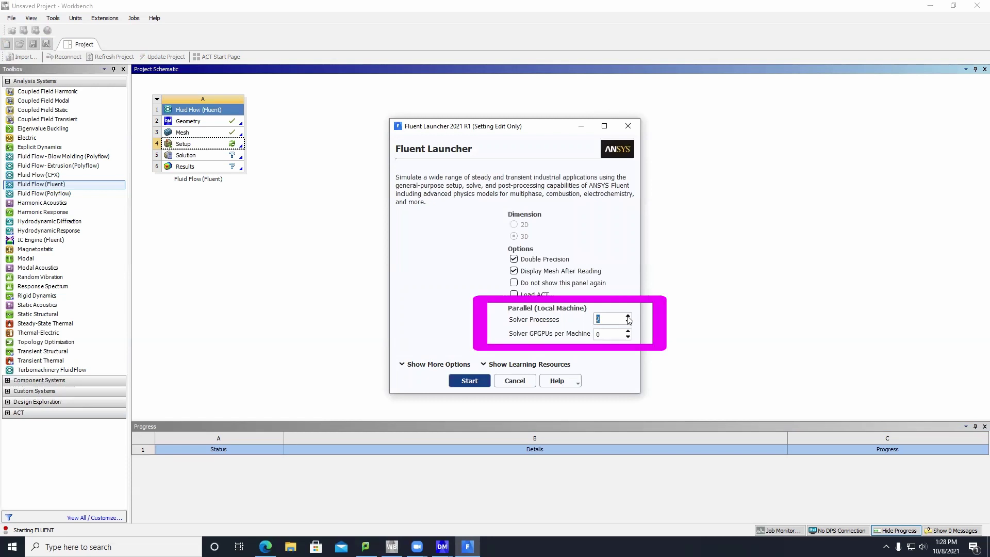
click(628, 316)
click(628, 331)
click(628, 332)
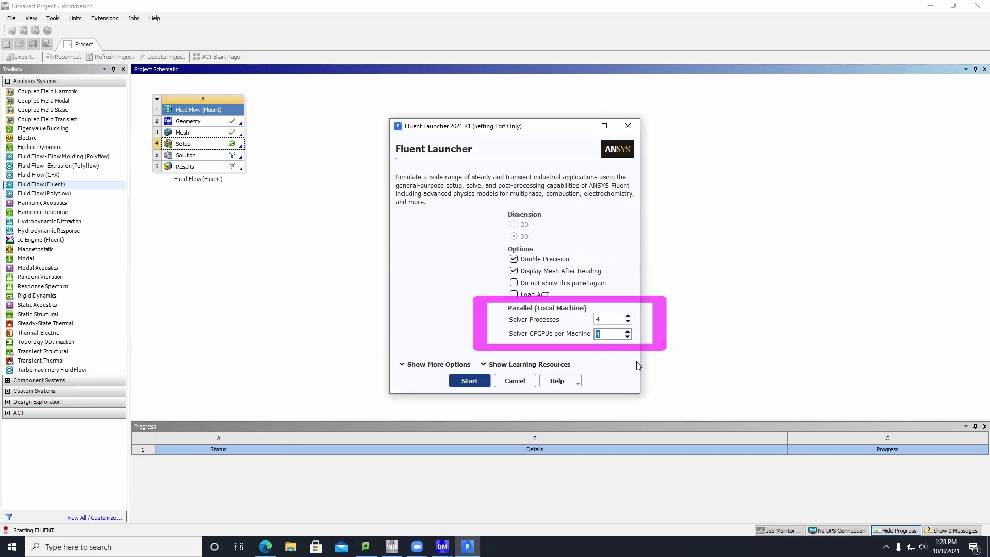
click(483, 384)
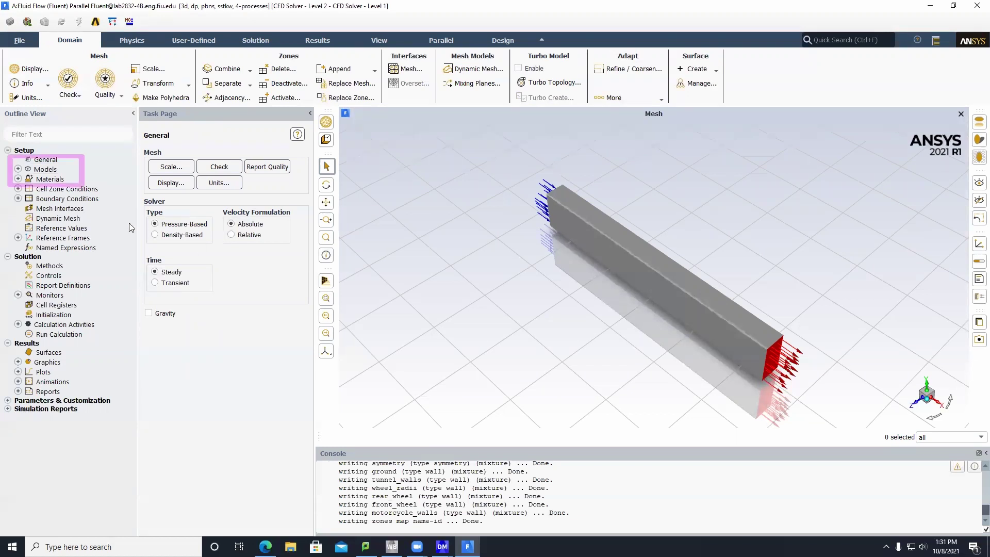
Open the viscous model settings and accept the SST k-omega turbulence model
double_click(44, 171)
double_click(80, 199)
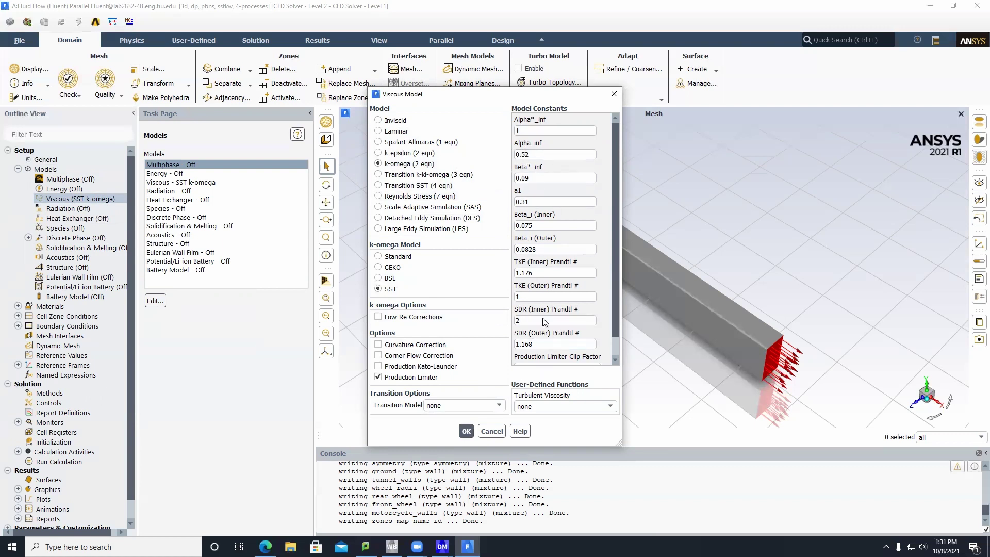
click(466, 433)
click(18, 169)
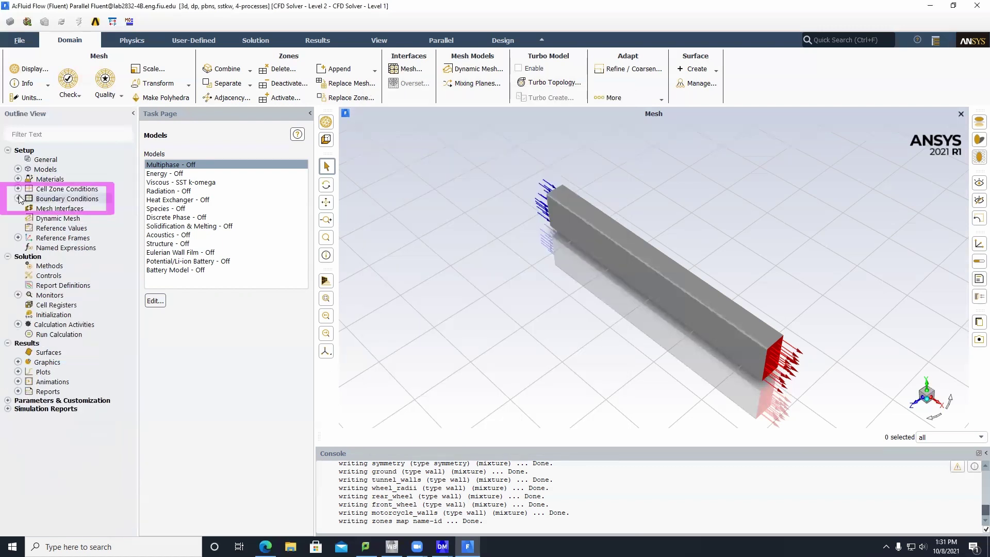
Display the boundary conditions and group the zone list by zone type
double_click(63, 199)
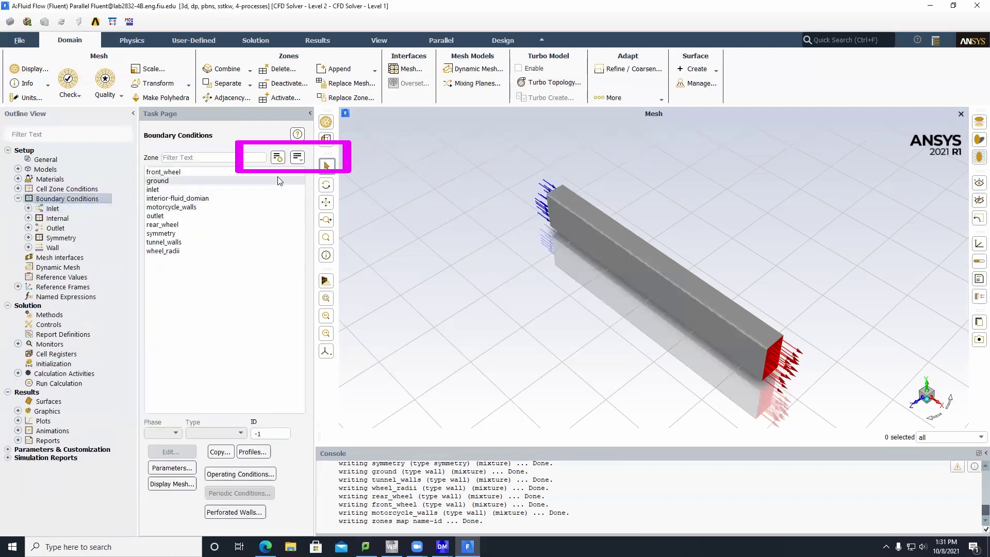
click(294, 159)
click(303, 206)
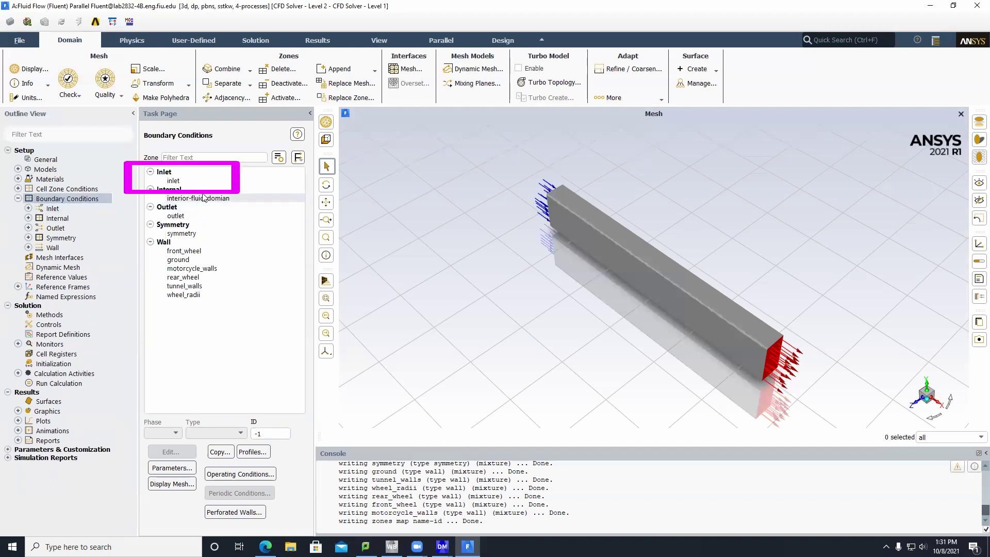
Set the inlet's velocity magnitude to 100 m/s, normal to the boundary, and apply it
click(191, 182)
double_click(190, 182)
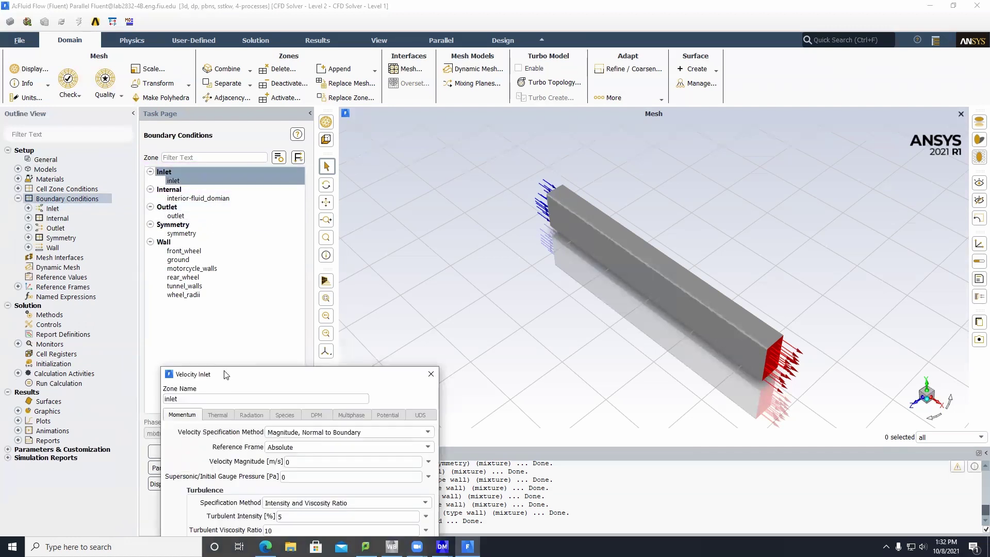
double_click(341, 253)
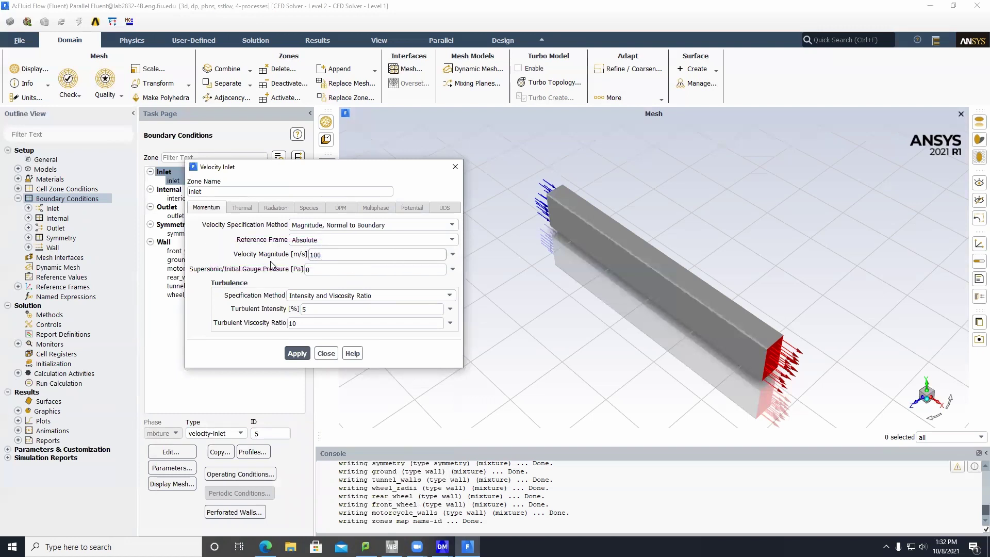
click(298, 353)
click(326, 353)
Review the boundary settings of the interior fluid zone, the pressure outlet and the symmetry zone
click(209, 198)
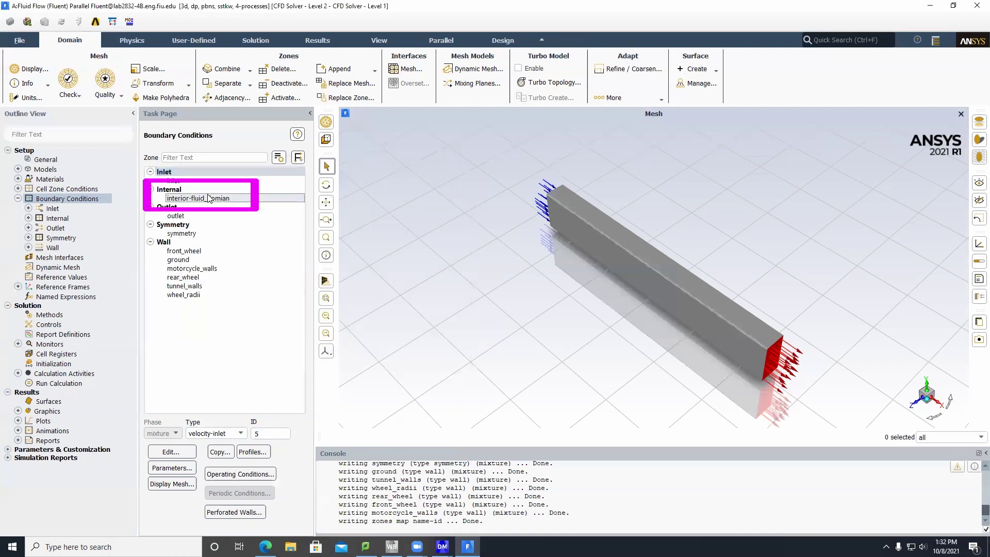
double_click(211, 200)
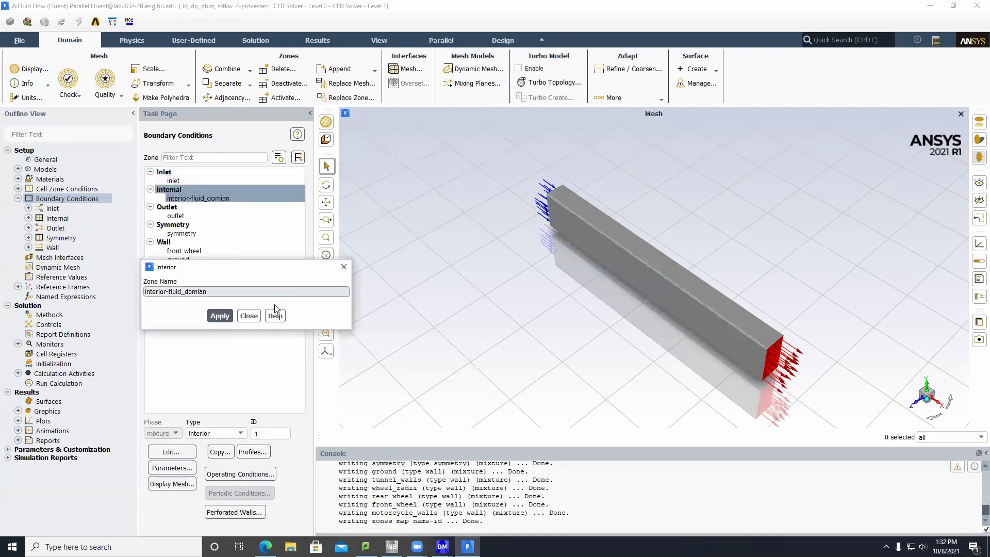
click(248, 316)
click(176, 215)
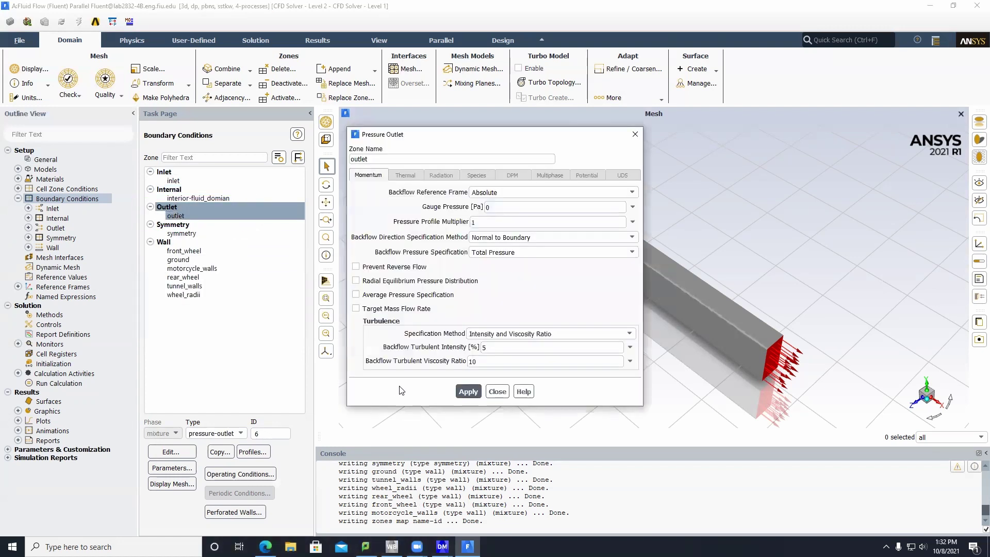
click(492, 392)
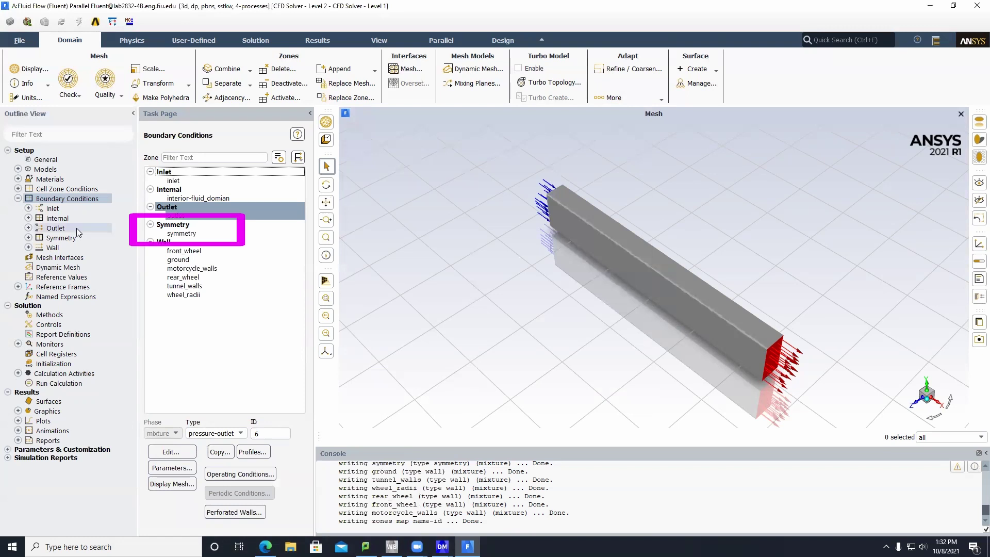
double_click(181, 233)
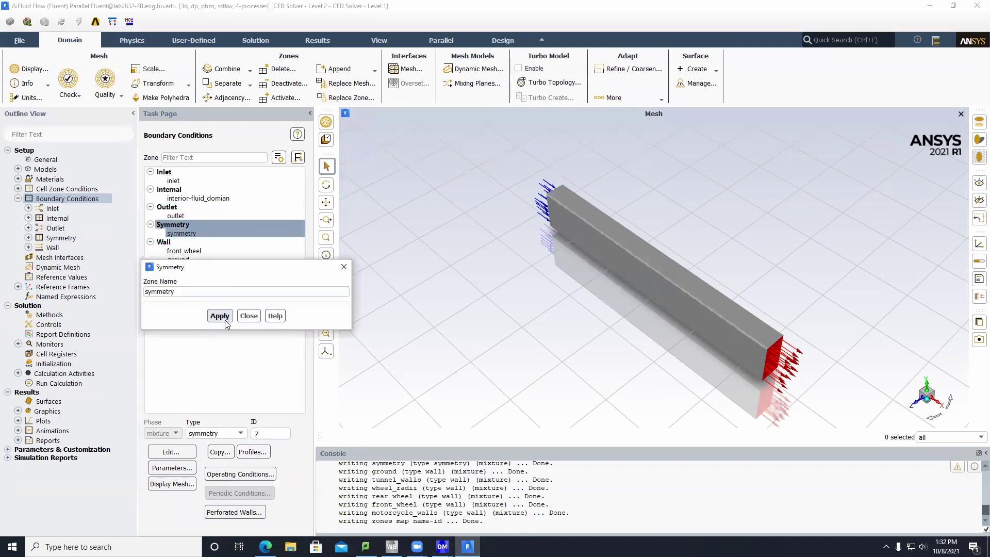
click(249, 316)
Open the front_wheel wall boundary and define it as a moving wall with rotational motion
click(189, 250)
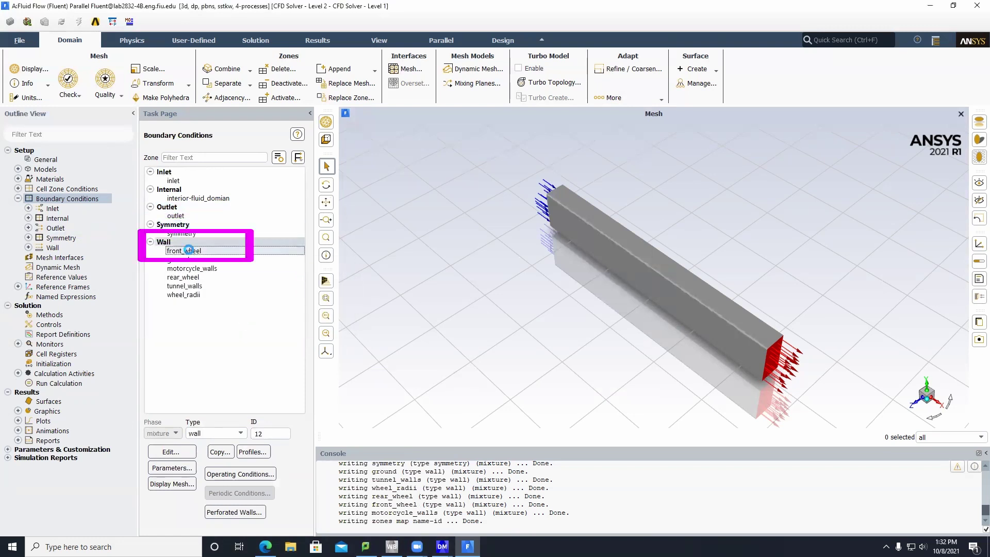
double_click(188, 251)
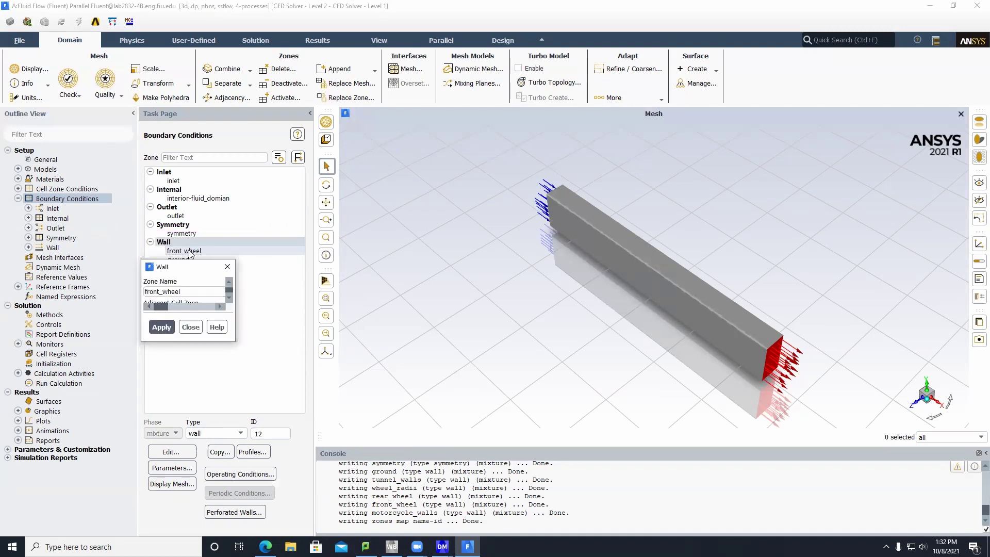
click(349, 234)
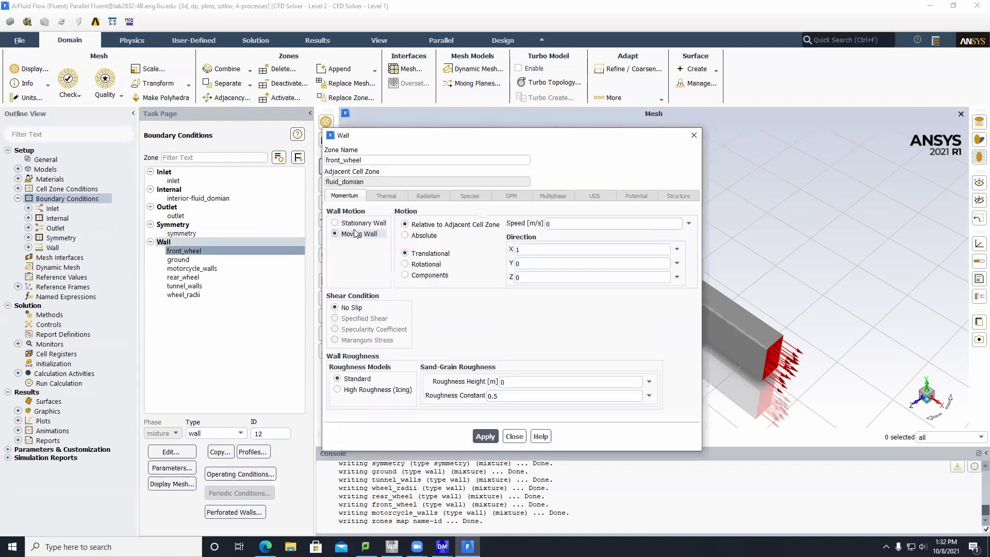
click(405, 264)
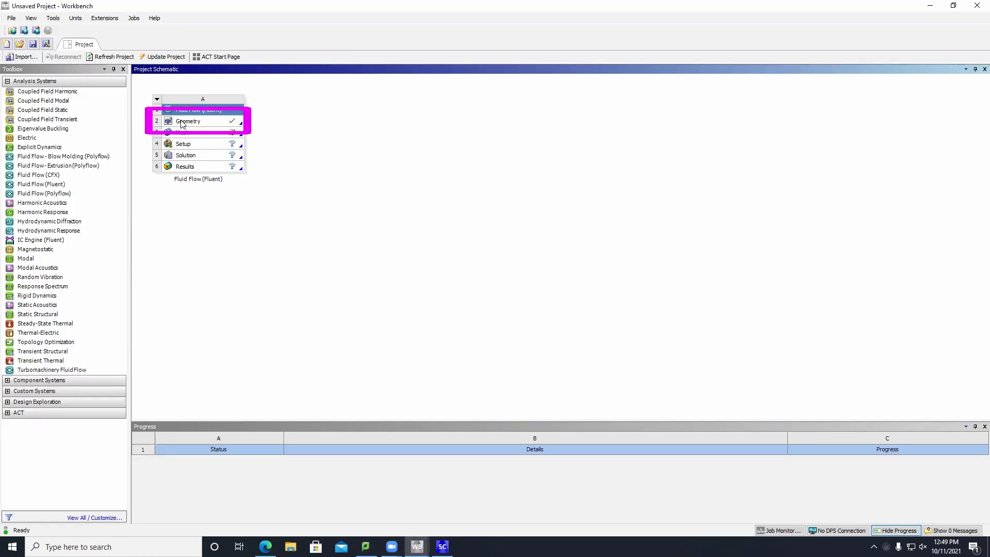
From Workbench, open the vehicle geometry in SpaceClaim and orient it to a side view along the Z axis
right_click(182, 124)
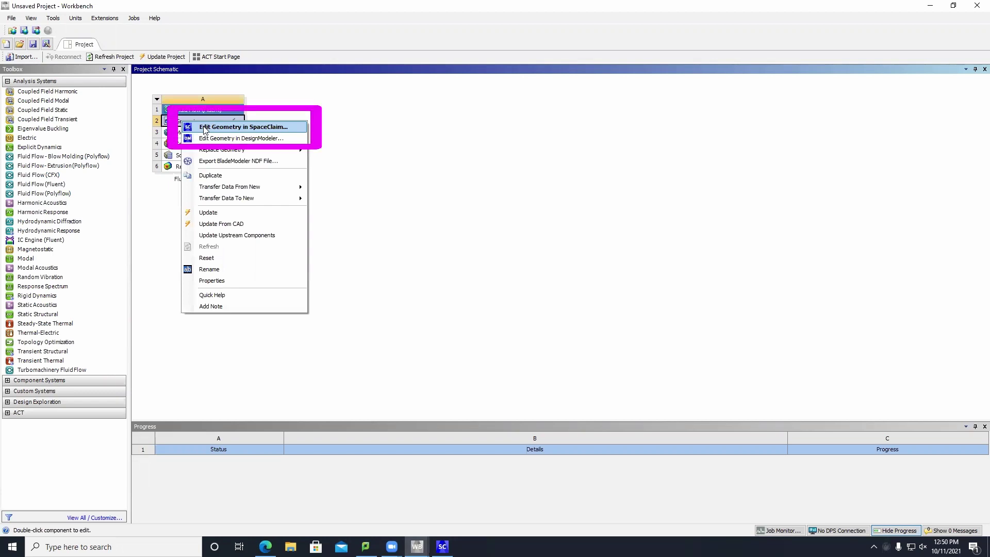
click(205, 127)
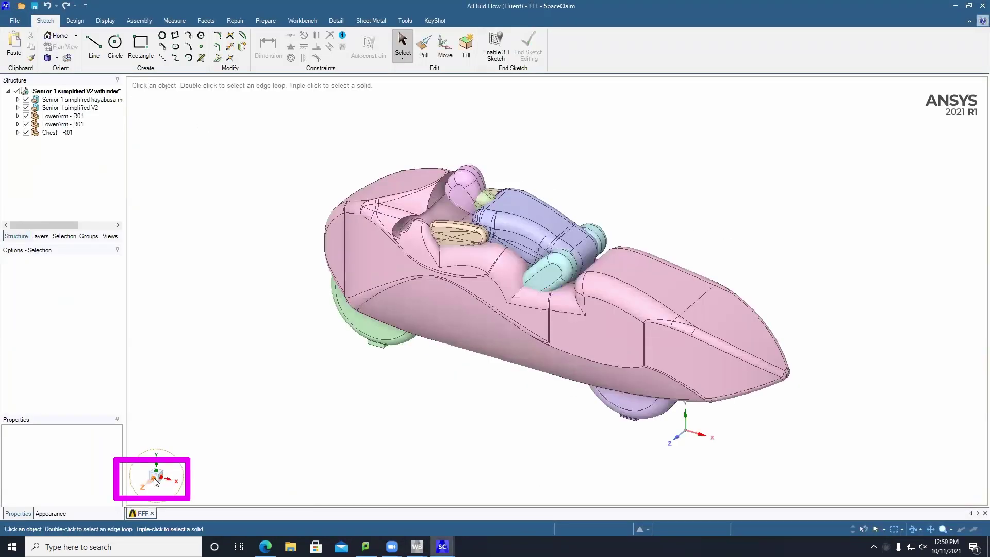
click(156, 482)
Create an origin at the centre of the front wheel and another at the centre of the rear wheel
click(348, 387)
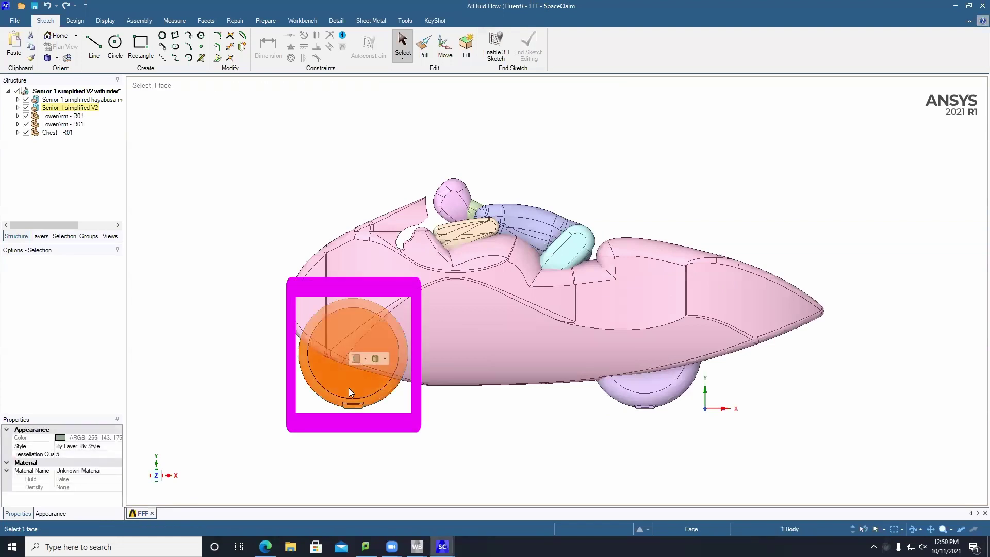
key(Escape)
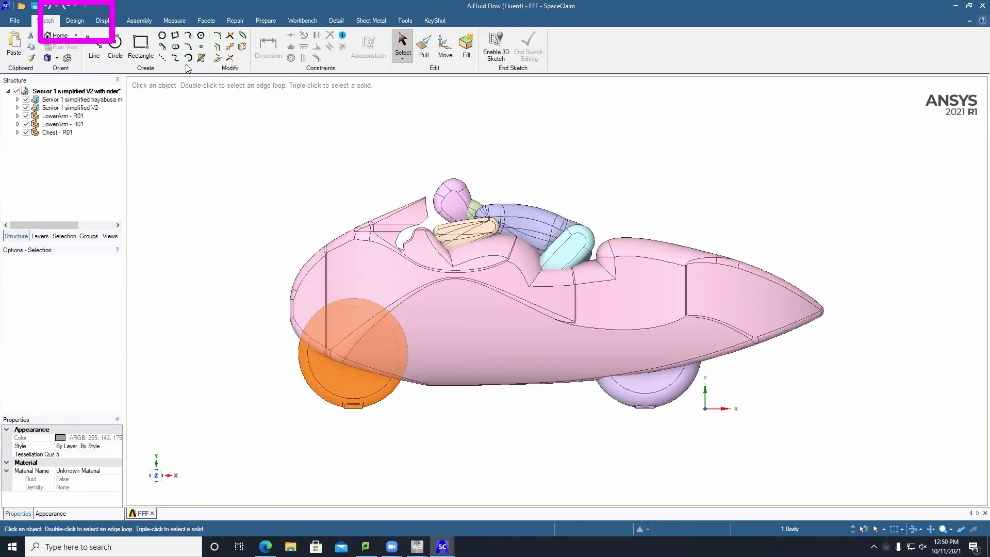
click(75, 20)
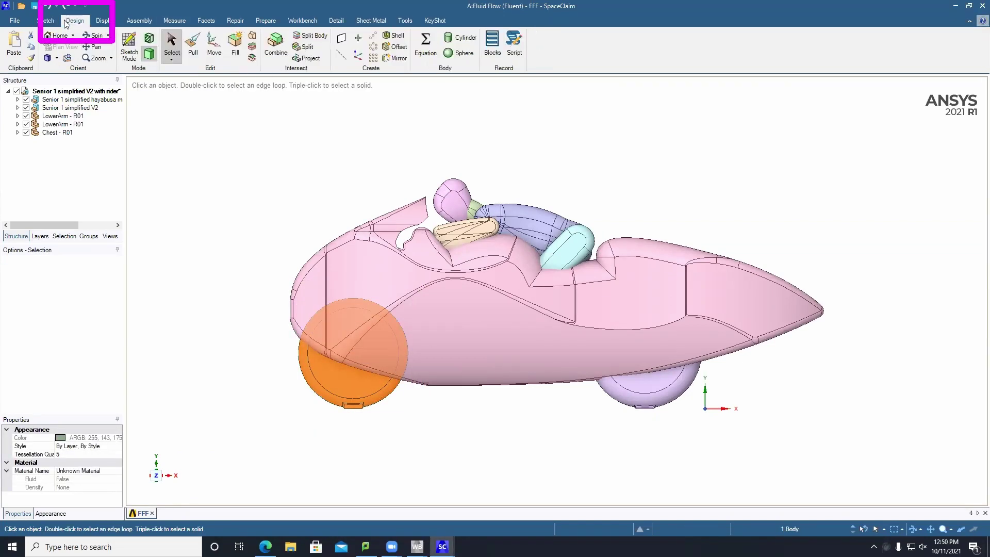
click(366, 59)
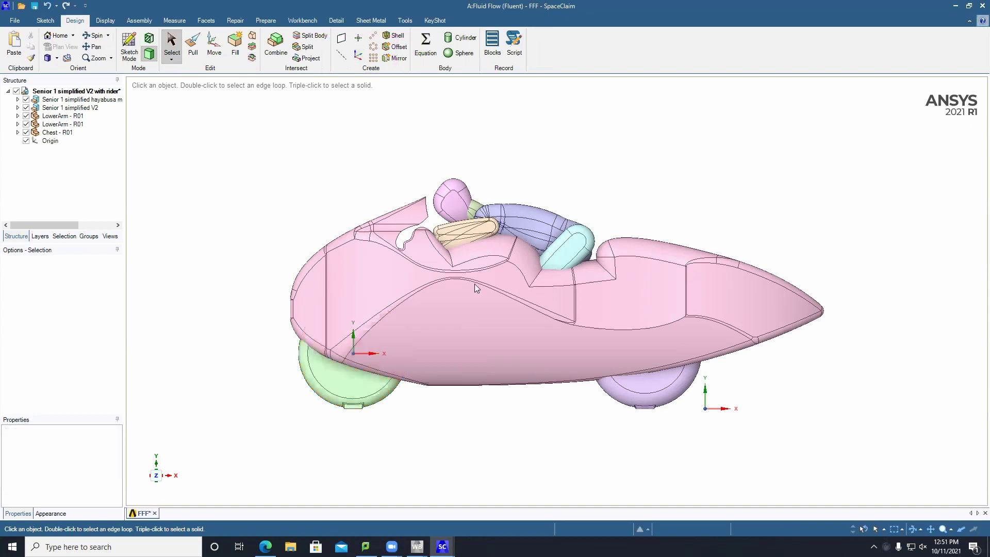
triple_click(649, 394)
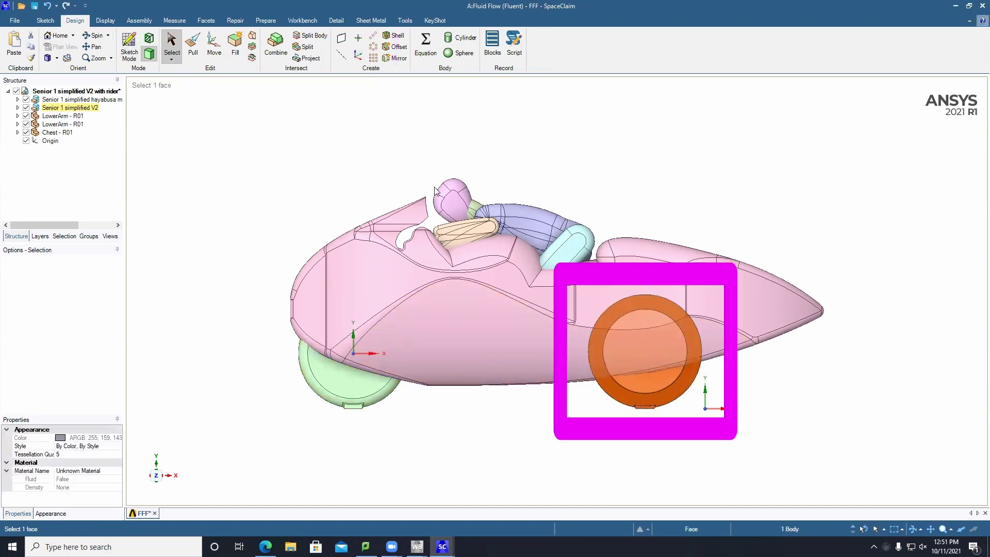
click(359, 56)
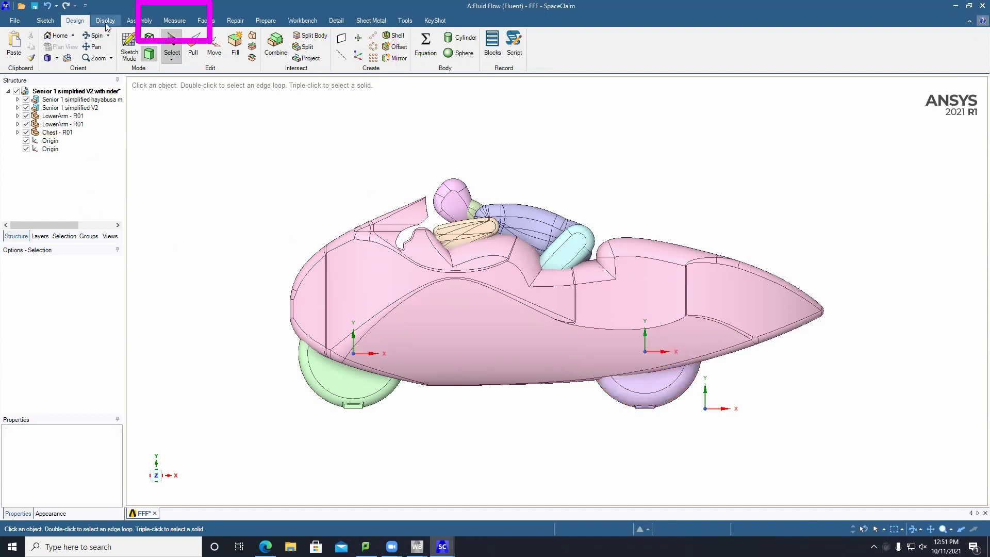
Measure the distance from the global origin to the front wheel's origin with XYZ vectors shown
click(178, 23)
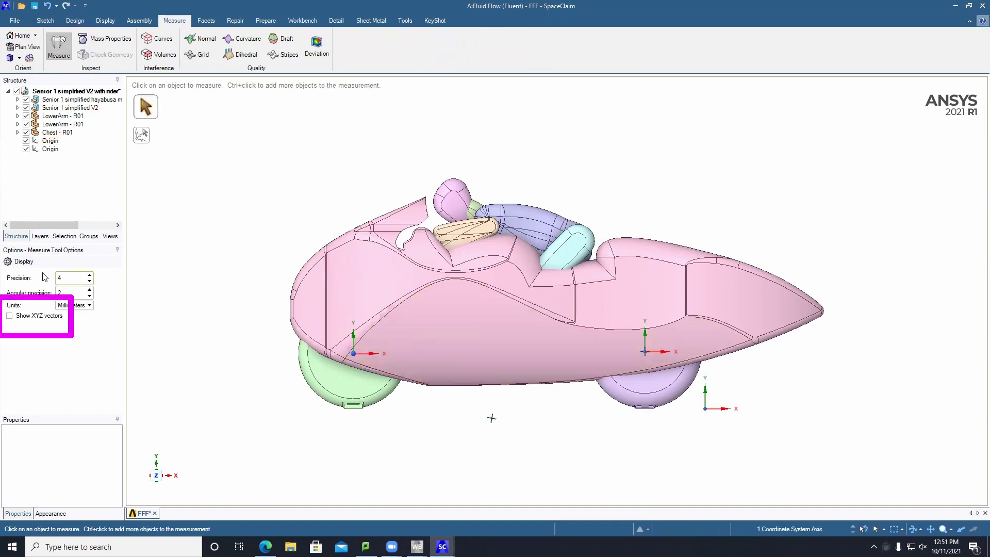
click(10, 315)
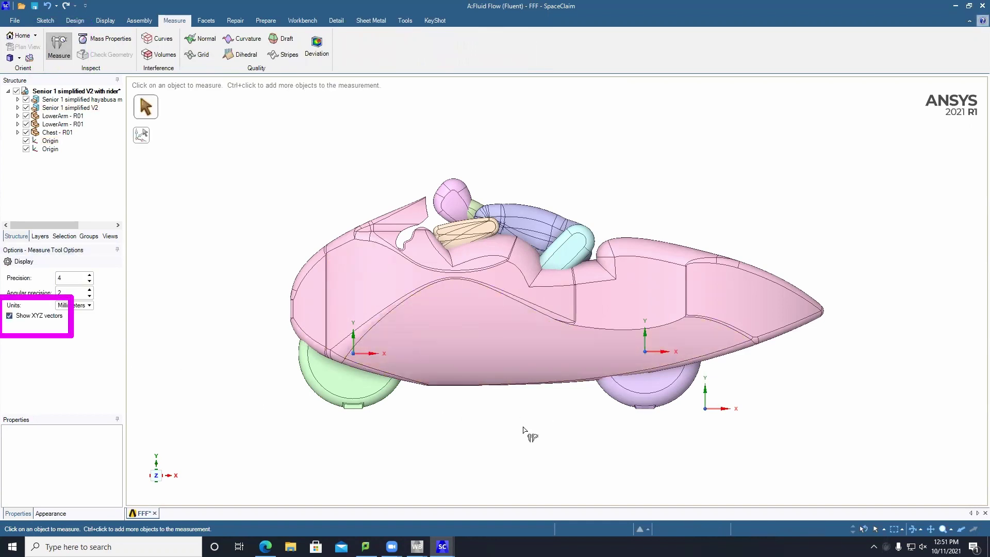
click(705, 410)
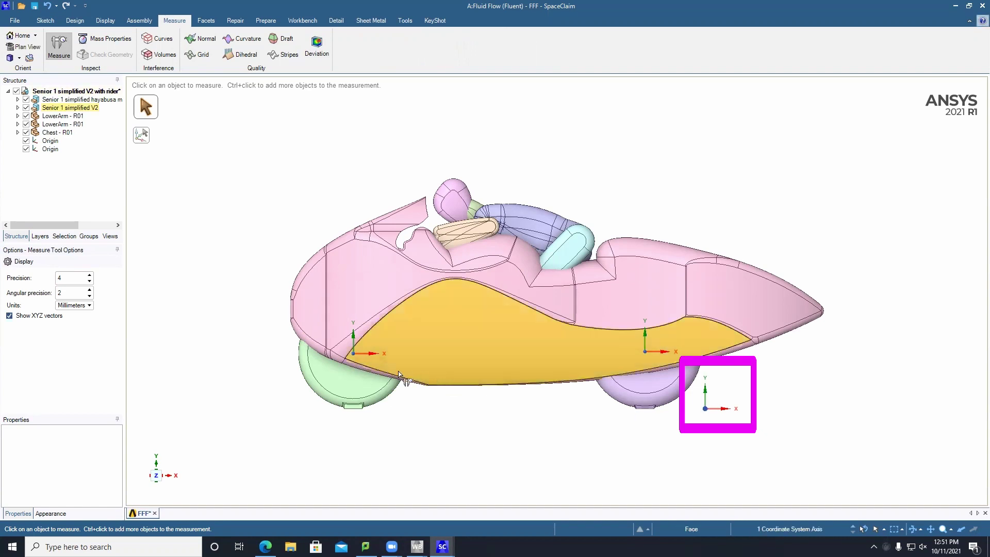
ctrl+click(353, 354)
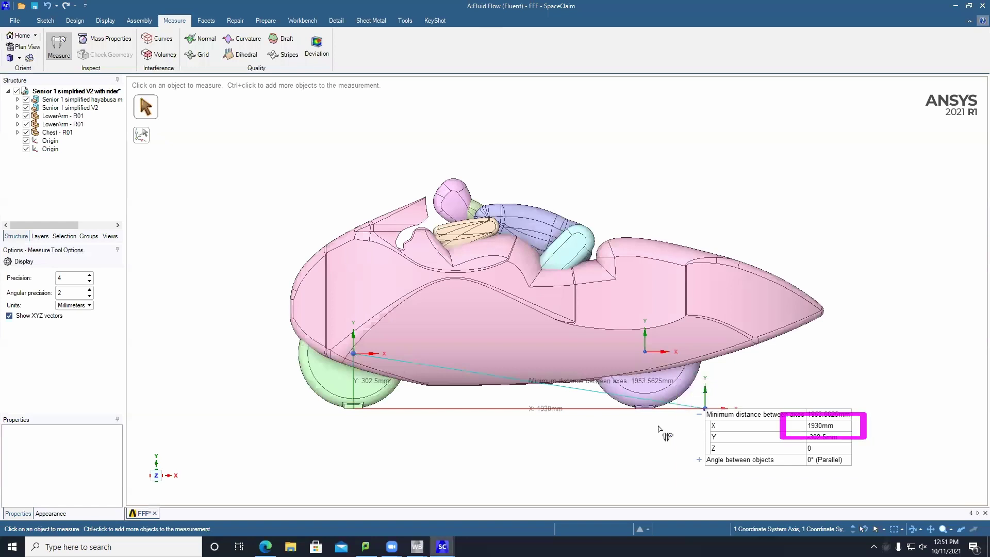
Clear the measurement and measure the distance from the global origin to the rear wheel's origin
click(635, 482)
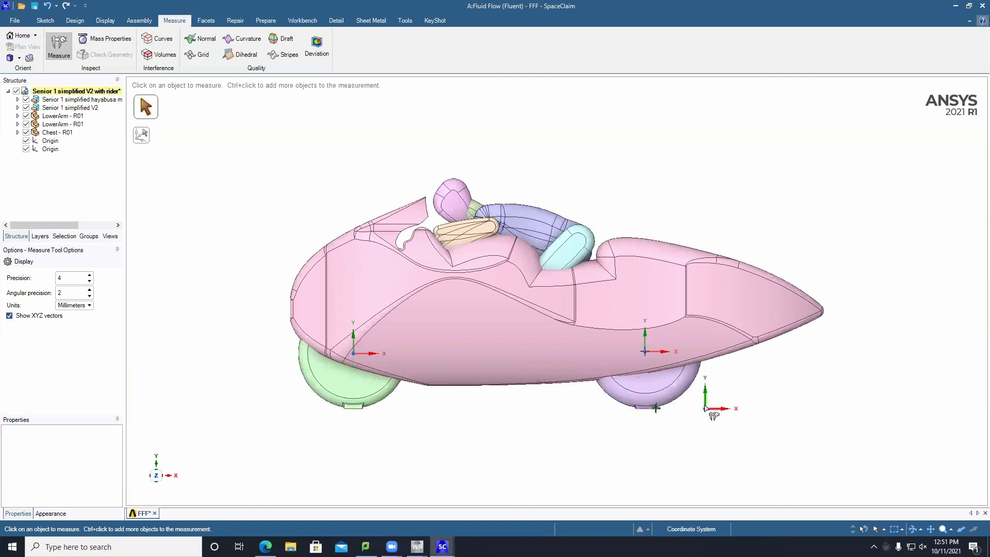
click(707, 408)
ctrl+click(644, 352)
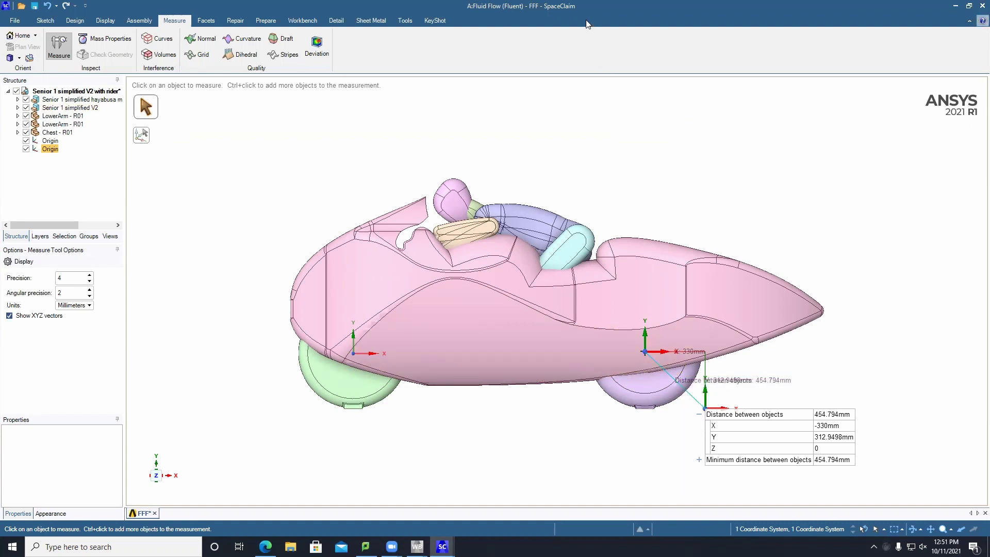
Clear the distance measurement, switch back to Fluent and set the front_wheel rotation-axis origin to X -2.200 m and Y 0.3025 m
click(680, 109)
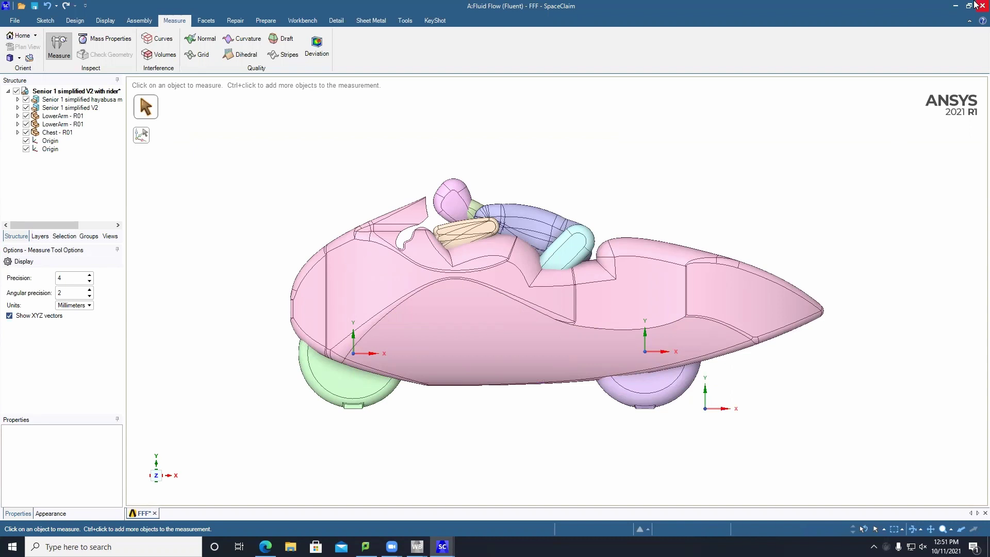
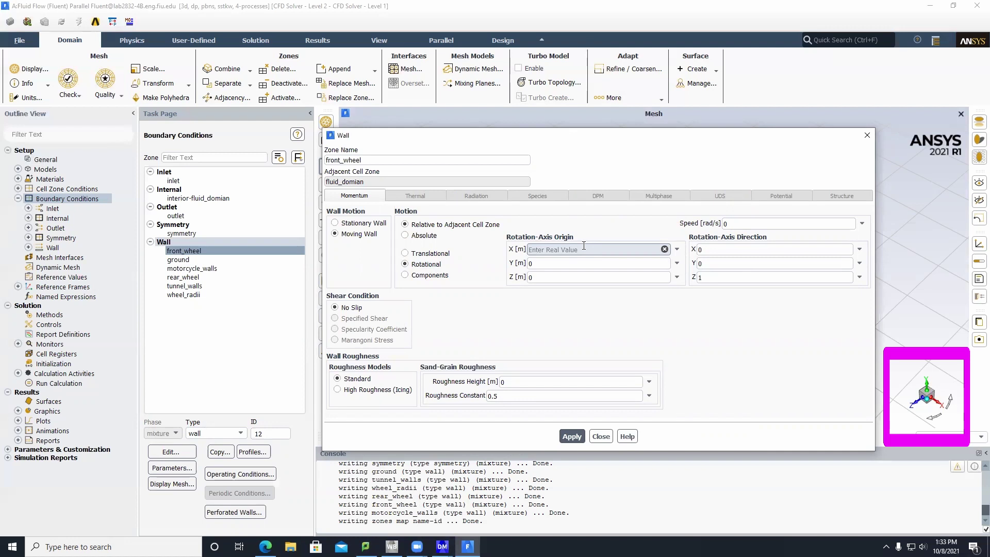
text(-)
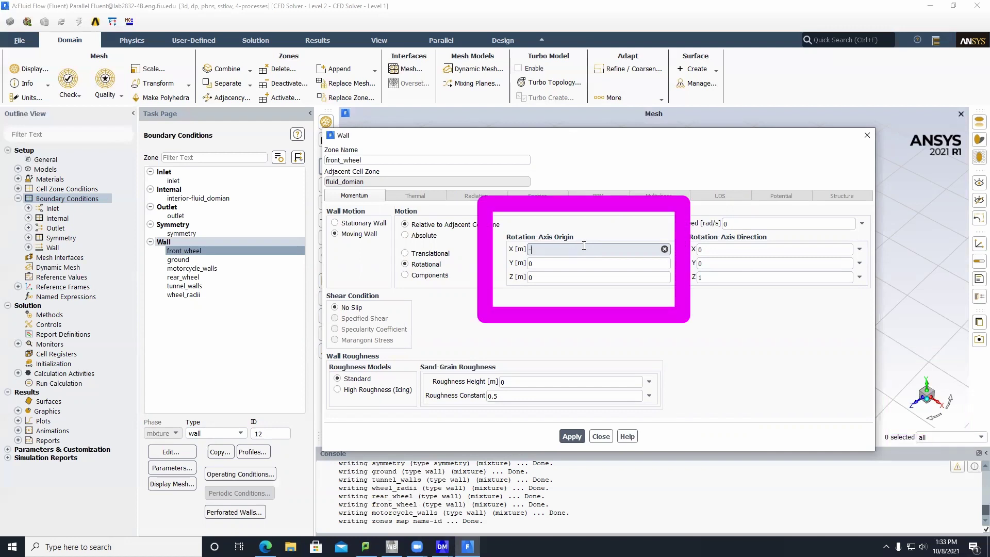
text(2.200)
key(Tab)
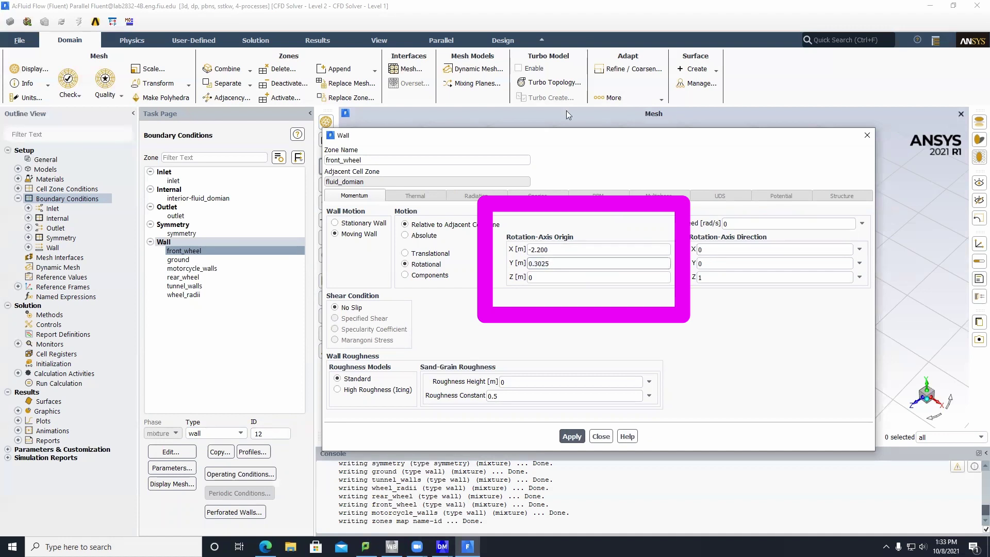
Set the front_wheel rotational speed to 333.3333333333333 rad/s and apply the wall condition
drag(562, 141, 446, 364)
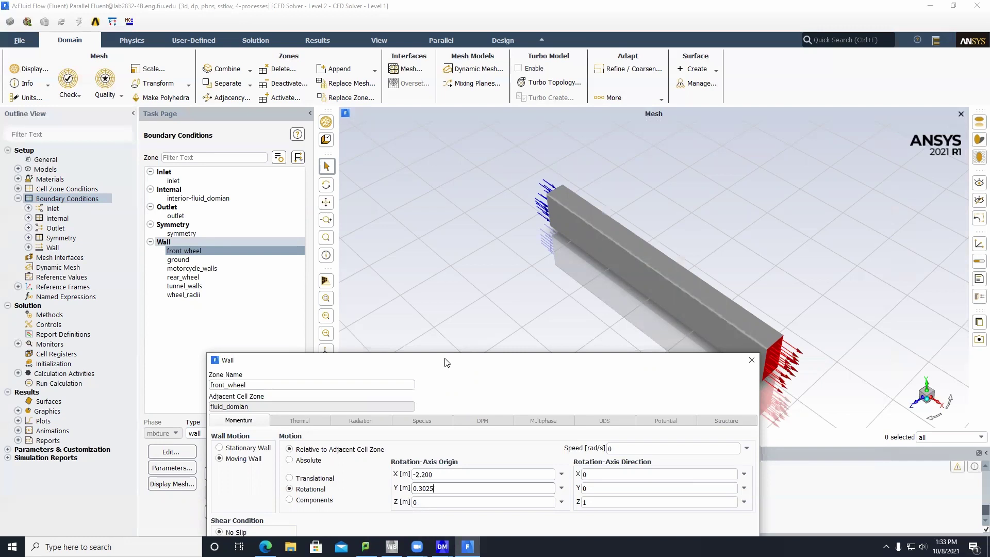
text(333)
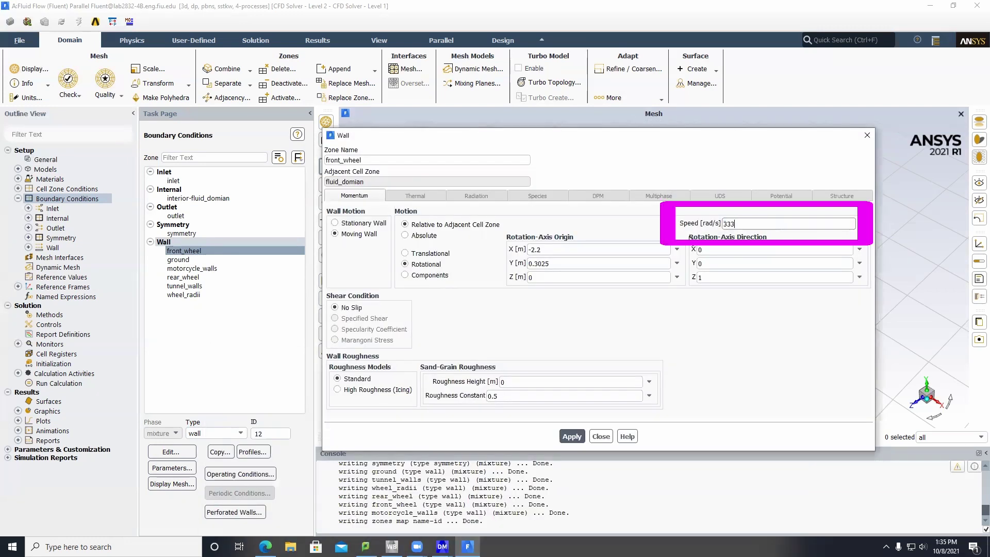
text(.333333333333333)
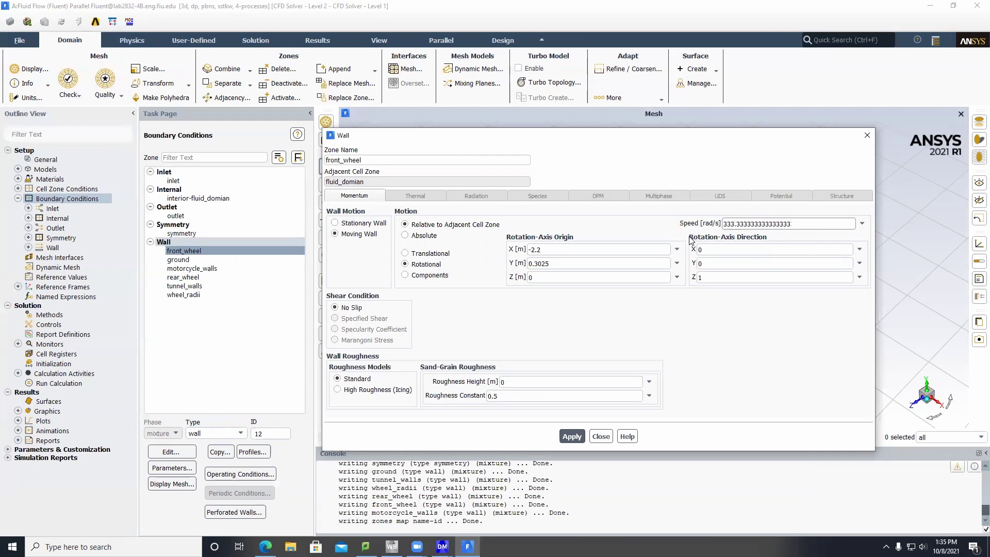
click(571, 436)
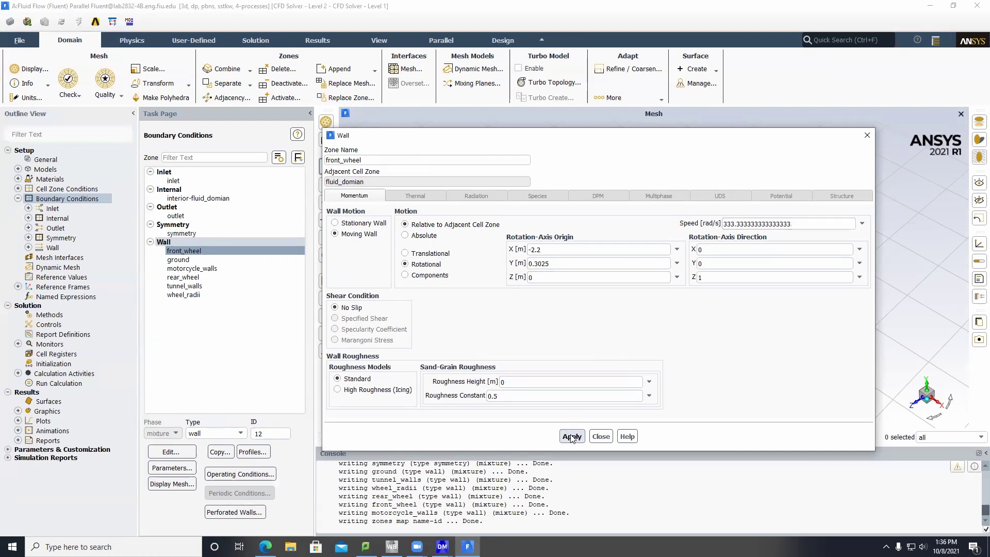
click(601, 436)
Make ground a moving translational wall at 100 m/s along X, and keep motorcycle_walls as a stationary no-slip wall
click(178, 259)
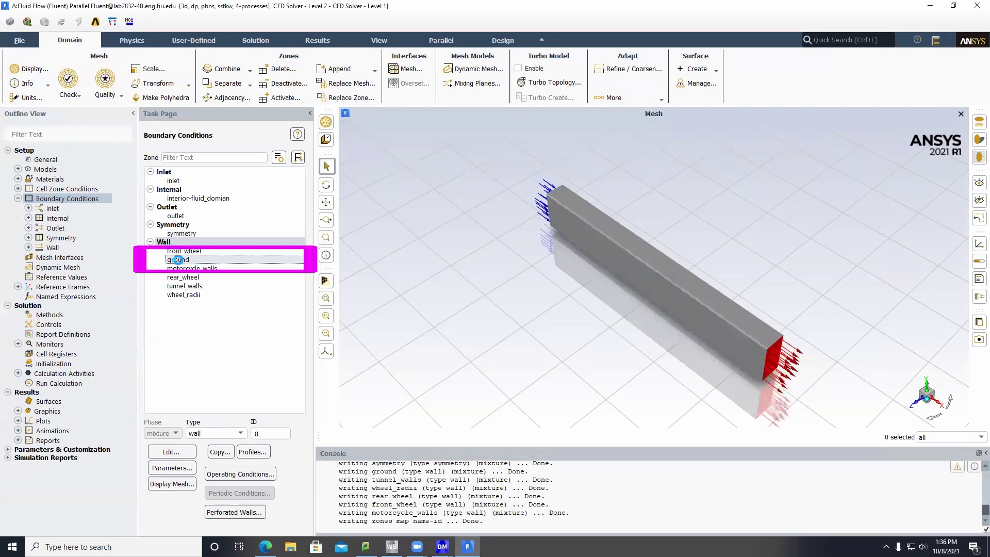
double_click(178, 260)
click(355, 234)
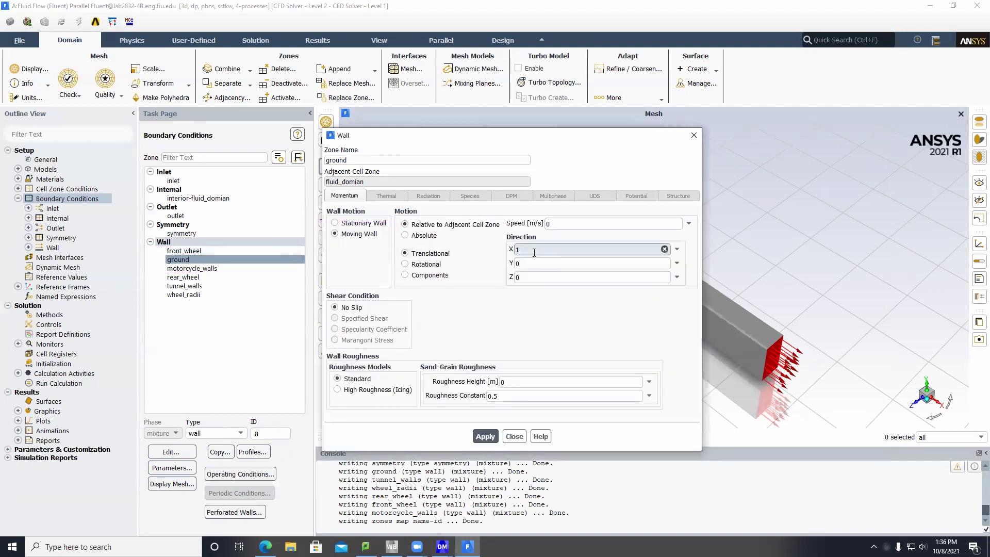
mouse_move(481, 135)
mouse_down()
mouse_move(378, 361)
mouse_move(399, 281)
mouse_up()
double_click(467, 368)
text(100)
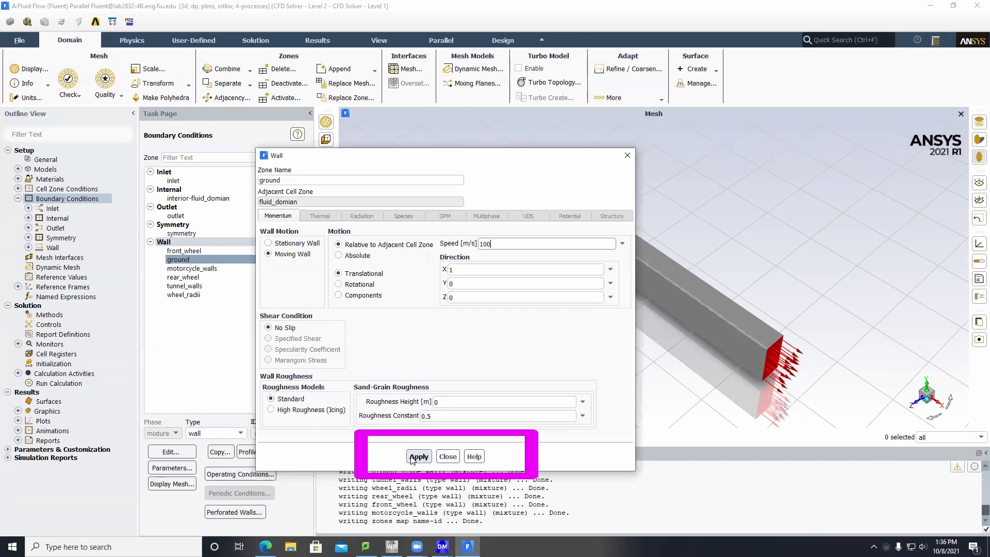
click(418, 456)
click(447, 457)
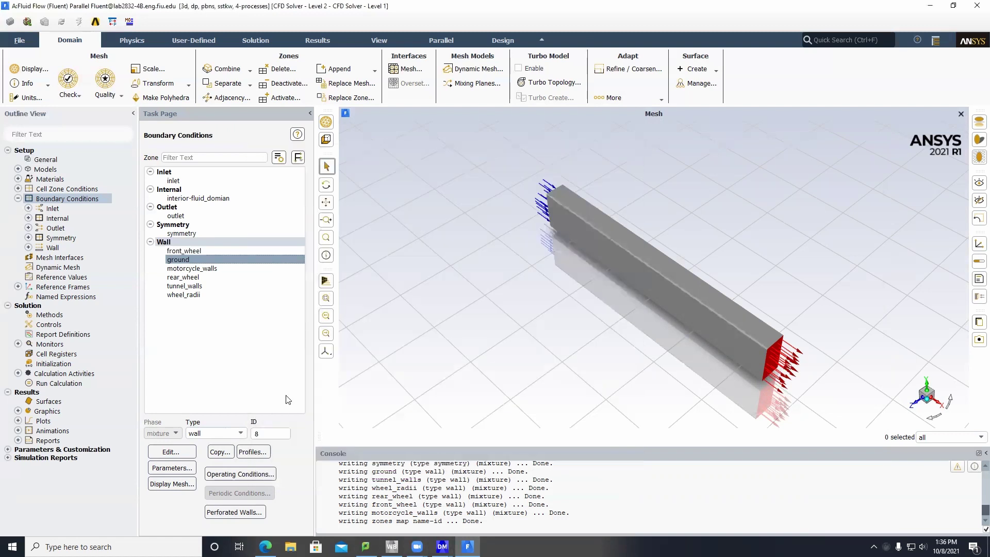
click(205, 268)
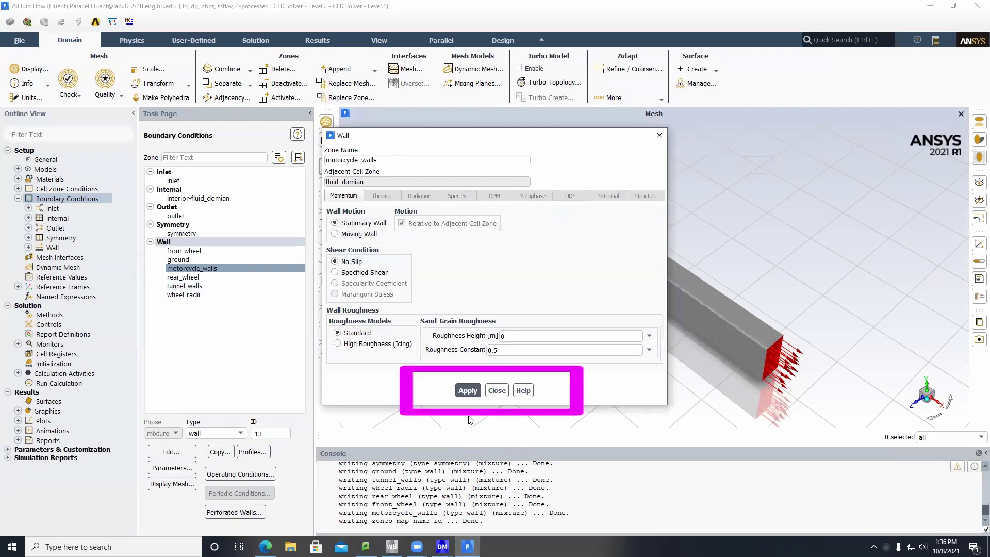
click(496, 390)
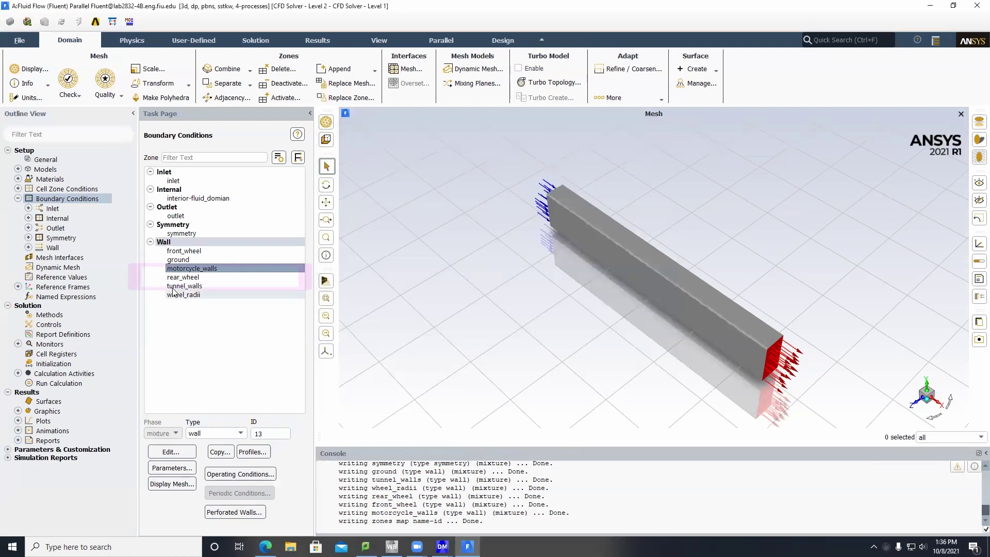
Make rear_wheel a moving rotational wall with its rotation-axis origin at X -0.250 m and Y 0.3129498 m
click(196, 277)
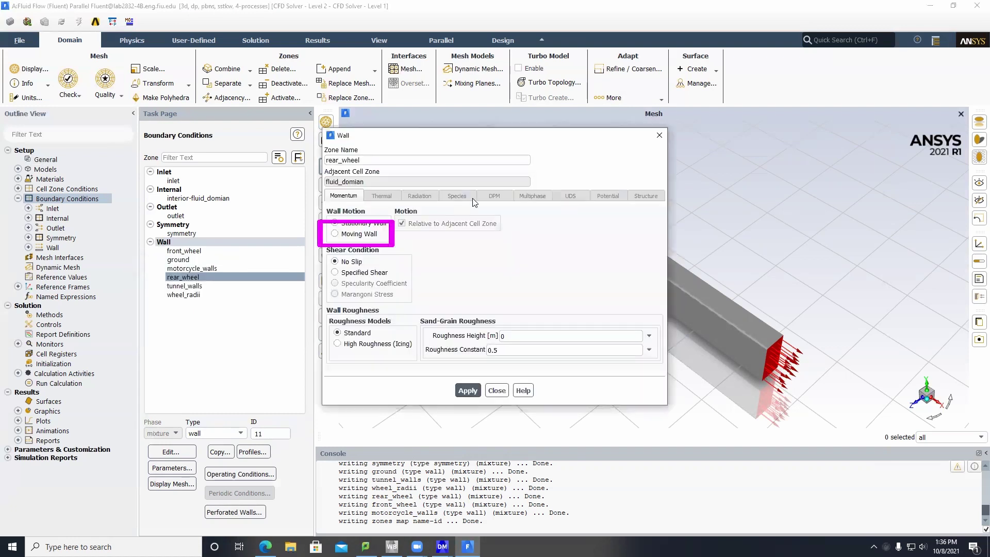
click(336, 233)
click(405, 264)
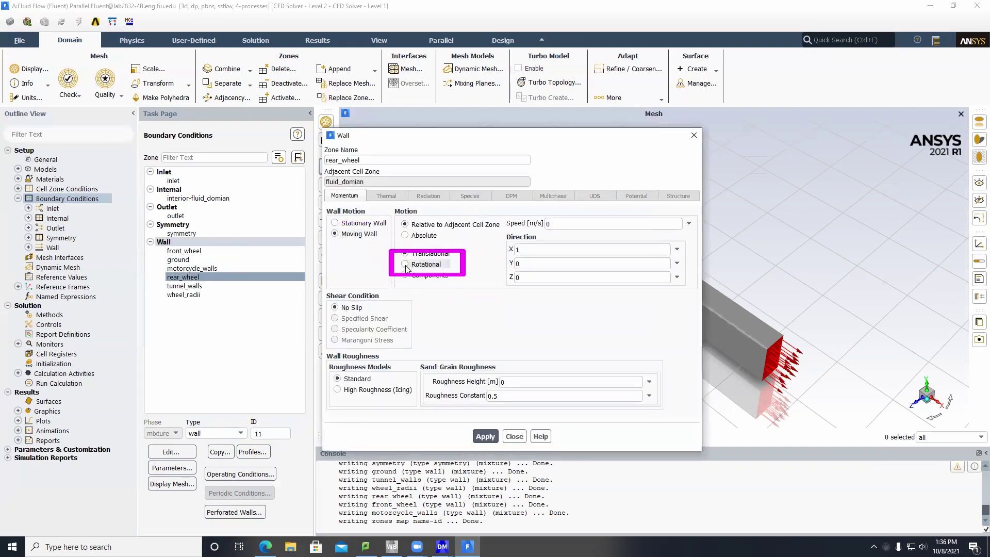
double_click(550, 249)
text(-0.250)
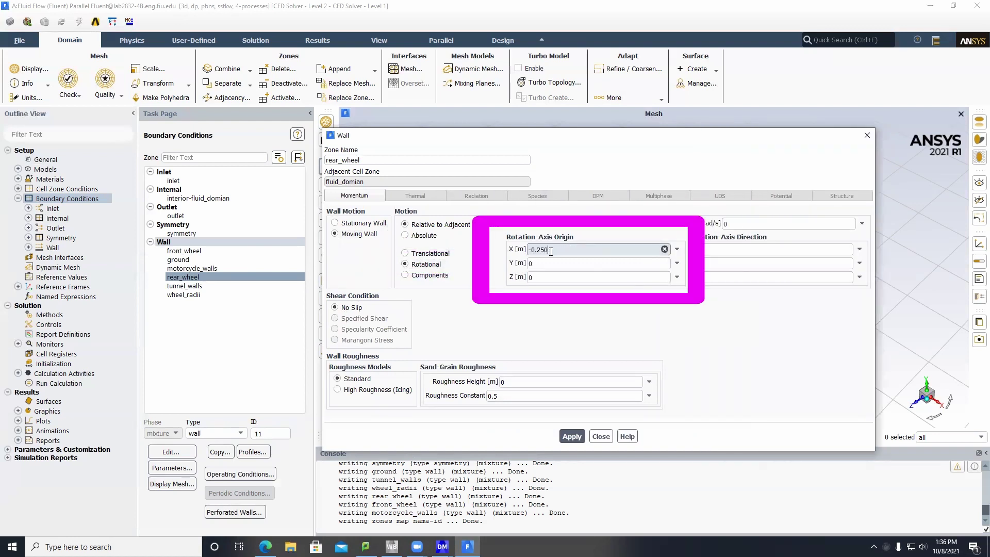
click(547, 262)
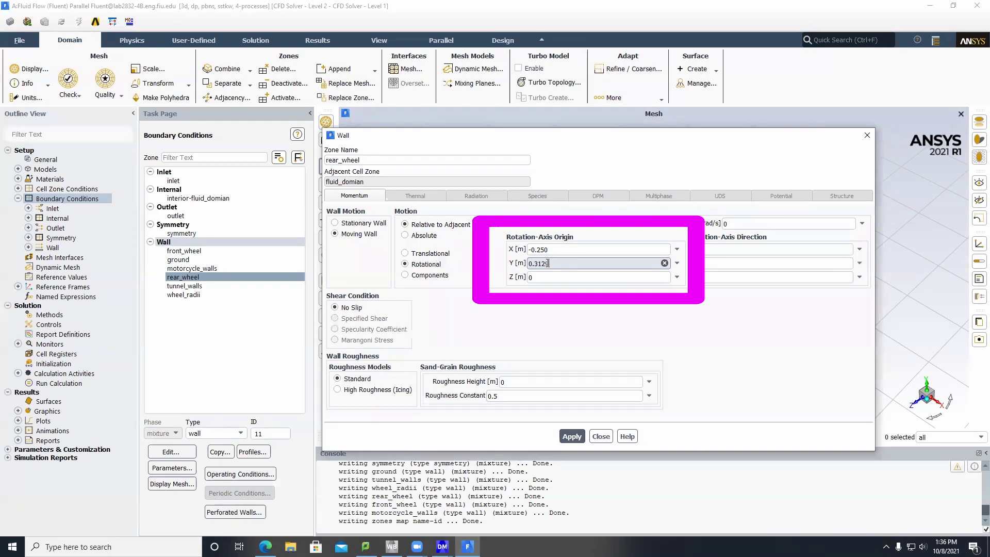
text(498)
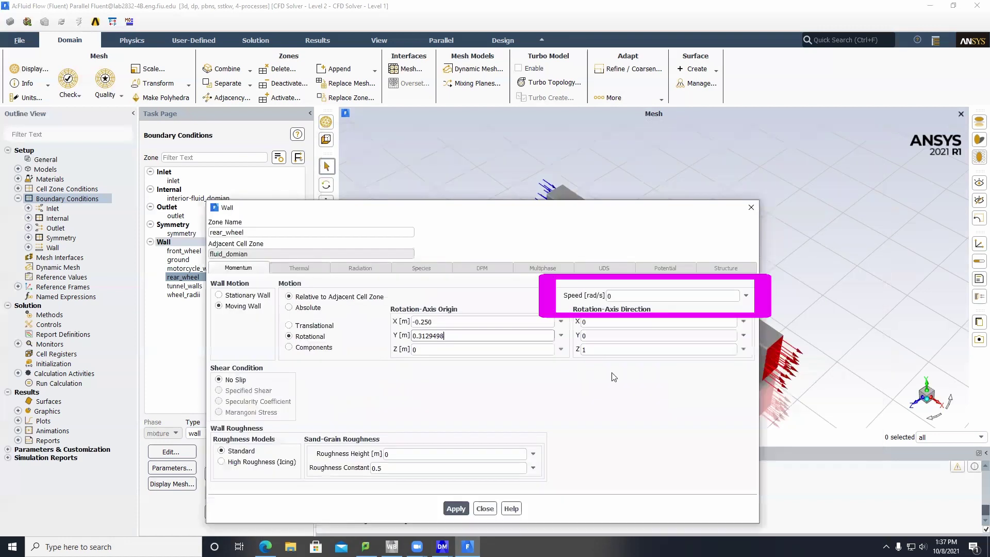
Set the rear_wheel rotational speed to 321.646 rad/s and apply the wall condition
click(617, 296)
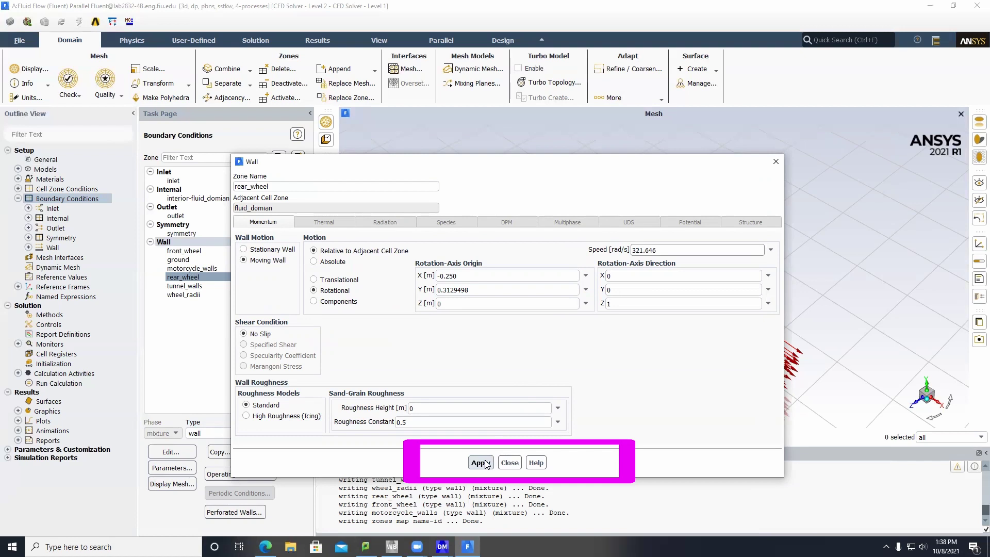
click(485, 462)
click(509, 462)
Give tunnel_walls a specified-shear condition with zero shear stress in all components and apply it
click(183, 285)
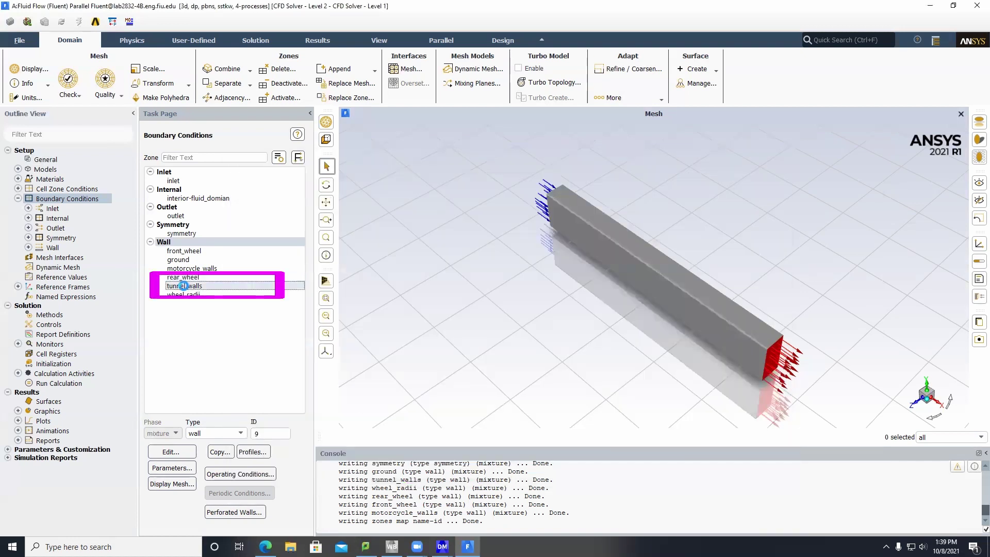
double_click(183, 286)
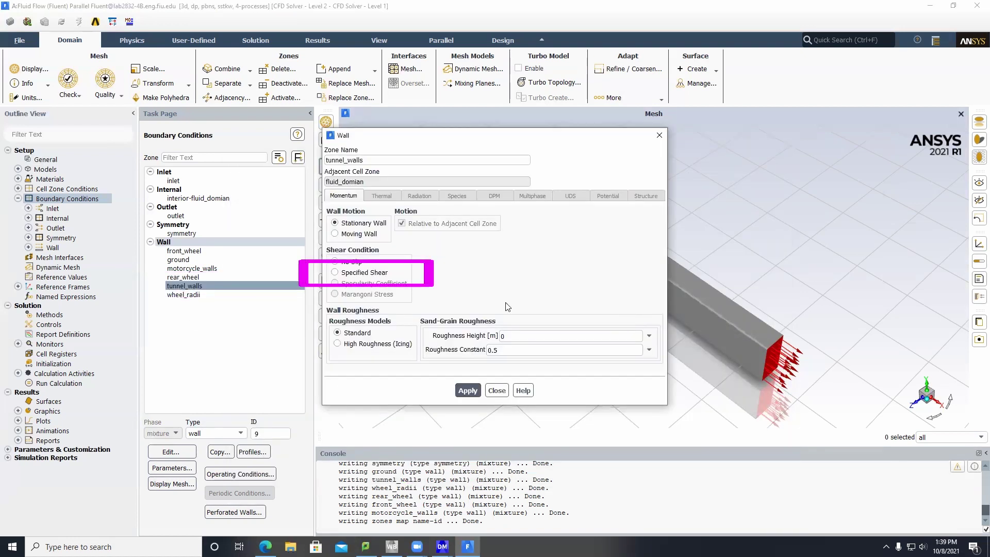
click(336, 274)
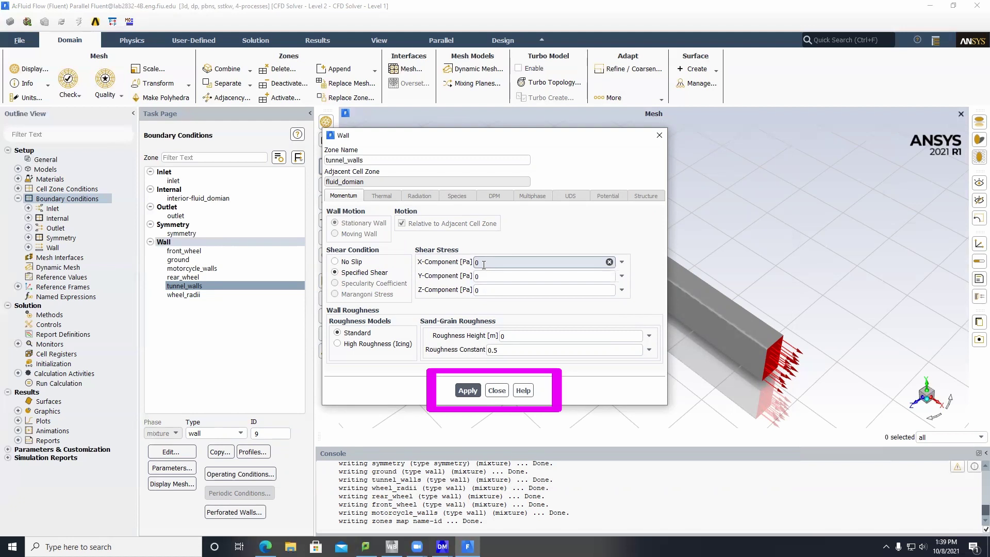
click(468, 391)
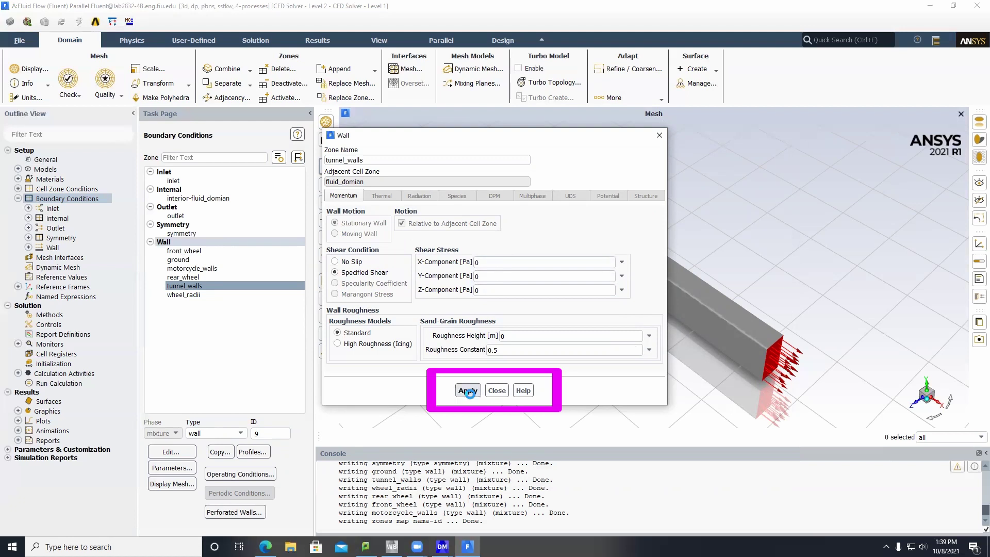
click(496, 391)
Give wheel_radii a specified-shear condition with zero shear stress in all components and apply it
click(184, 295)
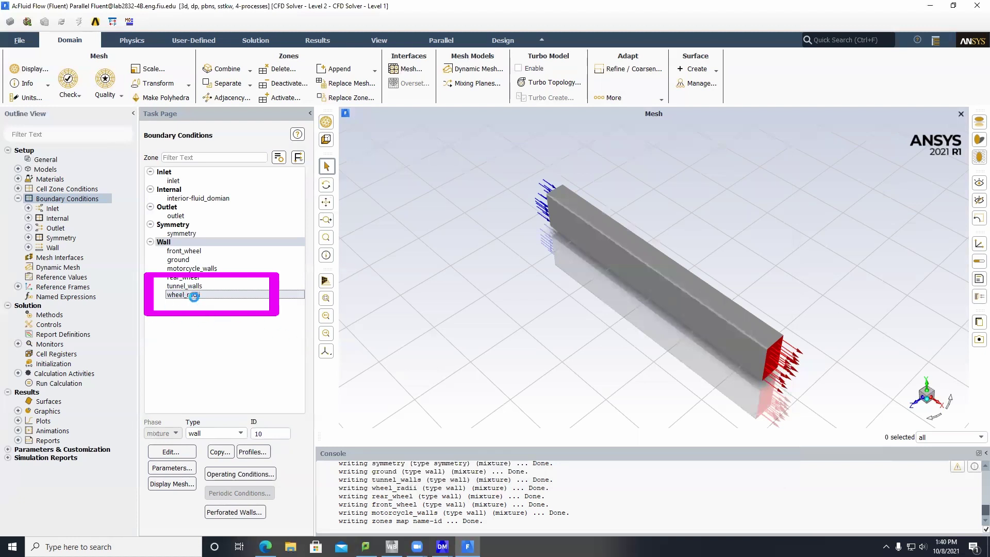
double_click(194, 296)
click(335, 272)
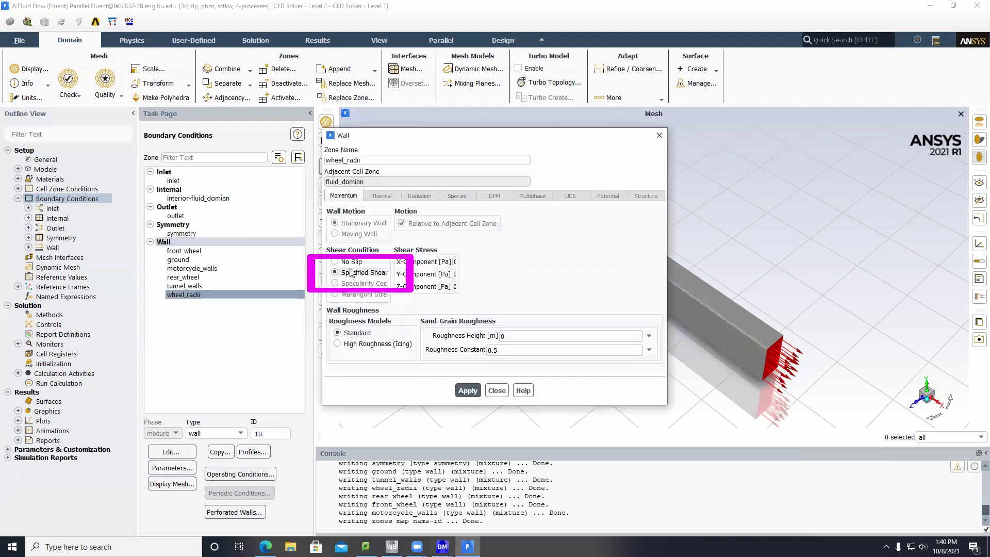
click(473, 391)
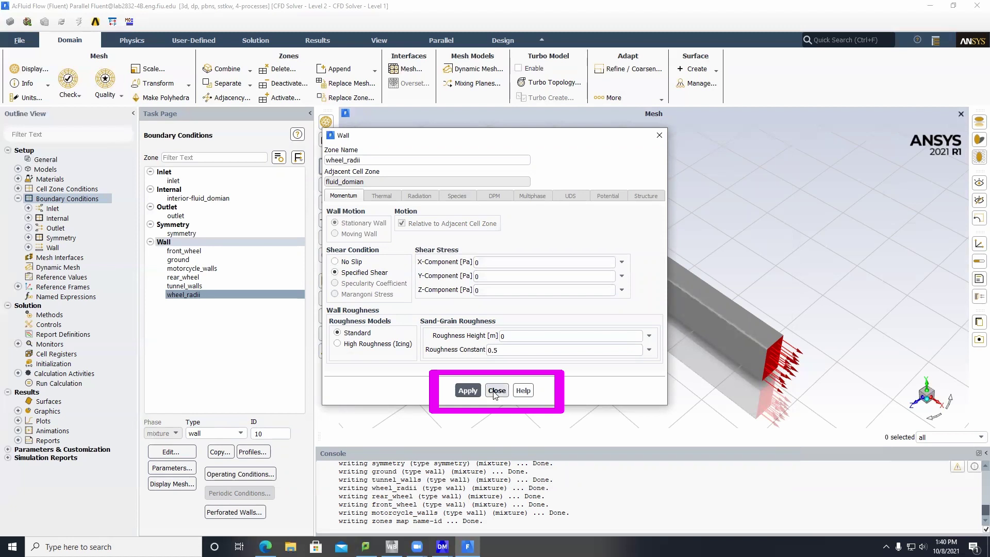
click(496, 391)
Open the reference values and compute them from the inlet
click(18, 198)
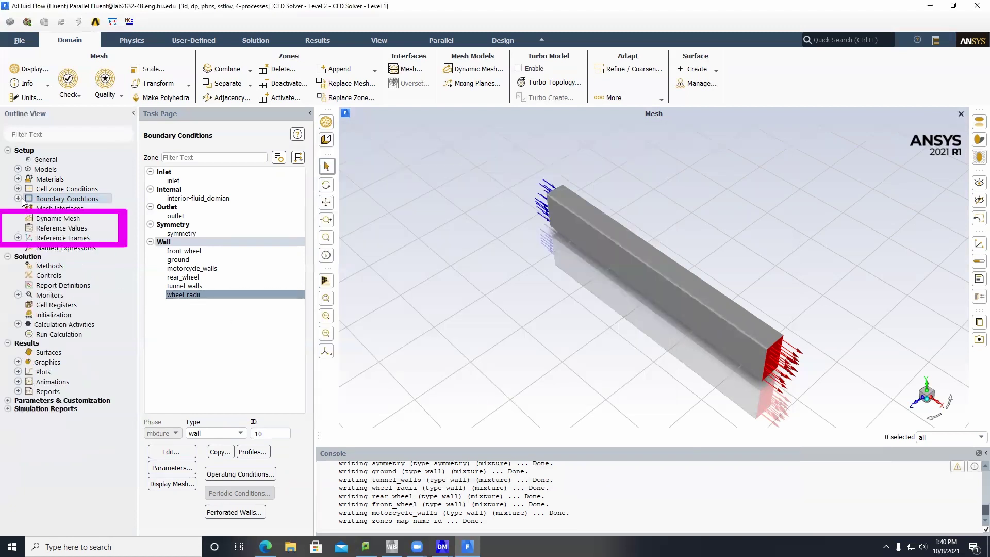
click(55, 228)
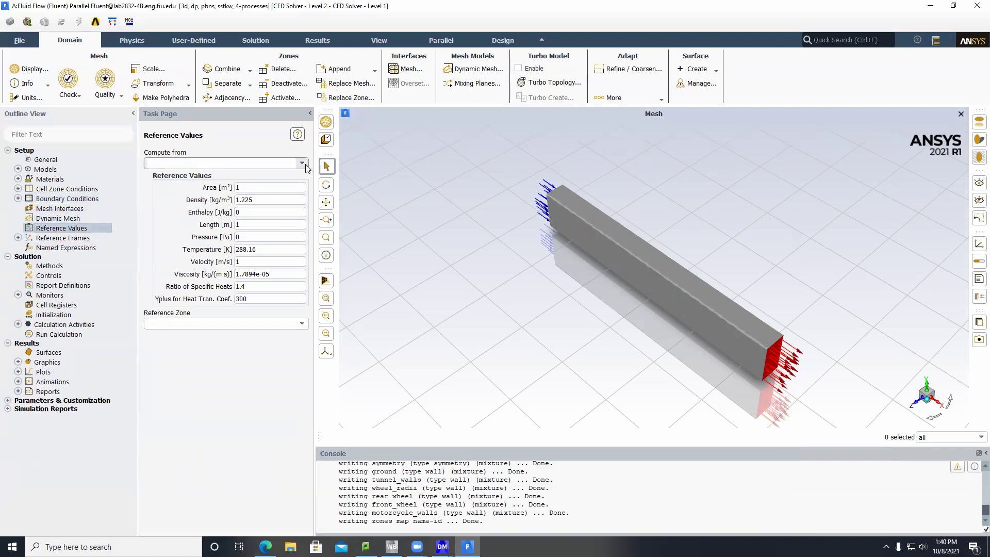
click(304, 163)
click(164, 190)
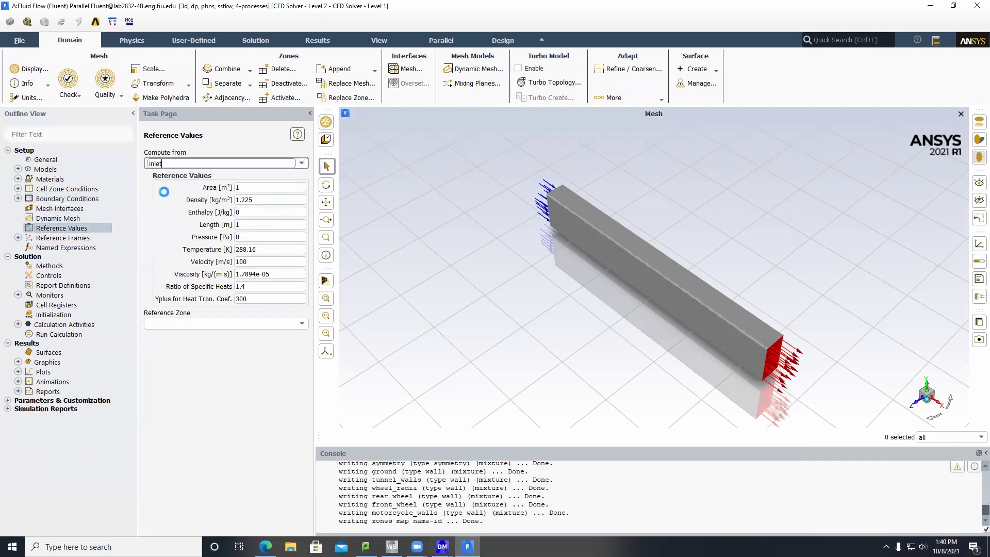
Compute the projected area in the X direction for front_wheel, motorcycle_walls and rear_wheel with a minimum feature size of 0.00005 m
click(326, 42)
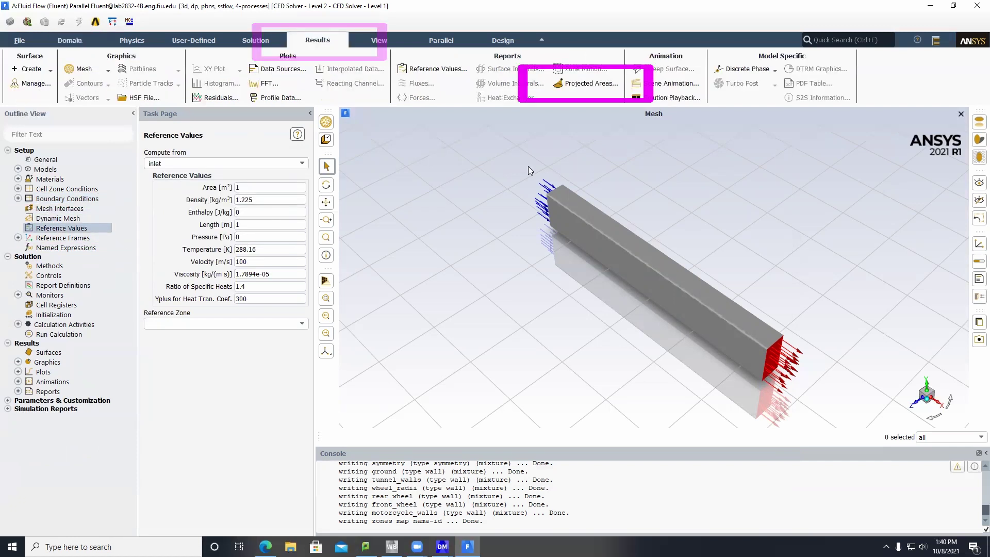
click(588, 83)
drag(235, 269, 235, 364)
click(250, 396)
click(270, 424)
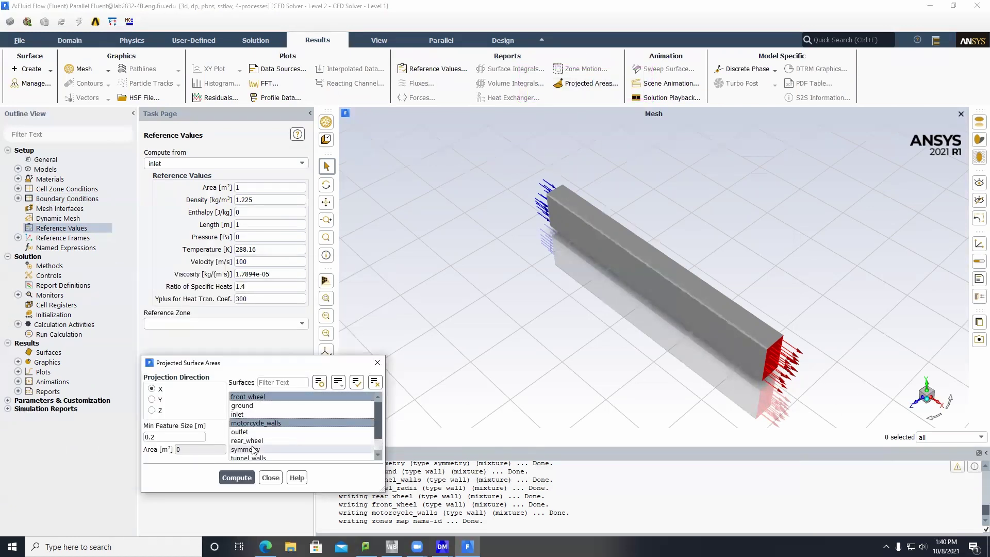
click(265, 441)
double_click(175, 437)
text(0.00005)
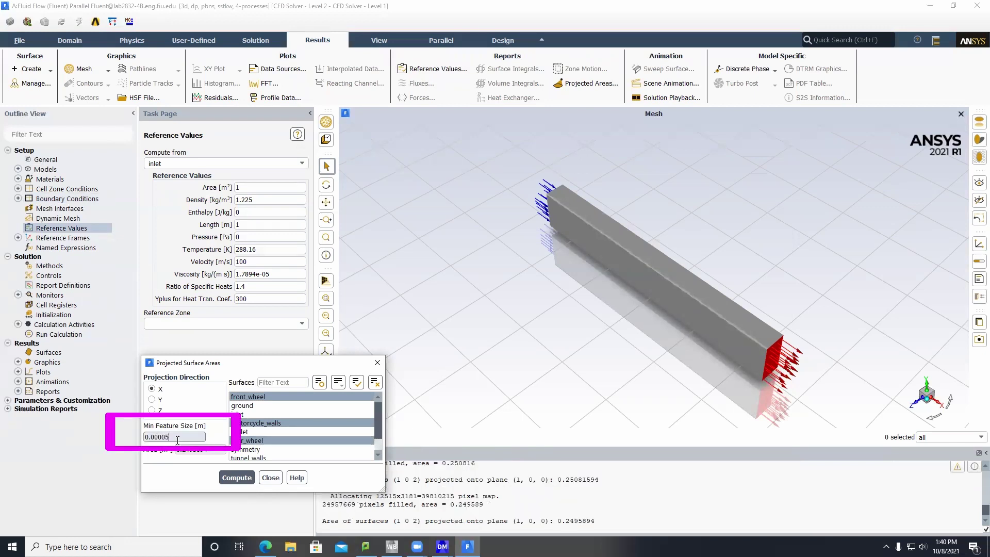
click(239, 477)
Set the reference area to 0.2495 m² and close the projected surface area calculation
click(253, 189)
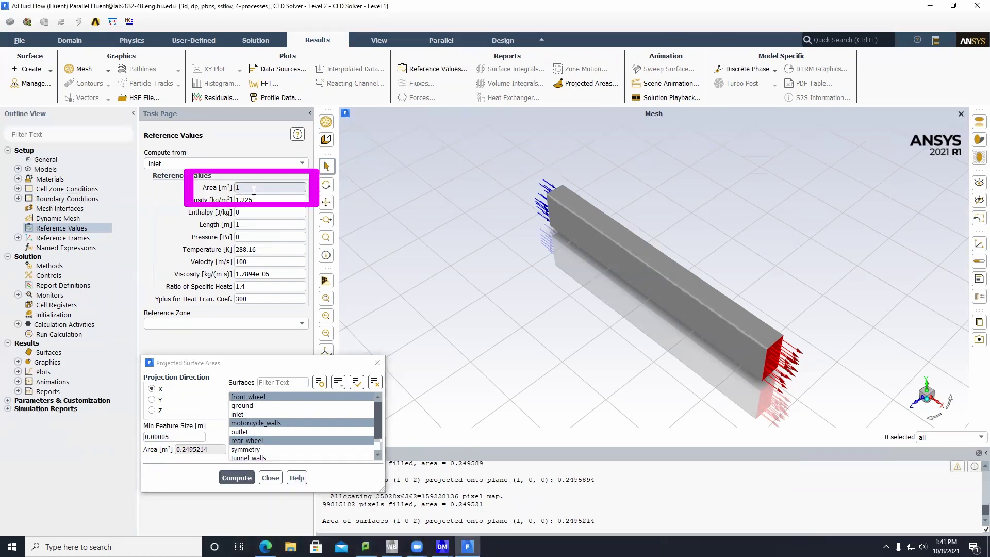
key(BackSpace)
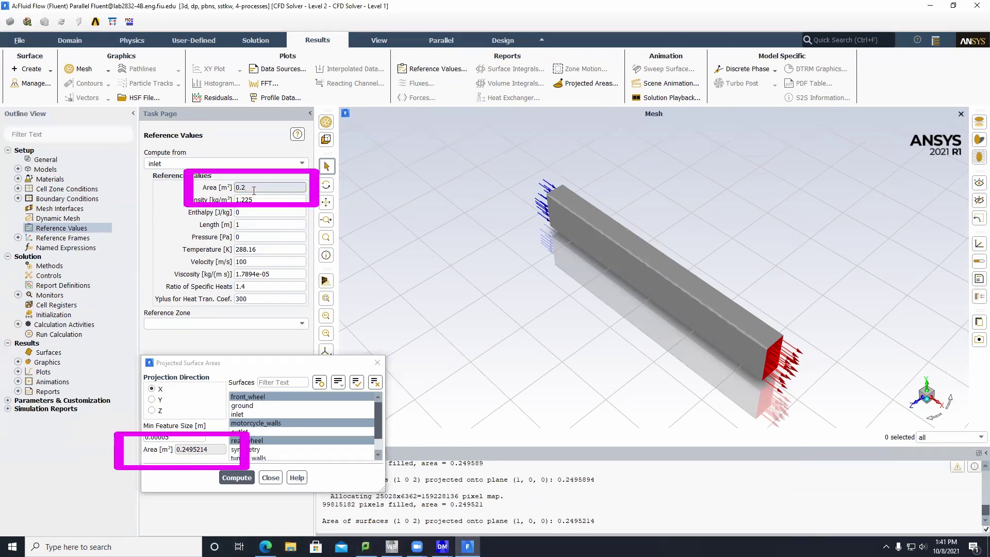
text(0.2495)
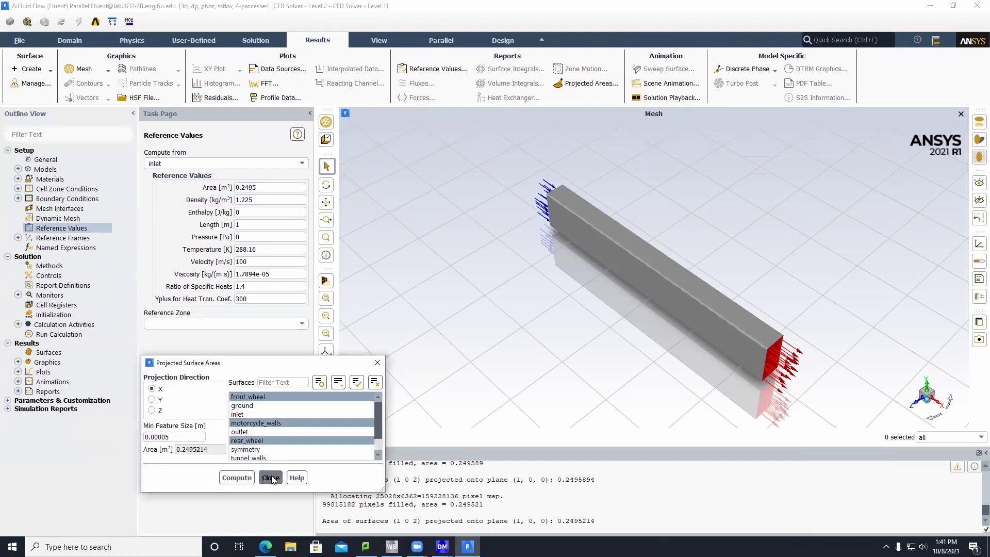
click(270, 478)
Measure the simplified motorcycle model's overall length between its two ends in SOLIDWORKS, and set Fluent's reference length to 3.225 m
click(245, 212)
click(253, 225)
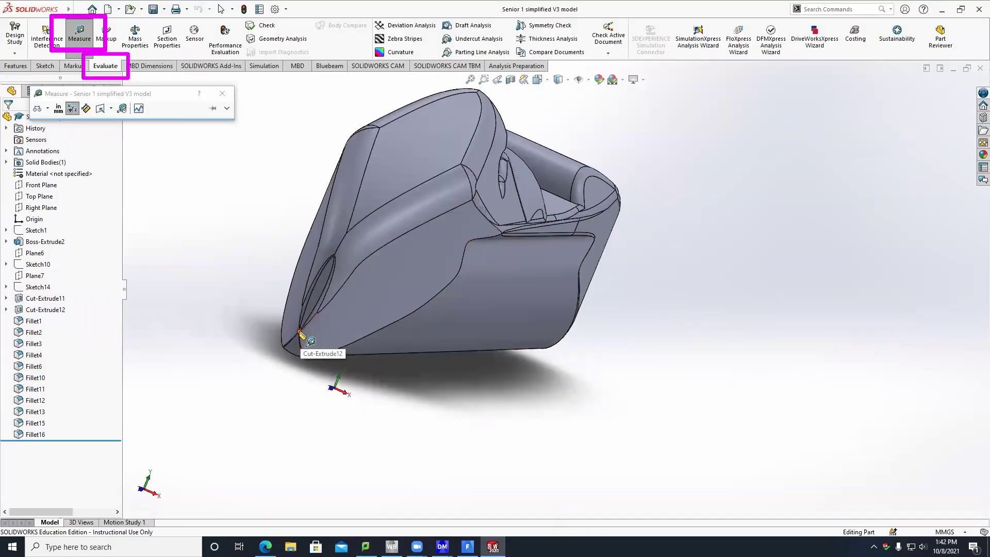
click(299, 331)
middle_drag(448, 377, 622, 353)
scroll(606, 342, down, 5)
scroll(609, 343, down, 3)
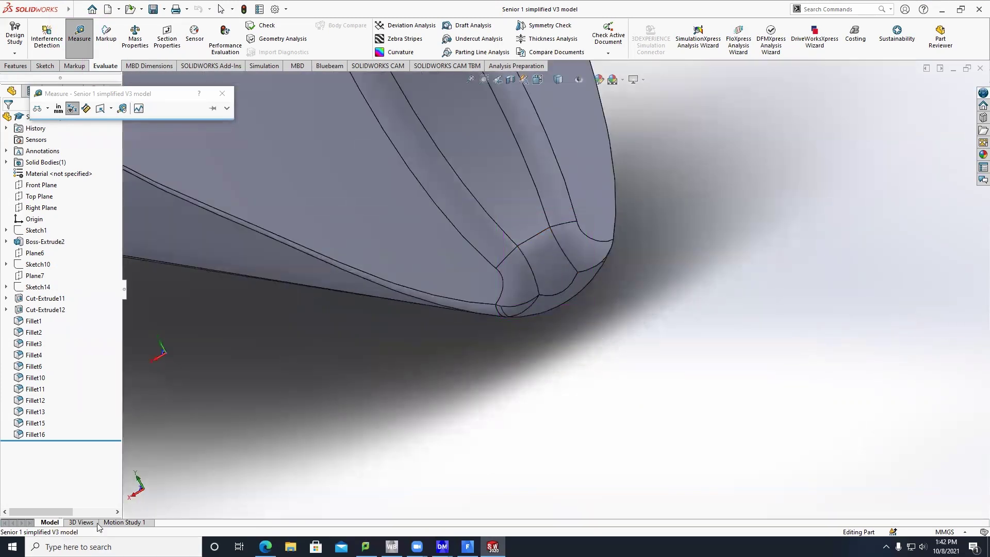
click(132, 496)
click(616, 465)
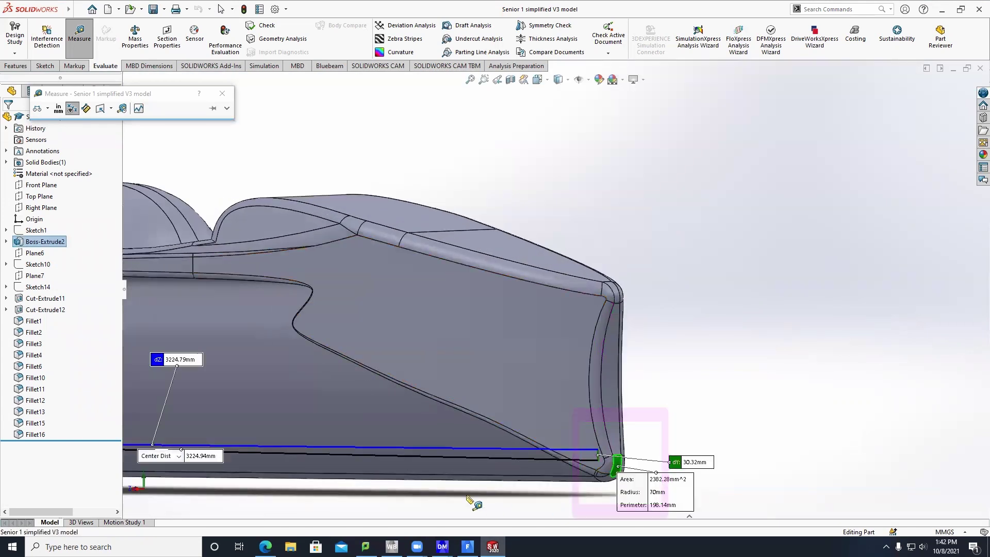
middle_drag(470, 499, 299, 495)
click(146, 493)
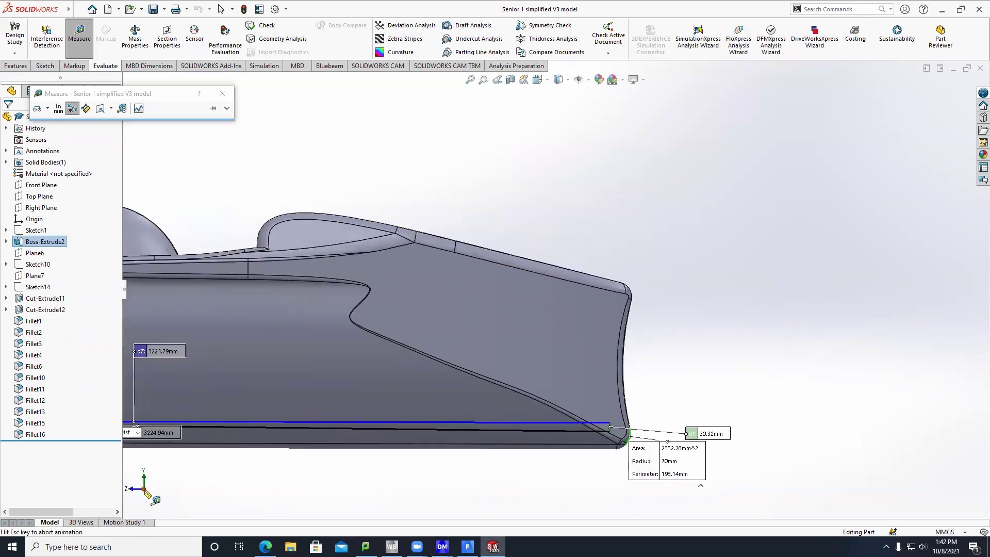
ctrl+middle_drag(227, 466, 429, 423)
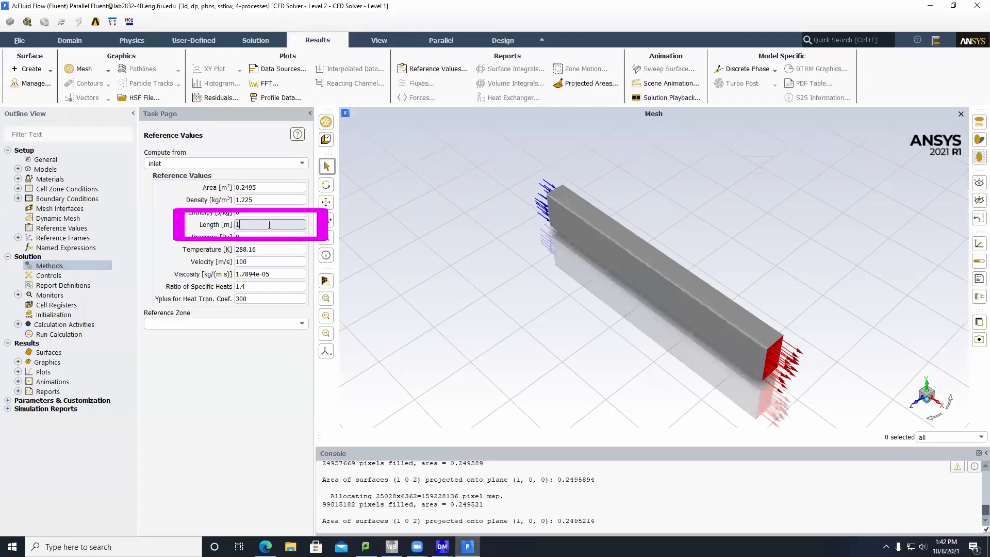
text(3.225)
Start a drag coefficient report definition named cd covering front_wheel, motorcycle_walls and rear_wheel
right_click(45, 285)
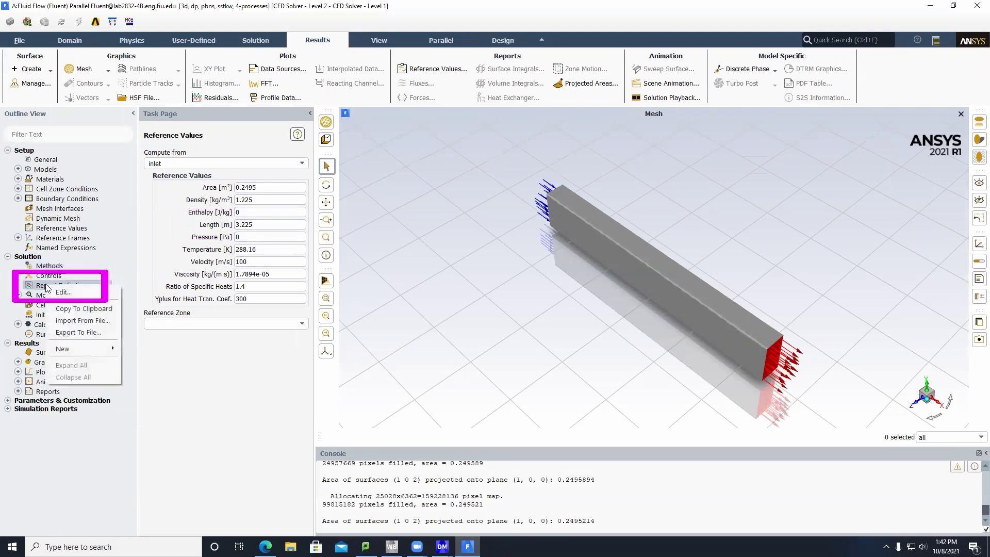
mouse_move(73, 351)
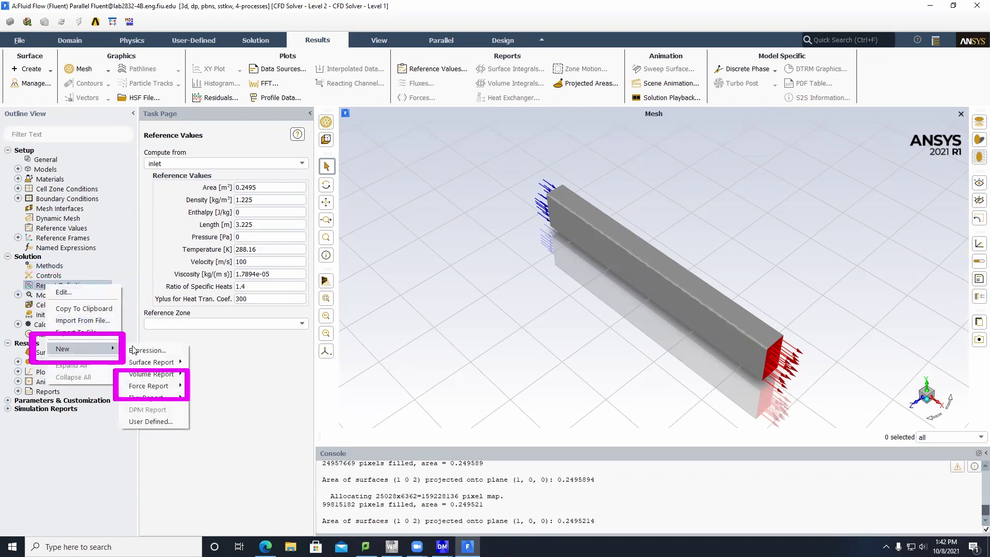
mouse_move(159, 386)
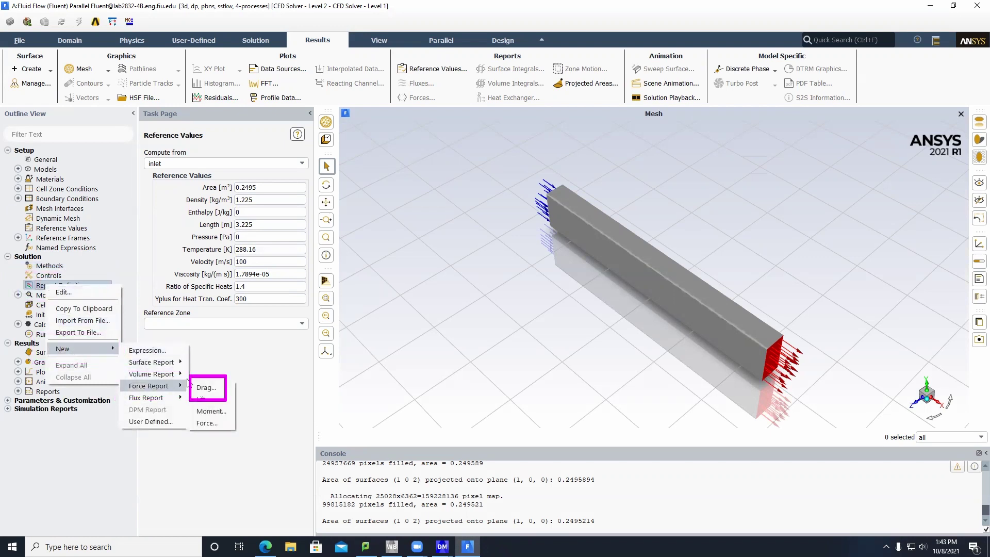
click(205, 387)
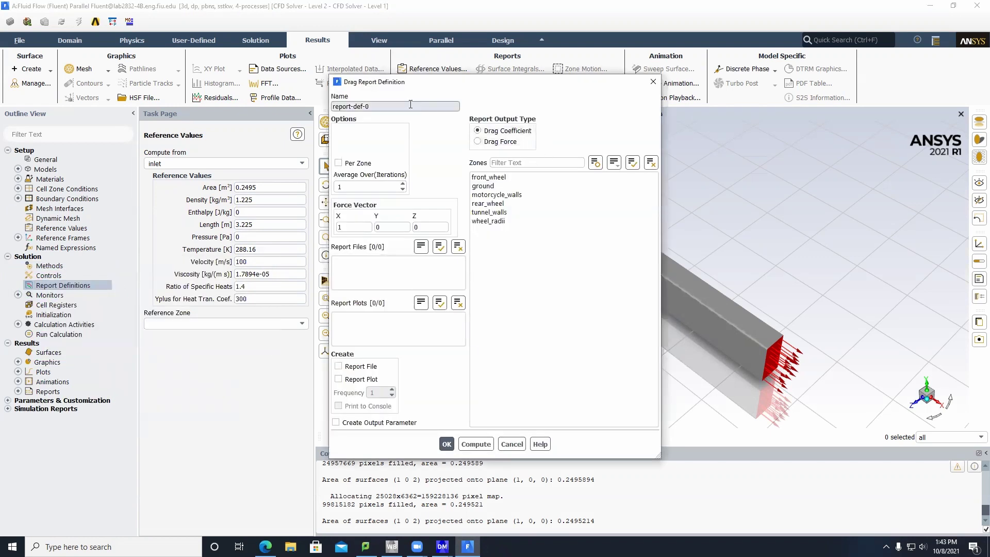
text(cd)
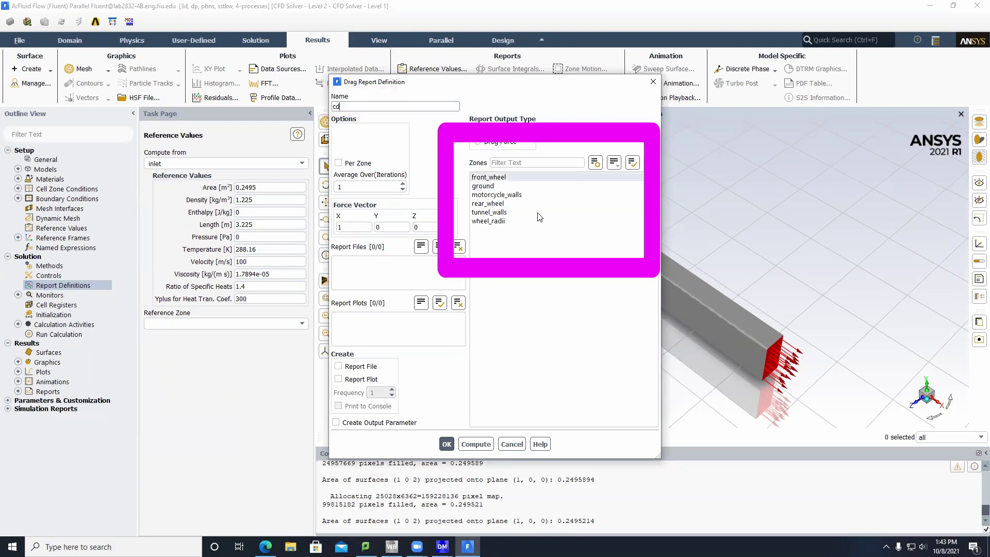
click(504, 177)
ctrl+click(518, 202)
ctrl+click(497, 195)
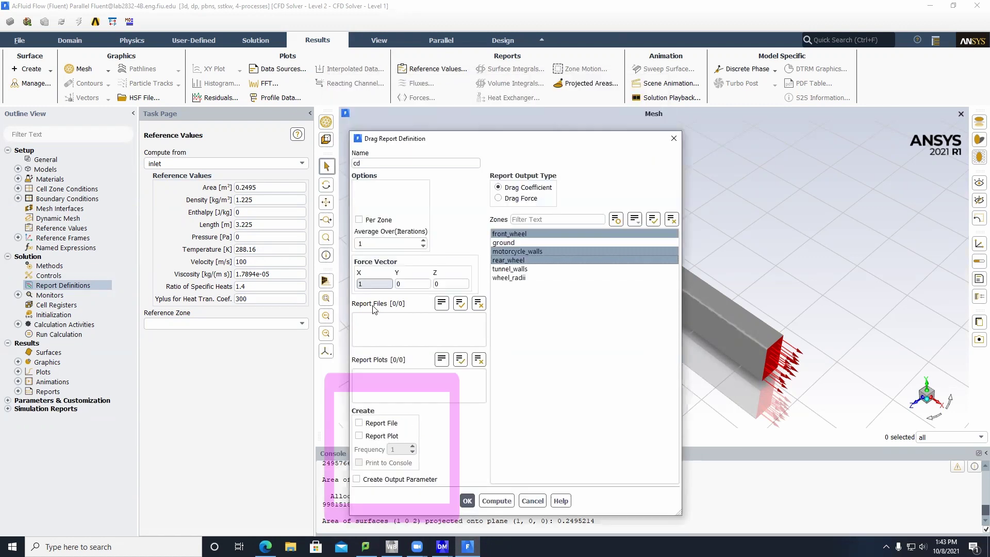
Enable the report file and report plot for the cd definition and create it
click(359, 423)
click(359, 436)
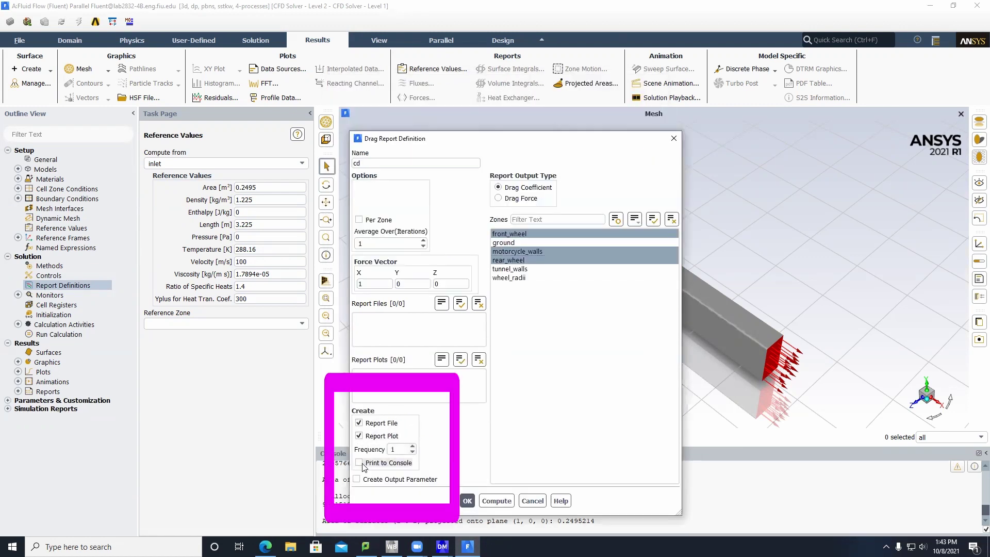
click(468, 501)
Start a drag force report definition named drag covering front_wheel, motorcycle_walls and rear_wheel
right_click(43, 287)
mouse_move(77, 349)
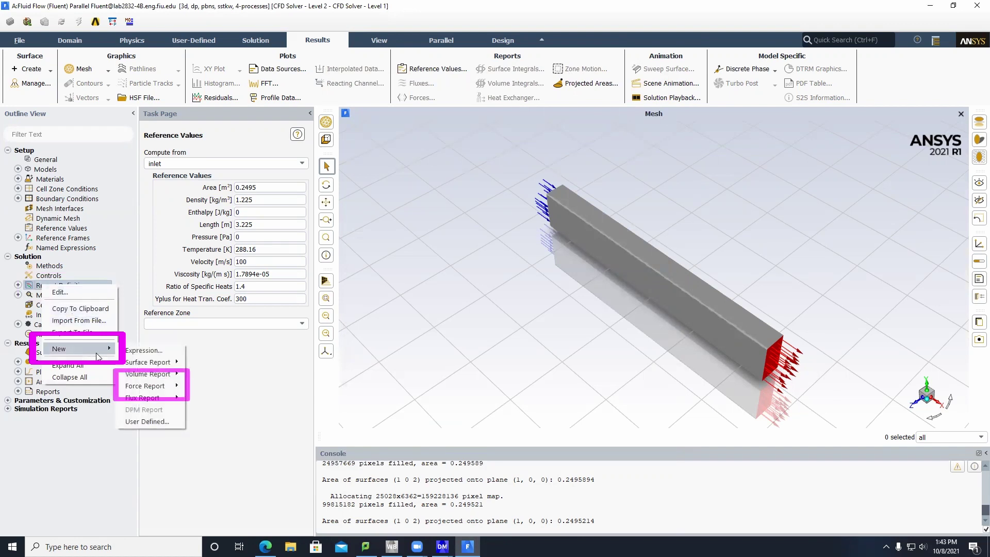
mouse_move(159, 387)
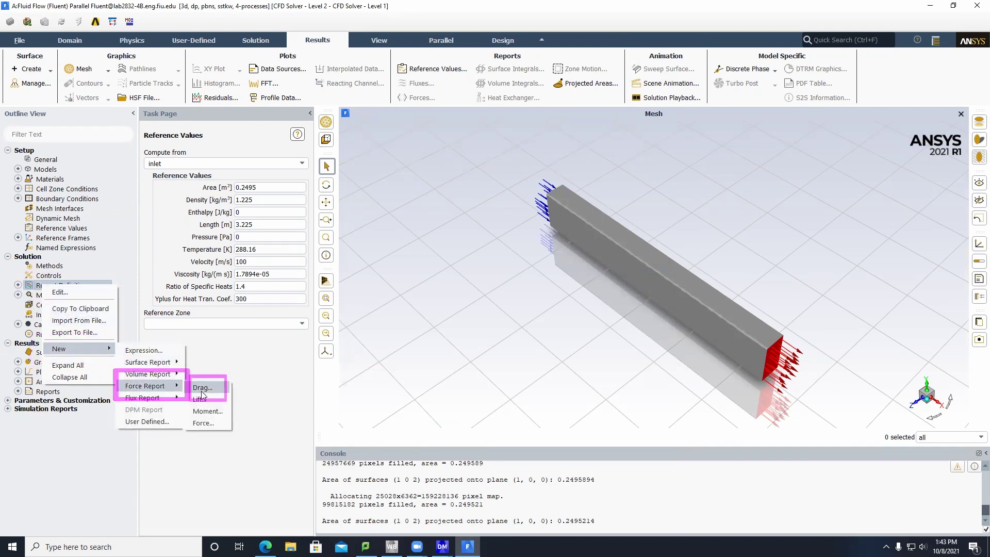
click(208, 389)
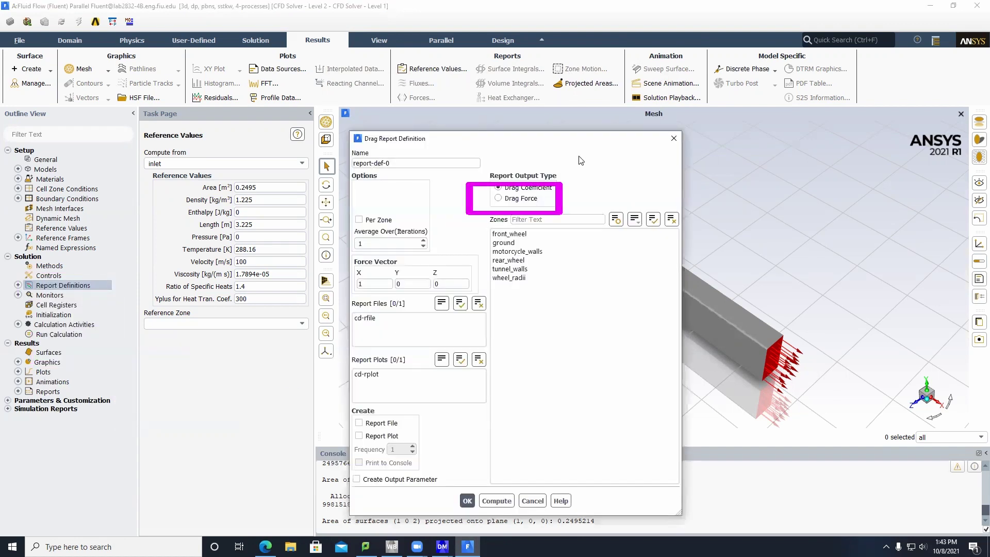
click(511, 201)
text(drag)
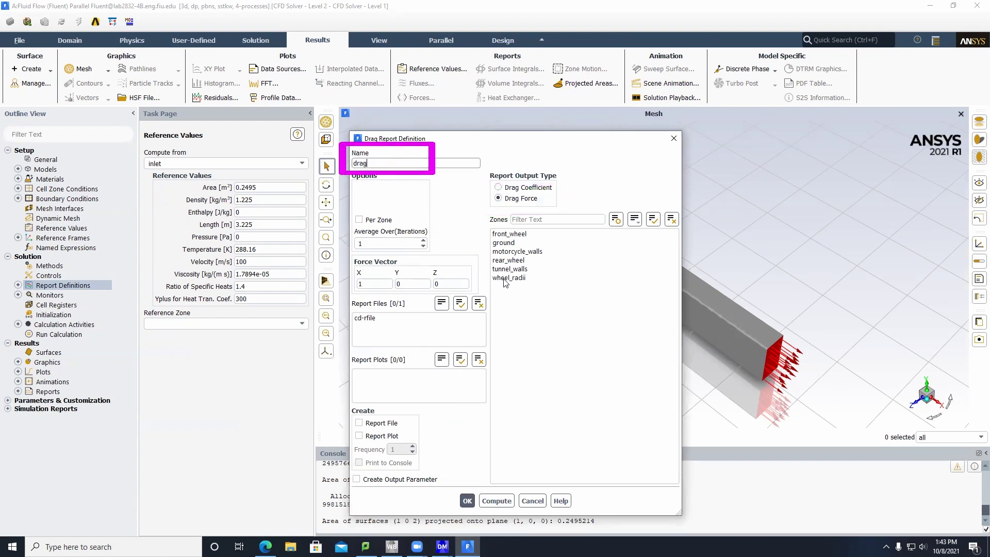
click(509, 234)
click(518, 251)
click(511, 260)
Enable the report file, report plot and console printing for the drag definition and create it
click(359, 423)
click(358, 435)
click(359, 462)
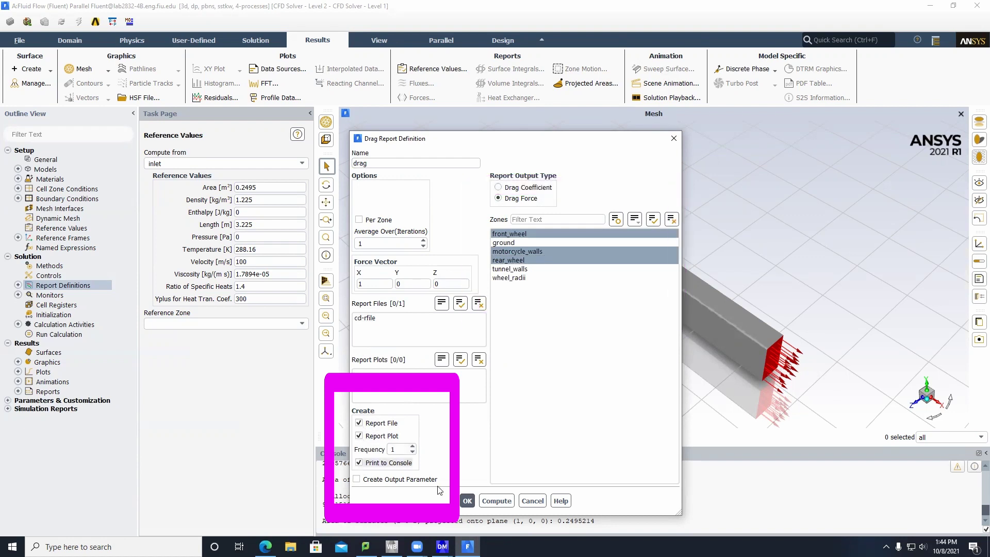
click(466, 501)
Start a lift force report definition named lift covering front_wheel, motorcycle_walls and rear_wheel
right_click(51, 285)
mouse_move(86, 346)
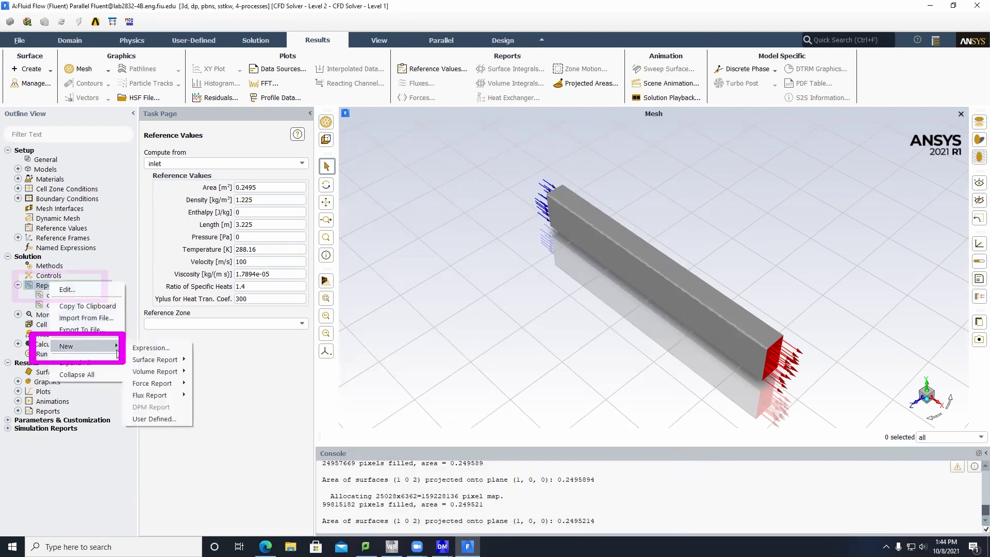
mouse_move(160, 385)
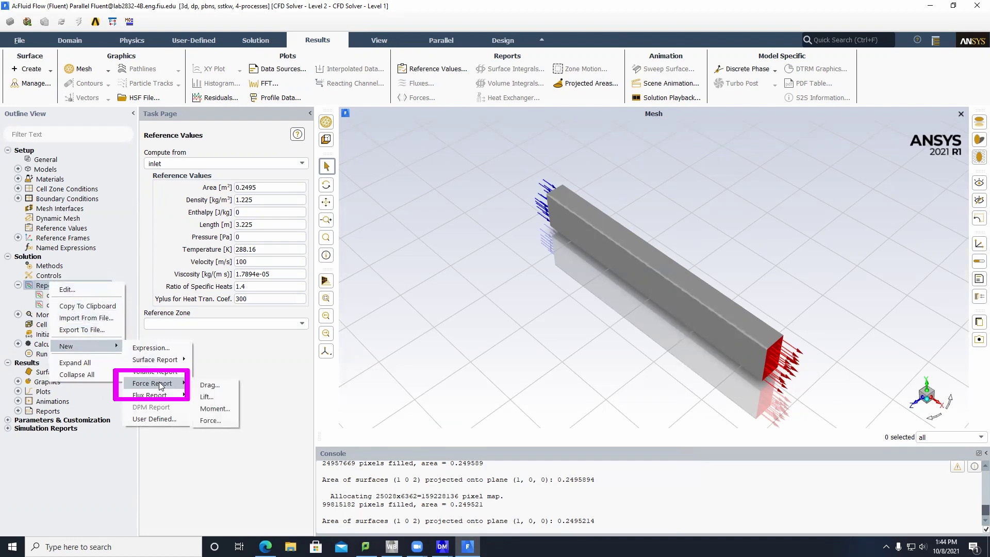
click(214, 395)
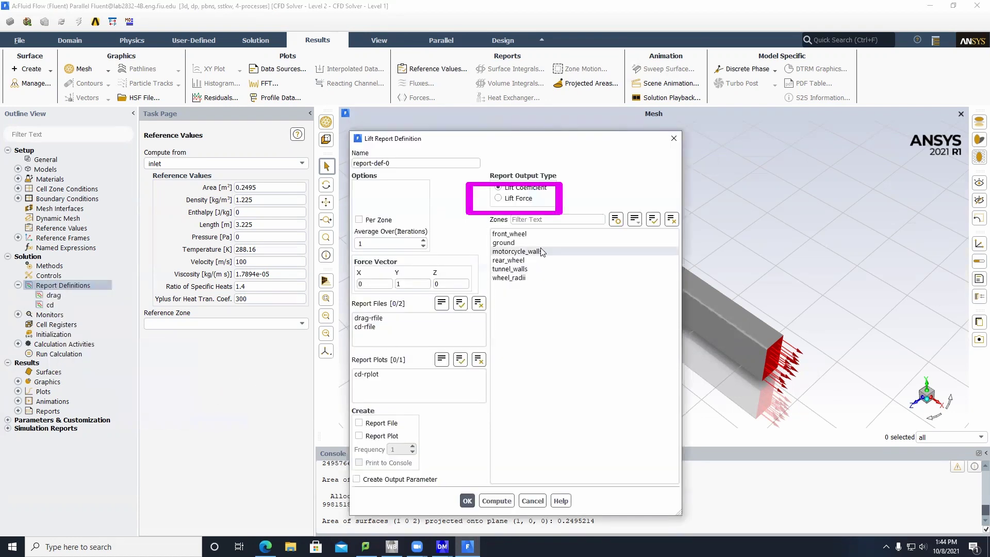
drag(390, 163, 353, 163)
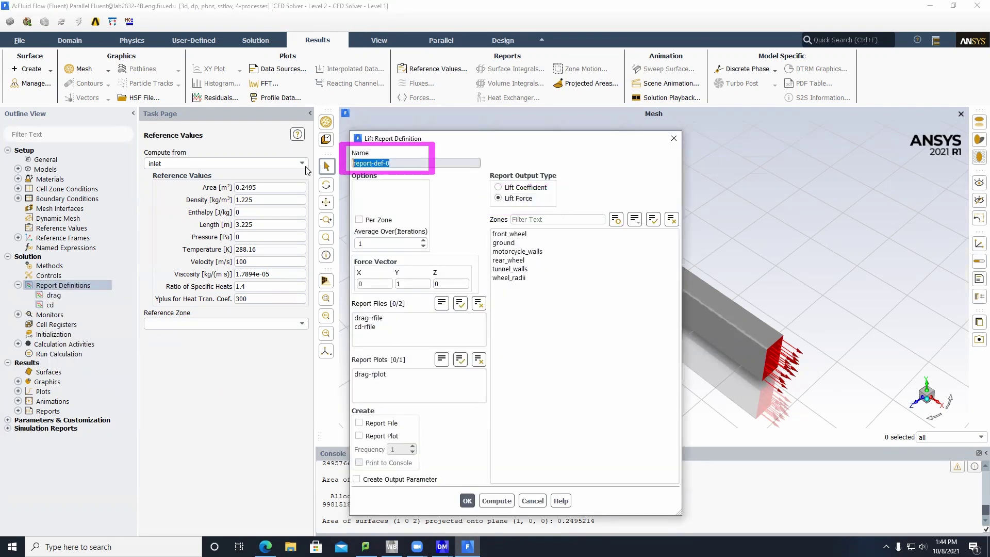
text(lift)
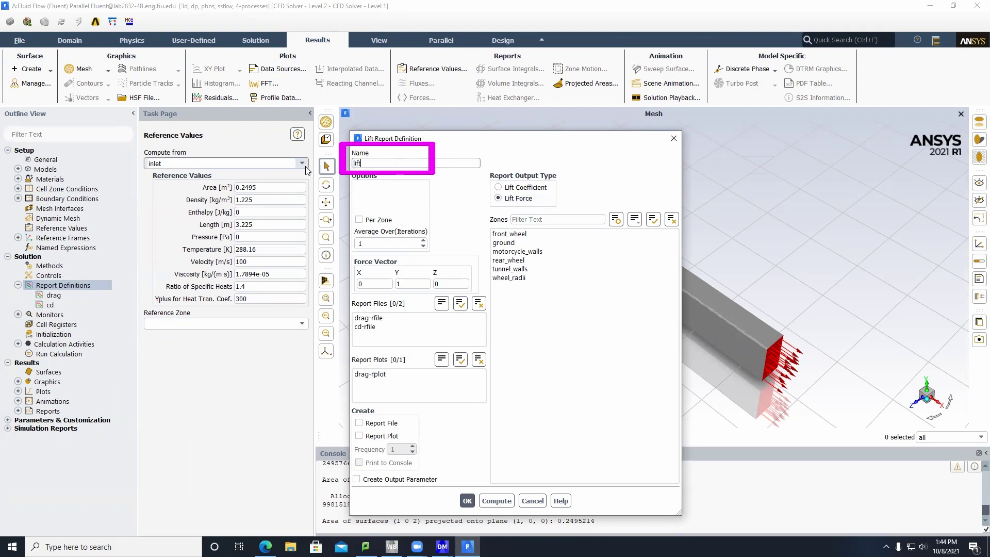
click(510, 234)
click(517, 251)
click(526, 259)
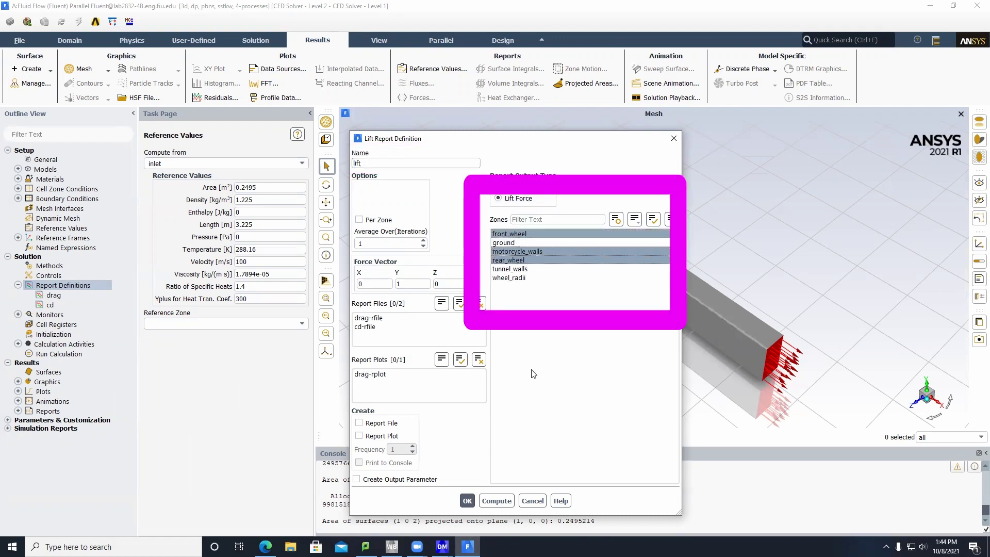
Enable the report file, report plot and console printing for the lift definition and create it
click(359, 422)
click(360, 463)
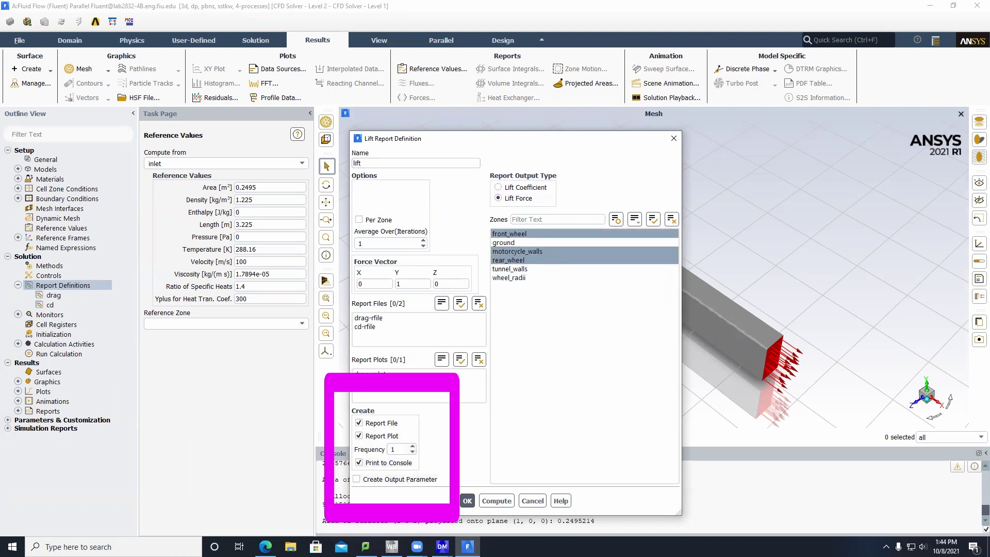
click(468, 501)
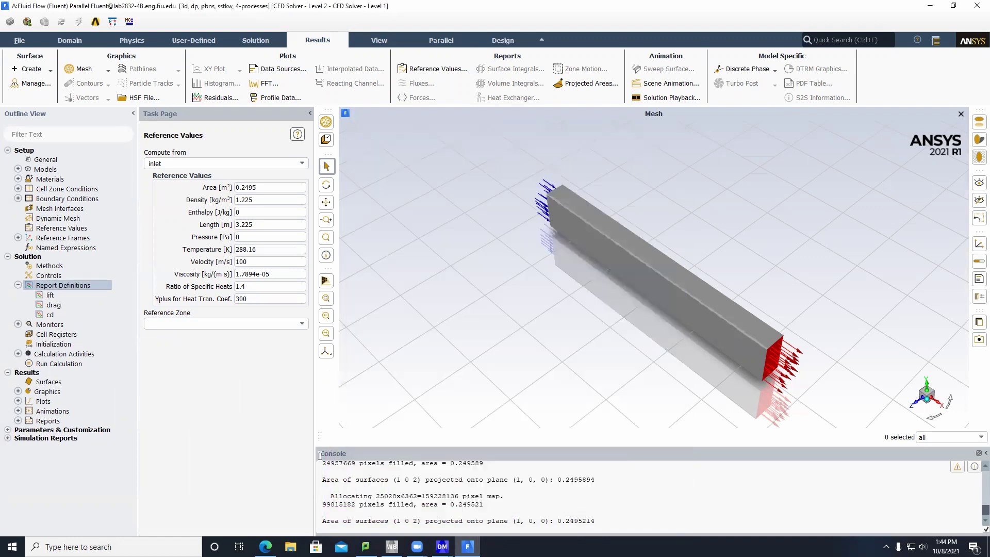
Review the solution methods and initialize the solution with hybrid initialization
click(44, 266)
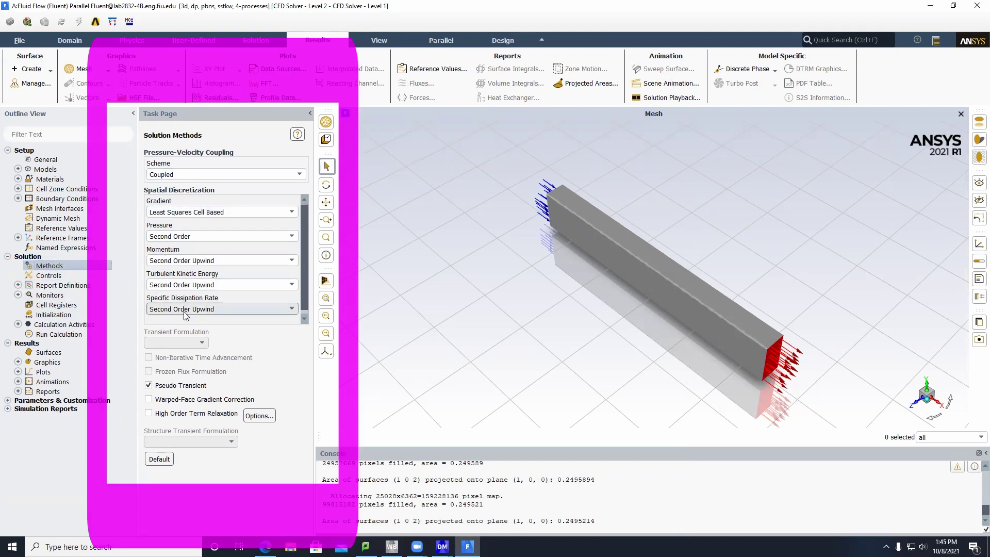
click(50, 295)
click(59, 314)
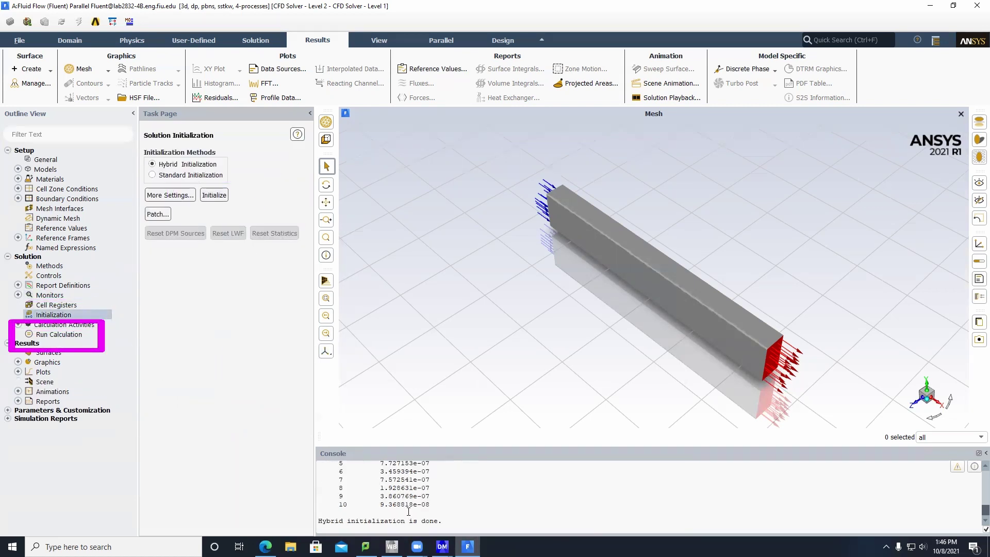
Open the run calculation settings and the number of iterations for editing
click(55, 335)
click(55, 335)
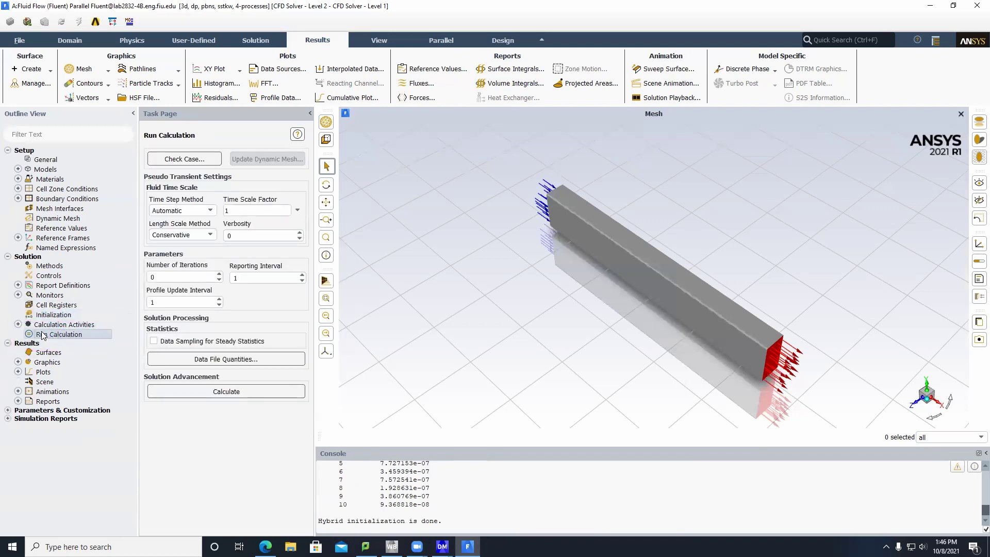
double_click(153, 277)
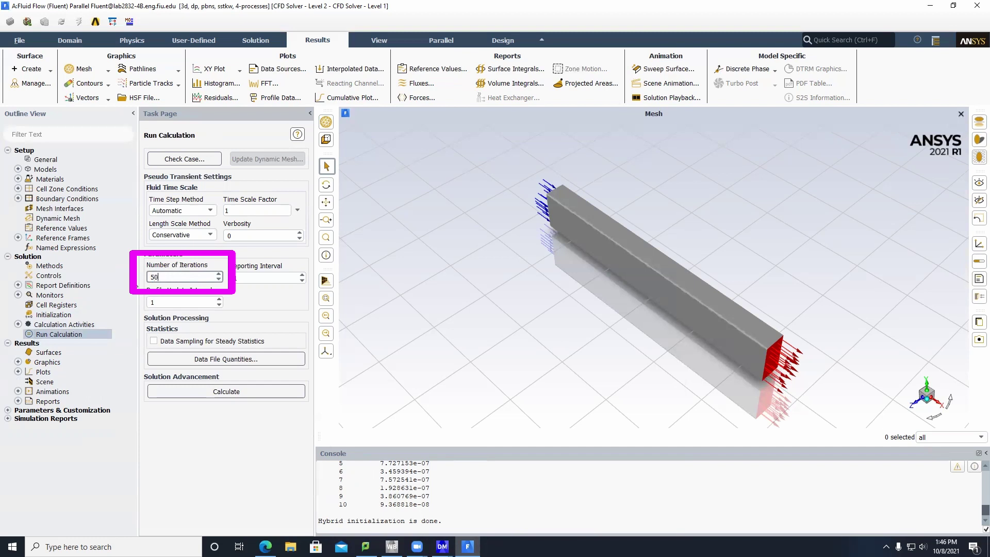